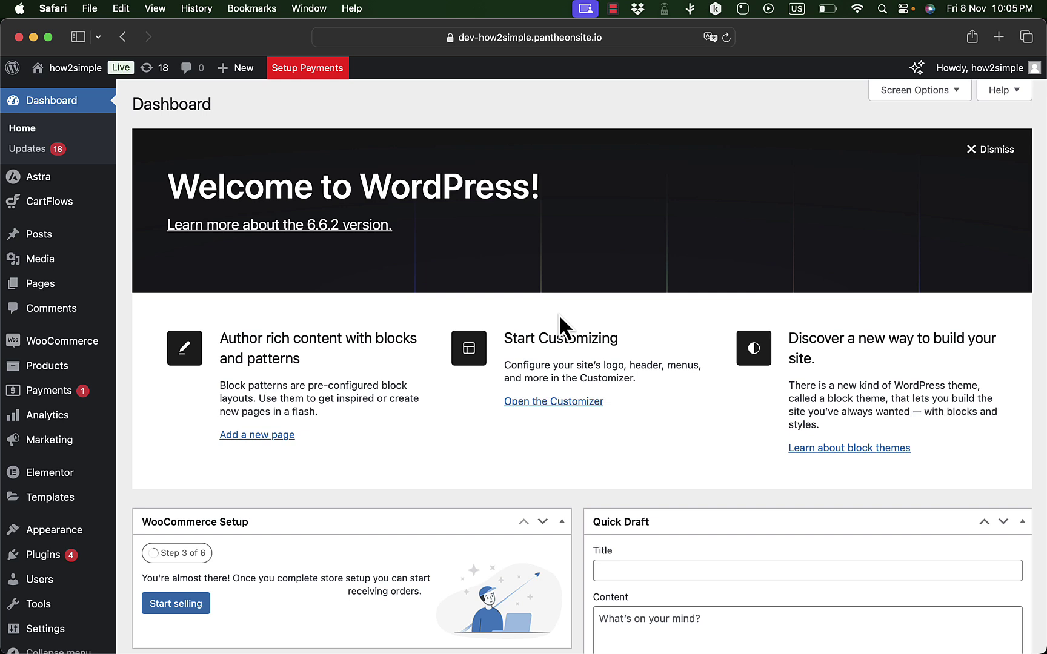
- Install the WishList for WooCommerce plugin found by searching 'wishlist.com' in Add Plugins
mouse_move(38, 558)
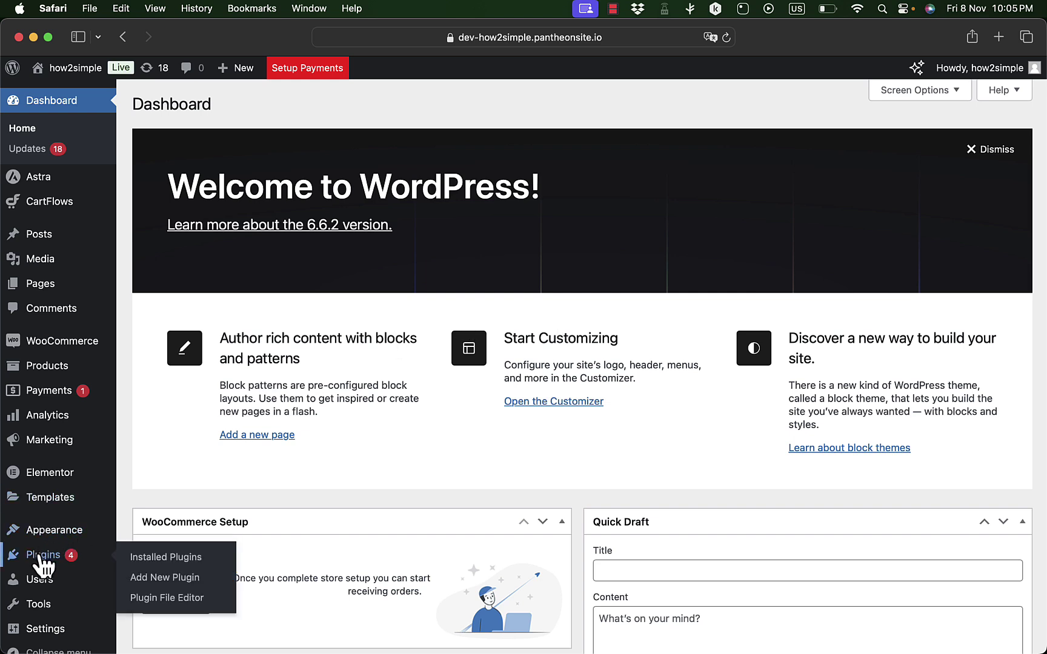
left_click(166, 578)
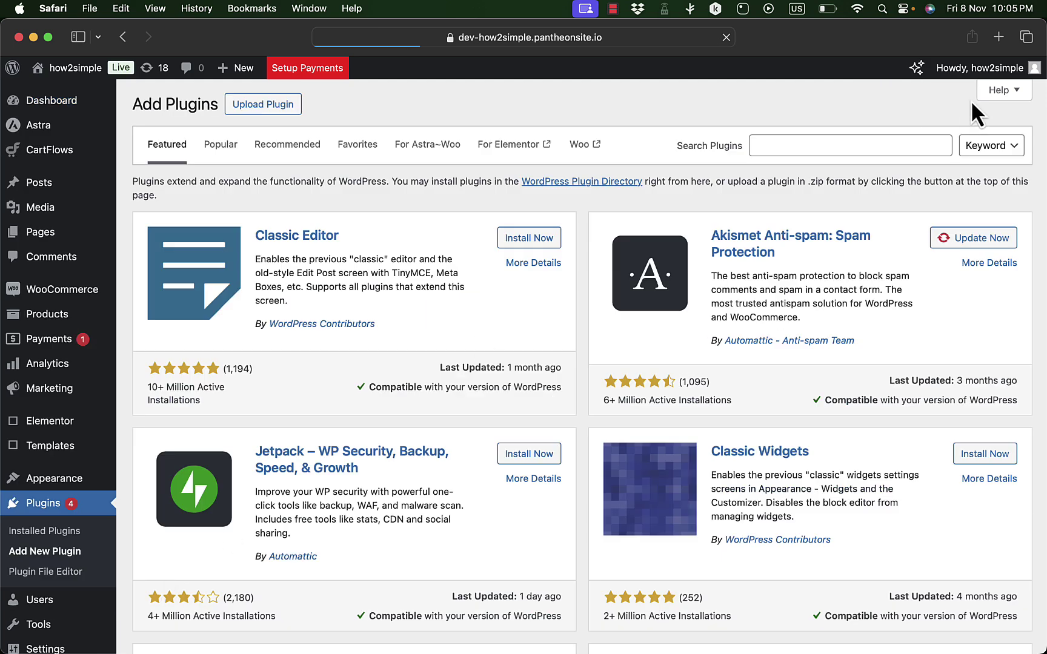
left_click(825, 145)
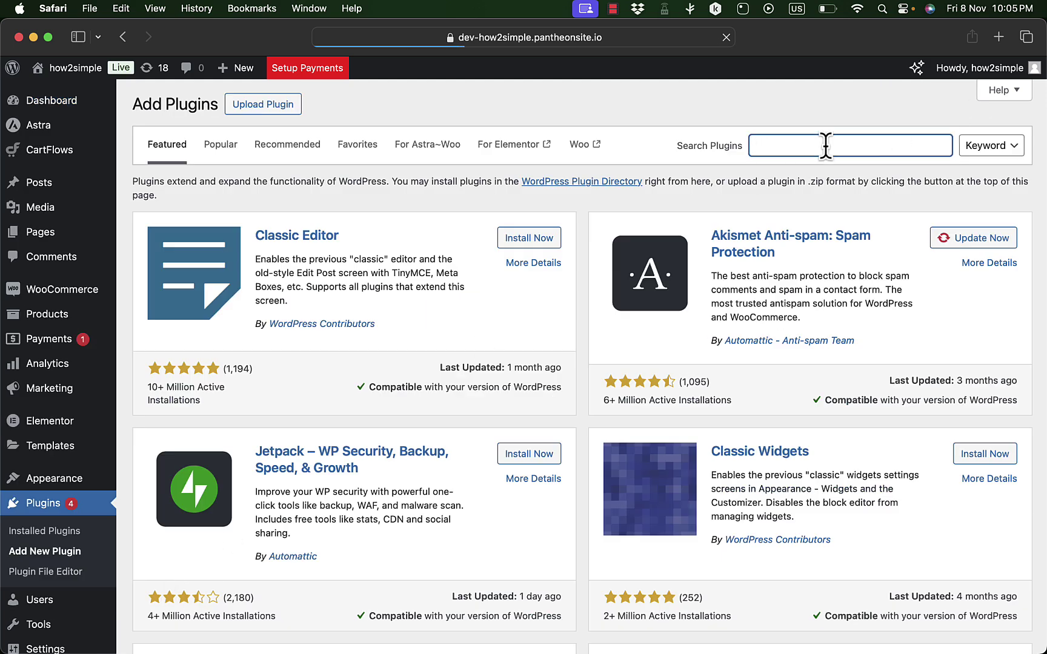
type("wishlist")
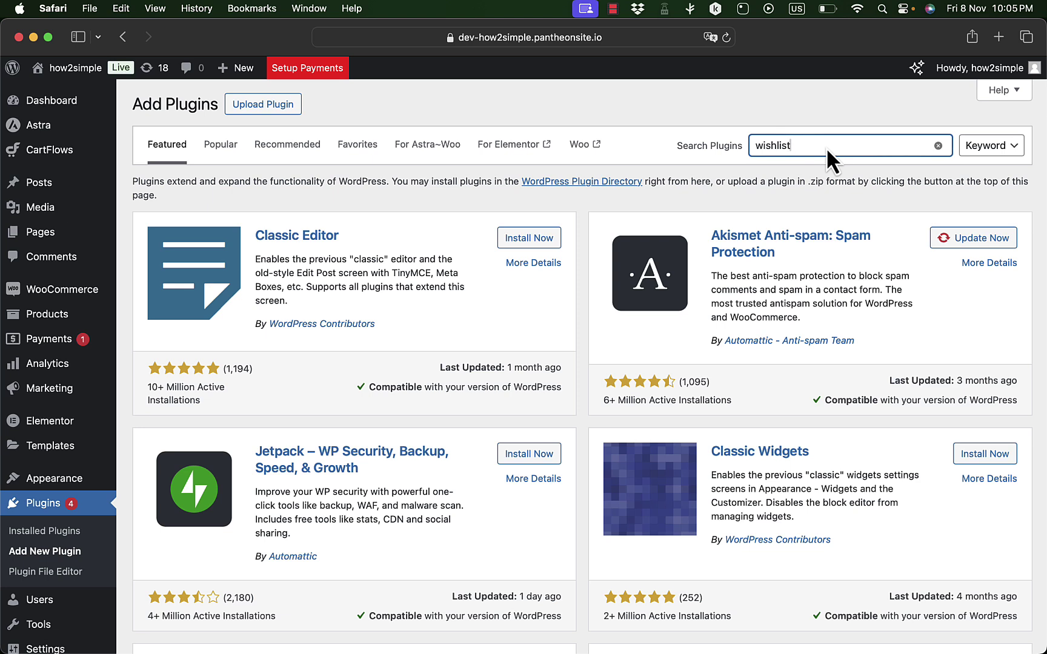
type(".com")
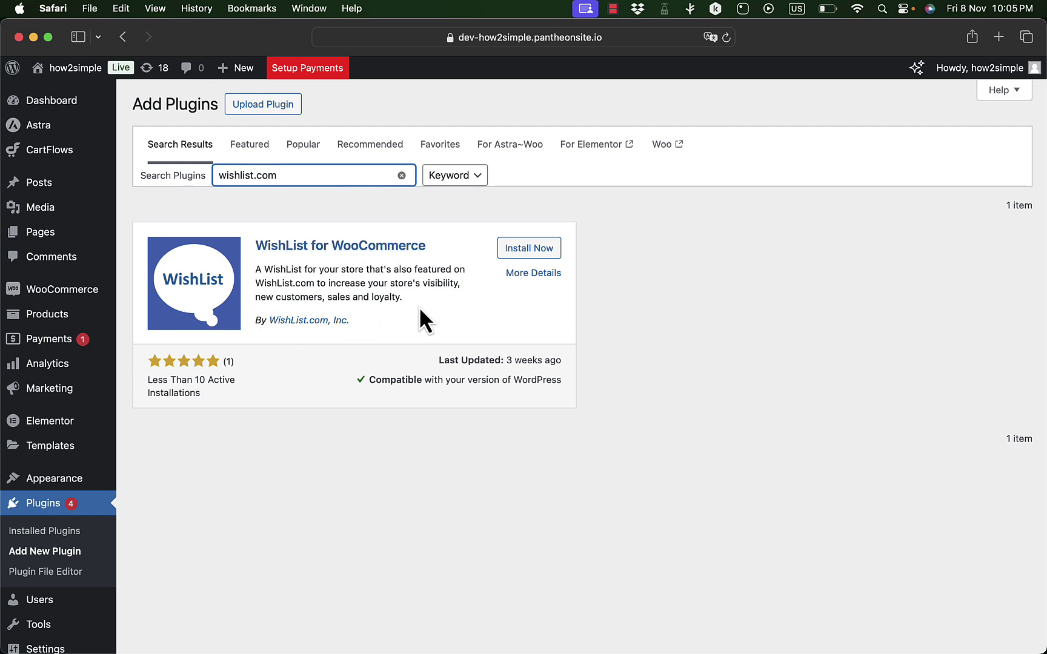
left_click(538, 250)
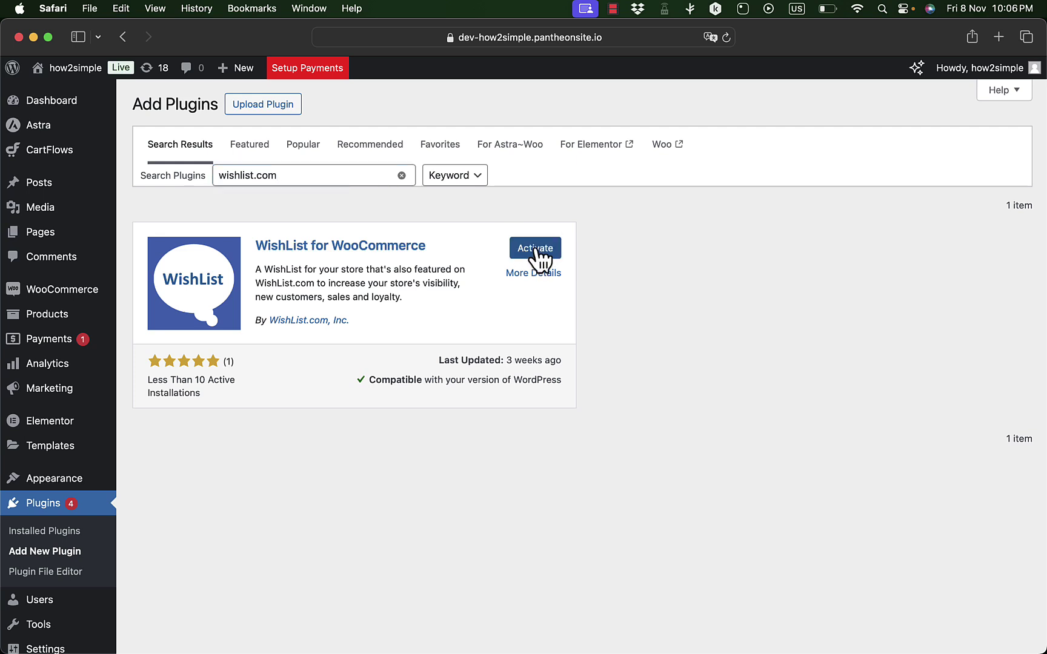
- Activate WishList for WooCommerce and locate the WishList by WishList.com entry in Installed Plugins
left_click(534, 249)
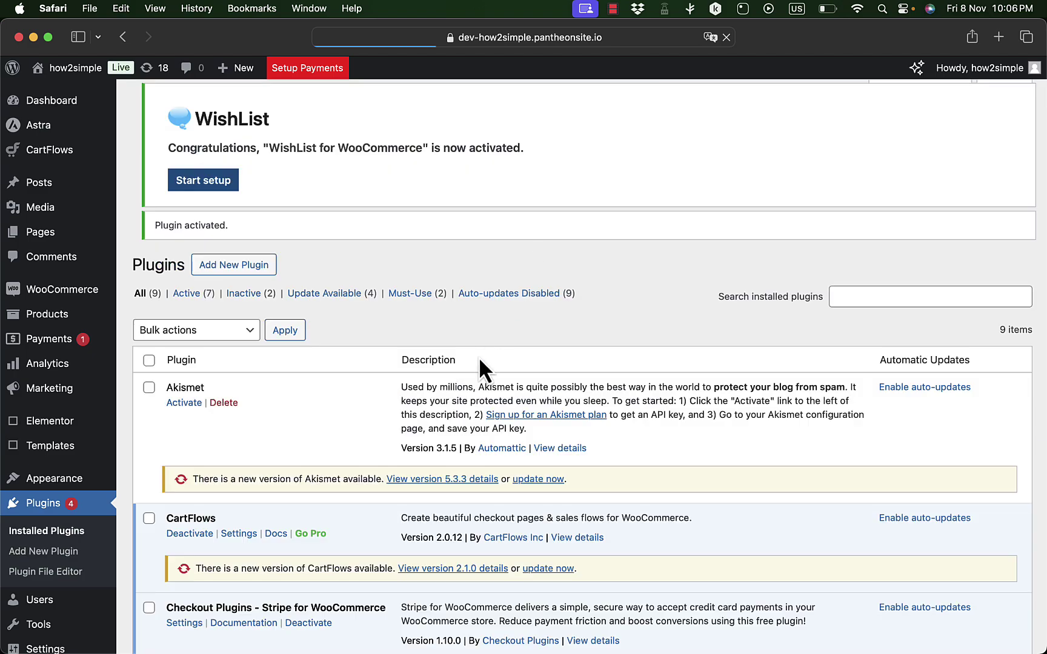
scroll(479, 360, "down", 10)
scroll(479, 354, "down", 2)
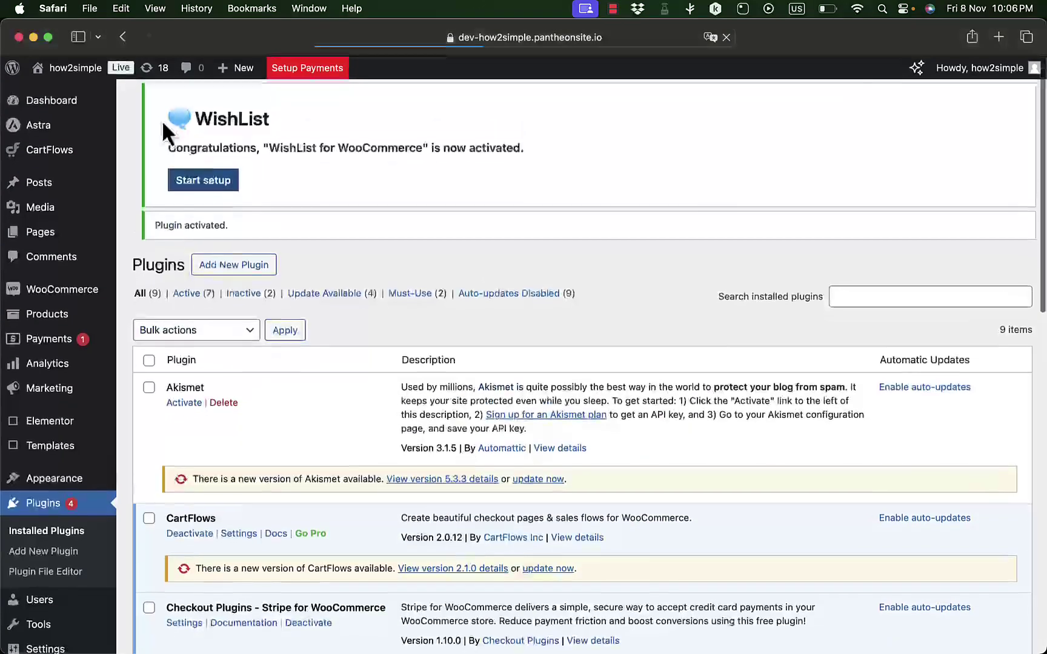
mouse_move(66, 72)
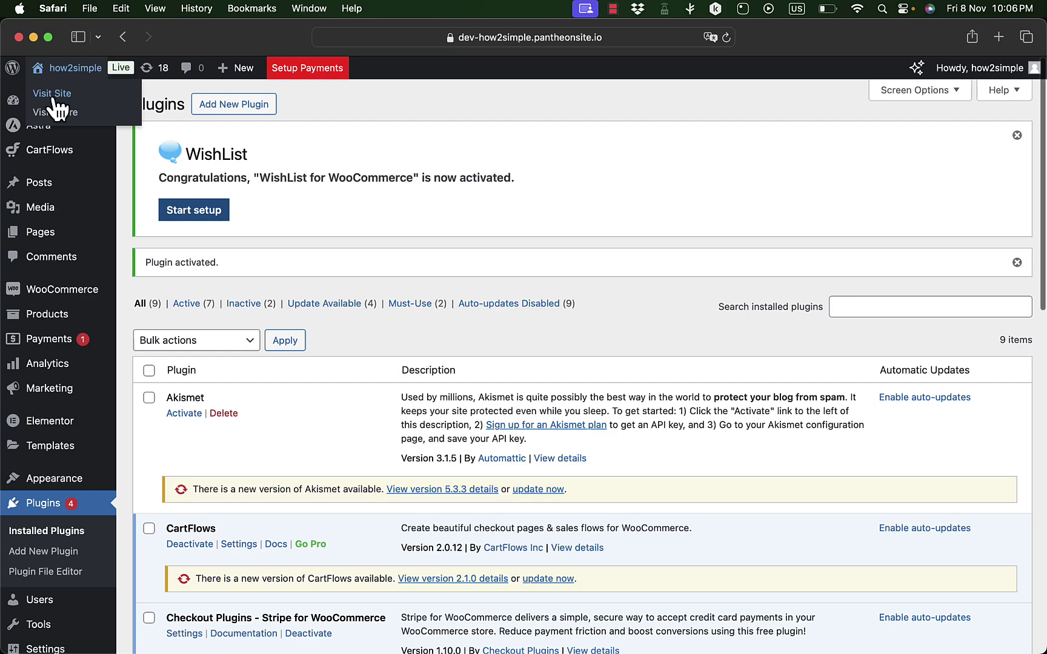
- Open the storefront in a new tab to see the wishlist hearts, then return to Plugins
right_click(53, 96)
left_click(98, 109)
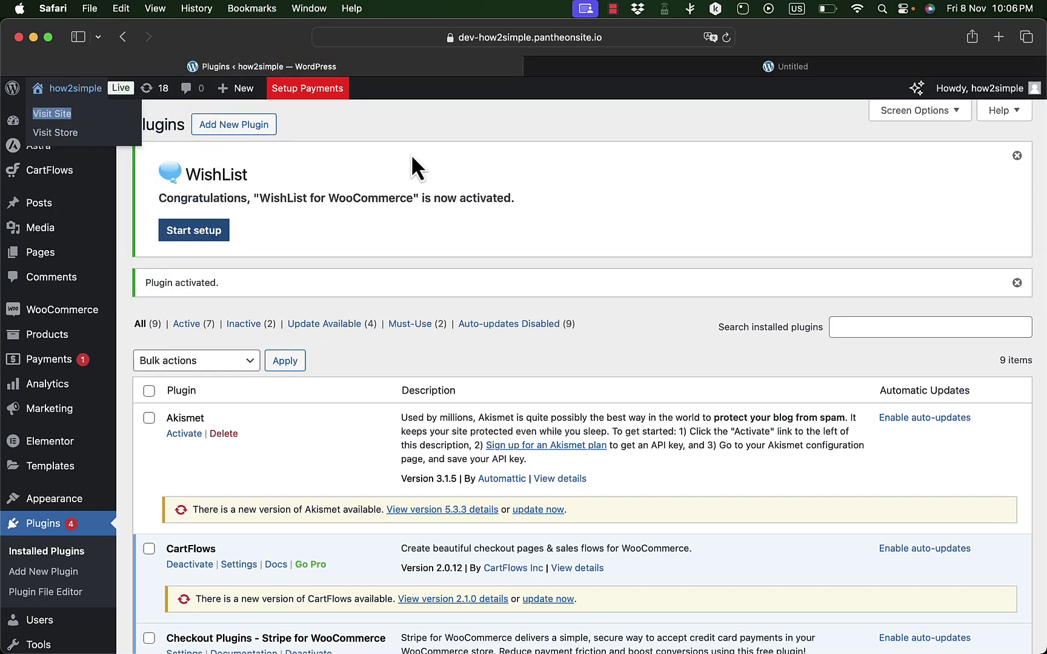
key("ctrl+Tab")
scroll(518, 386, "down", 3)
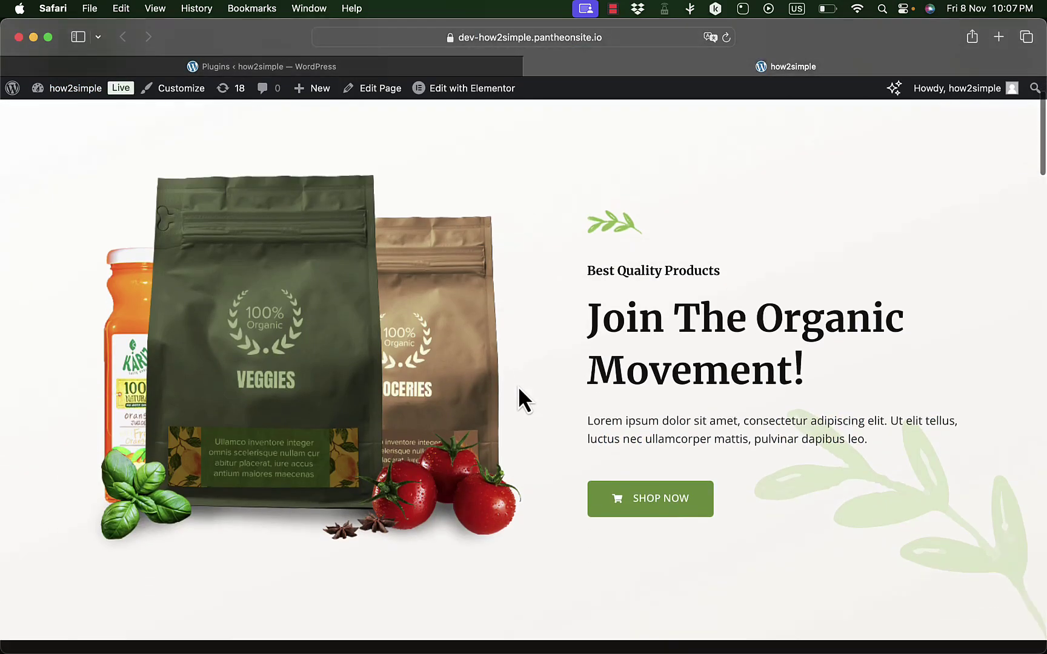
scroll(525, 264, "down", 10)
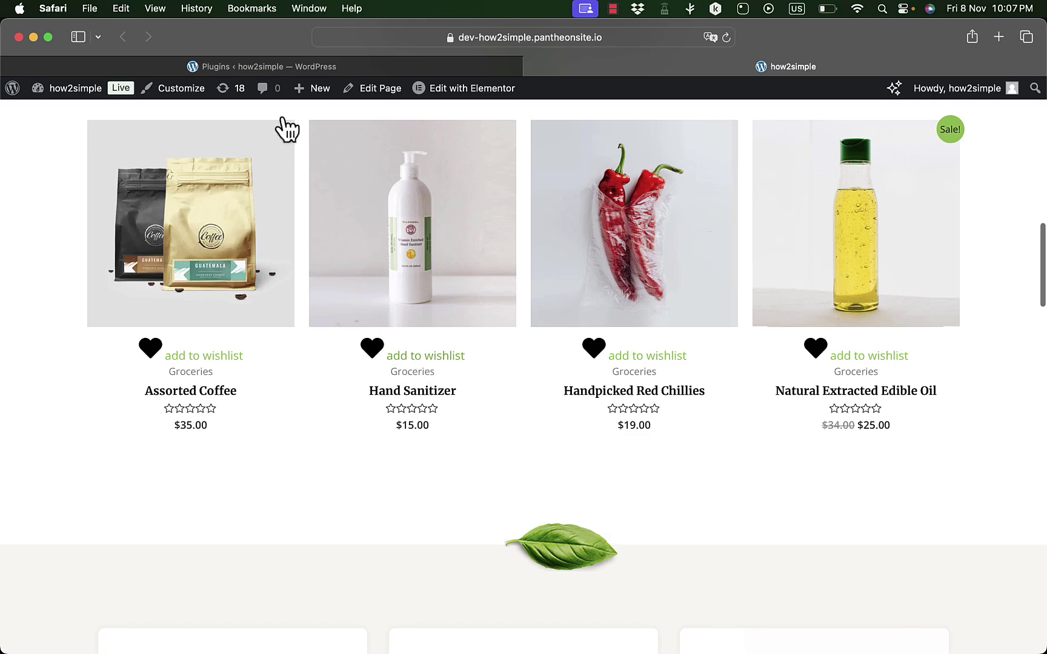
left_click(315, 68)
scroll(470, 439, "down", 10)
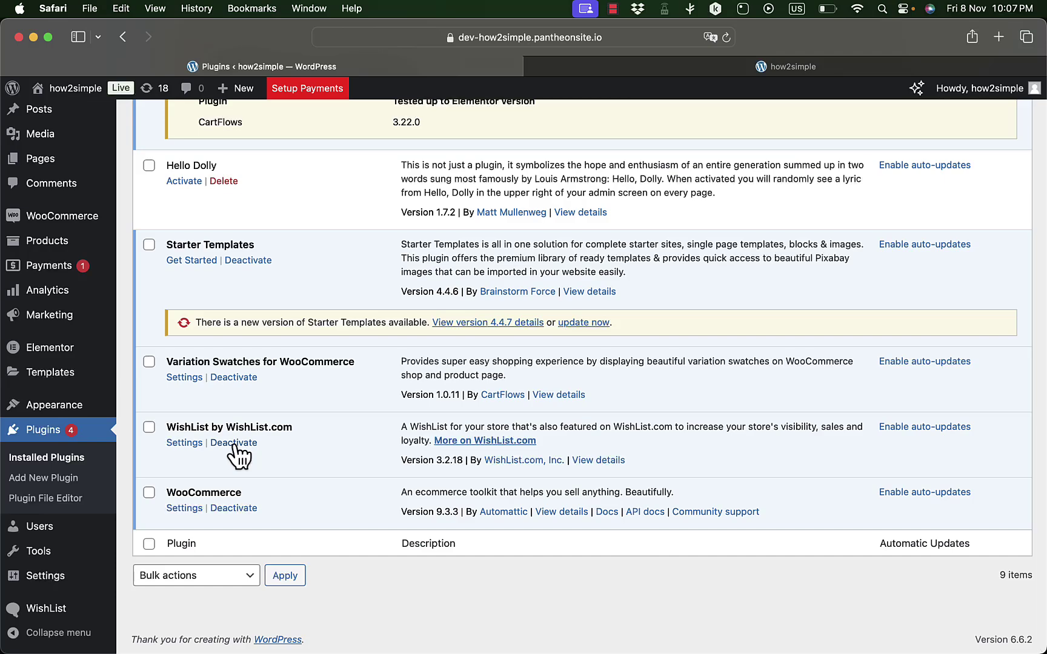
- Deactivate WishList by WishList.com and confirm storefront products no longer show wishlist hearts
left_click(237, 444)
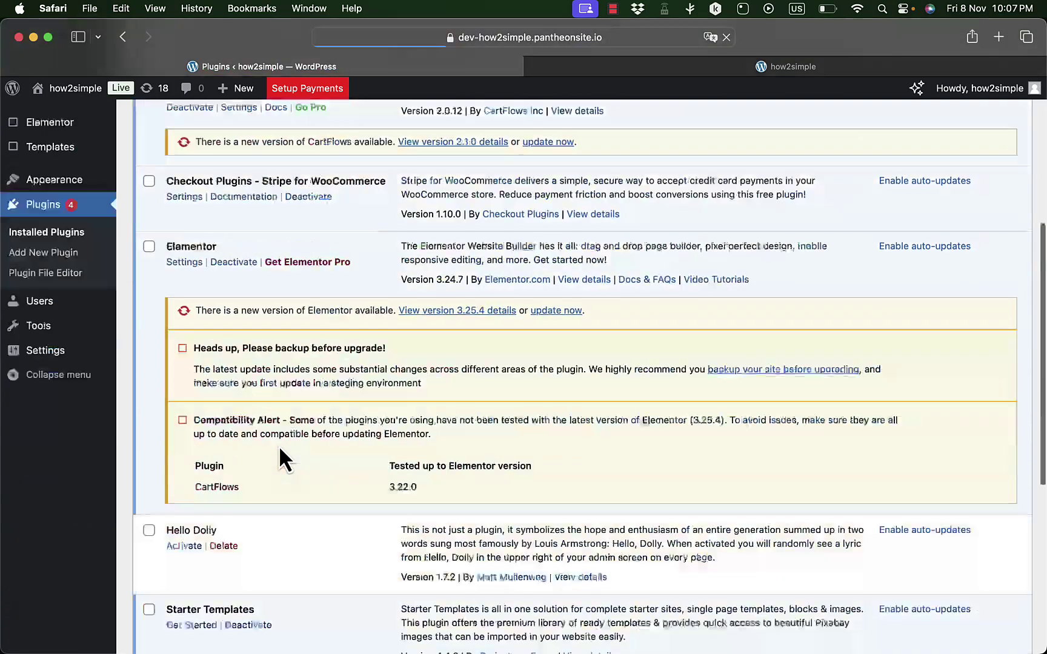
scroll(279, 444, "down", 5)
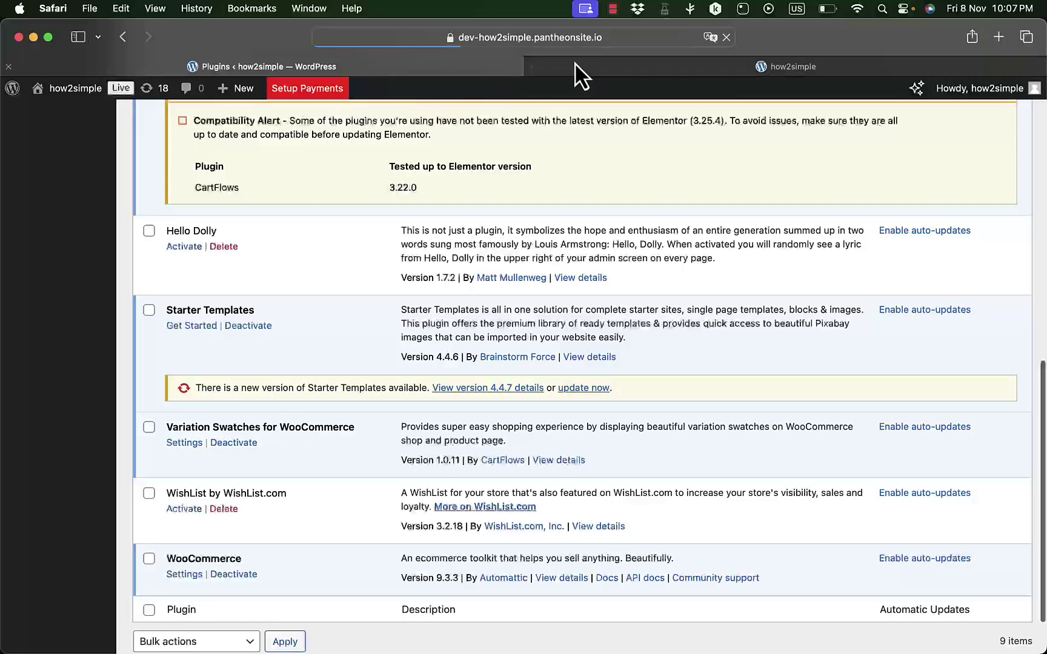
left_click(614, 65)
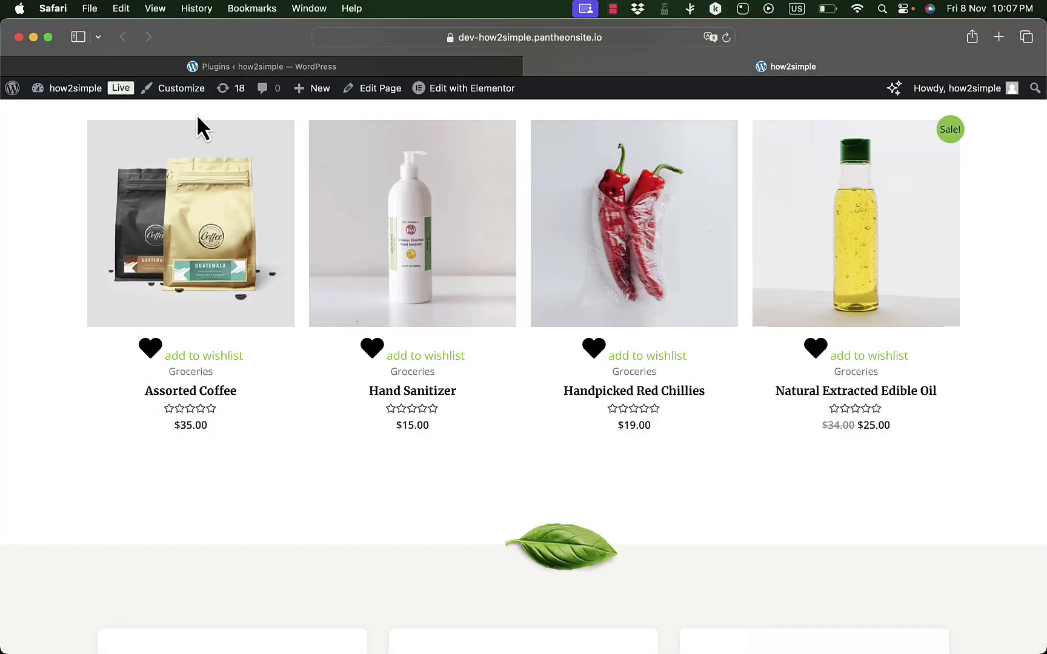
scroll(199, 129, "up", 10)
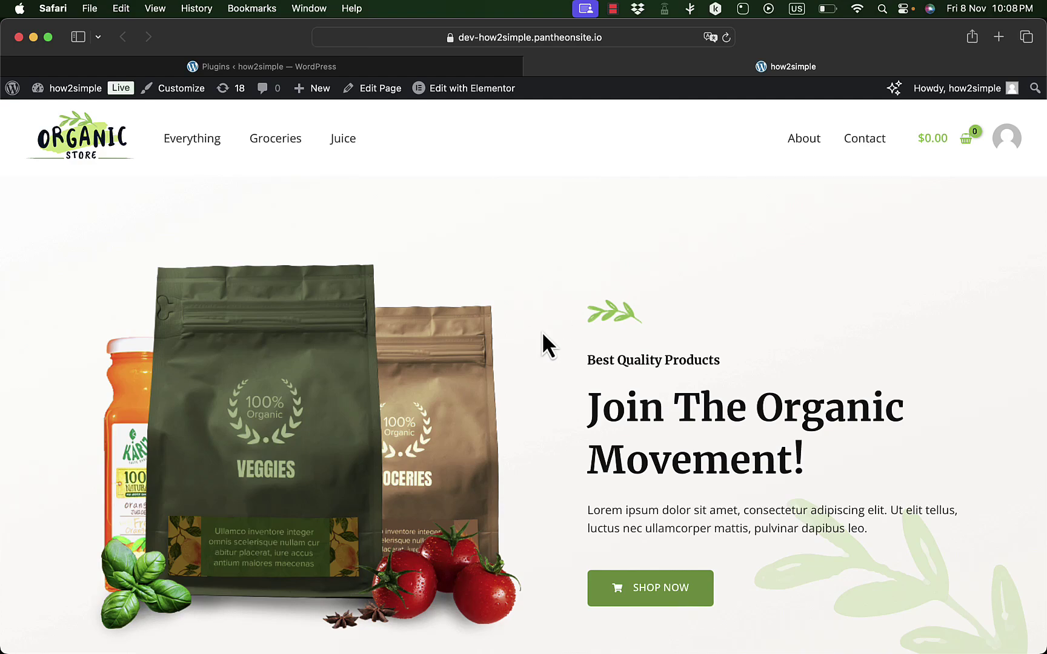
scroll(542, 331, "down", 10)
scroll(542, 331, "down", 3)
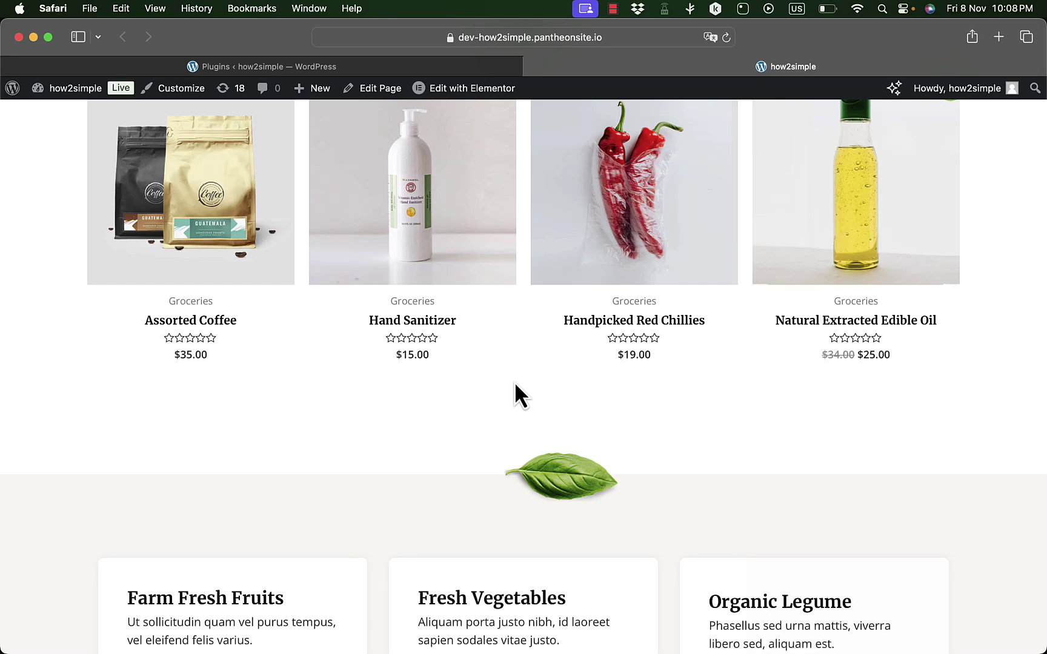
scroll(530, 327, "up", 5)
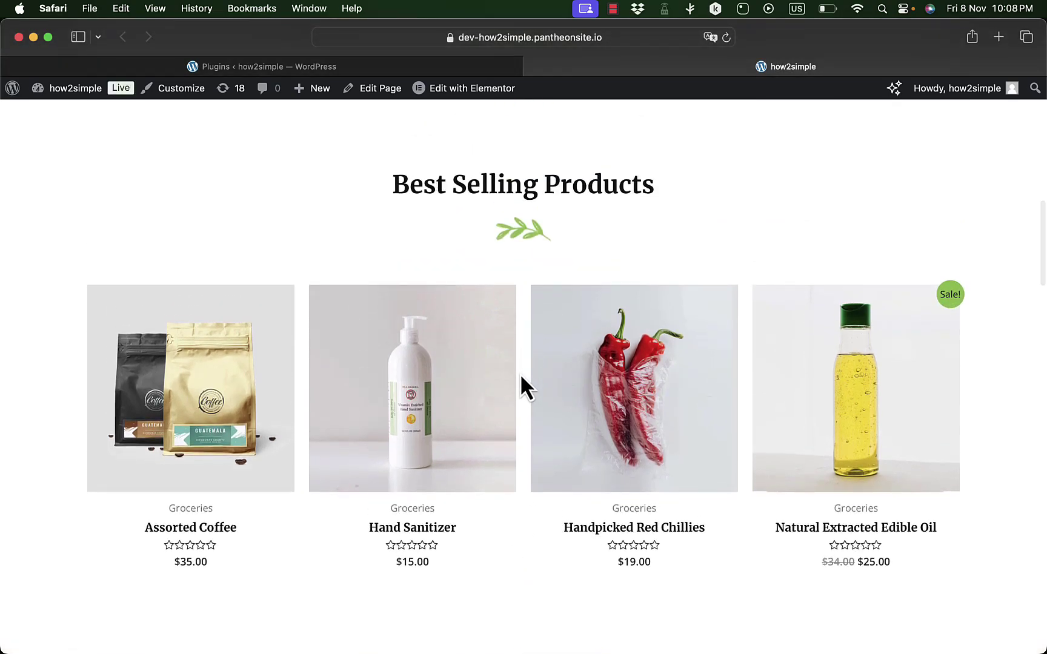
scroll(521, 373, "down", 3)
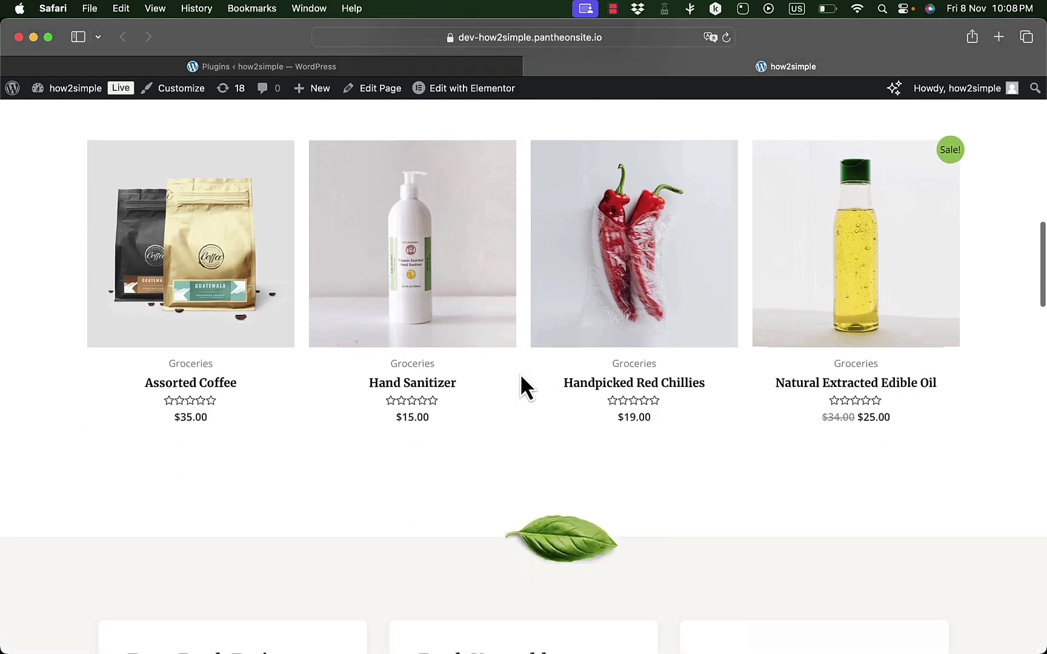
scroll(520, 373, "up", 8)
- Reactivate WishList by WishList.com and reload the storefront to see the wishlist hearts return
left_click(327, 68)
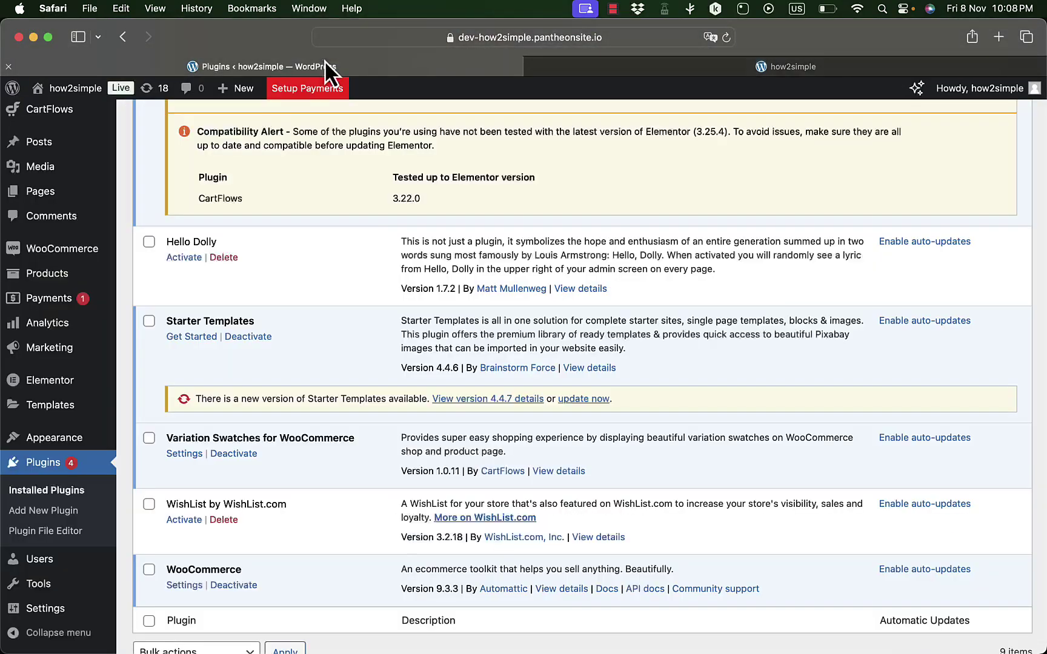
scroll(334, 348, "down", 2)
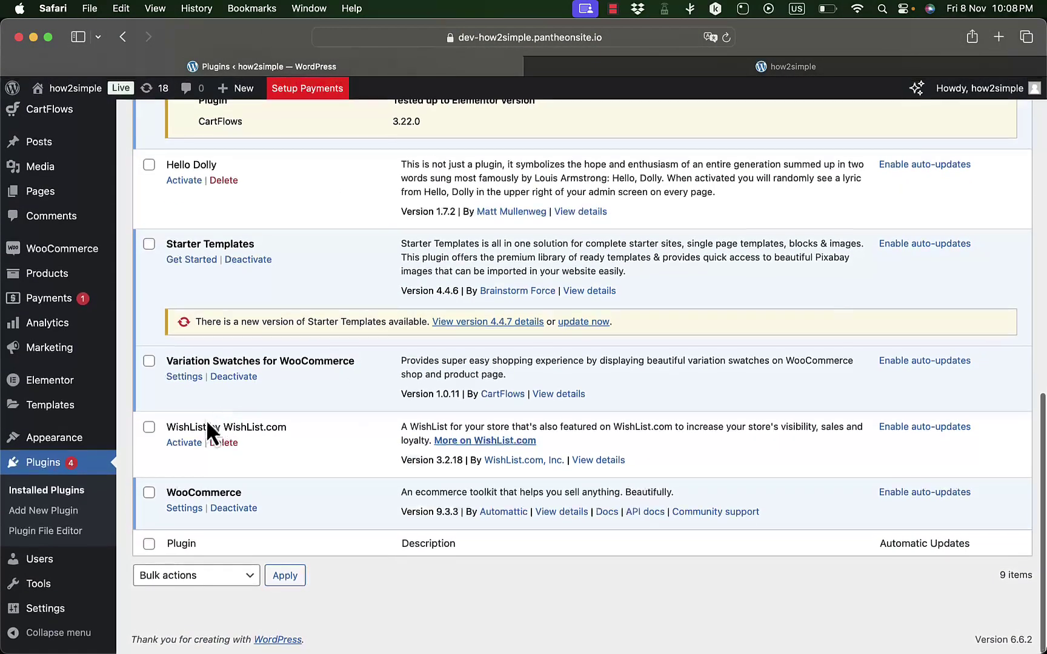
left_click(183, 444)
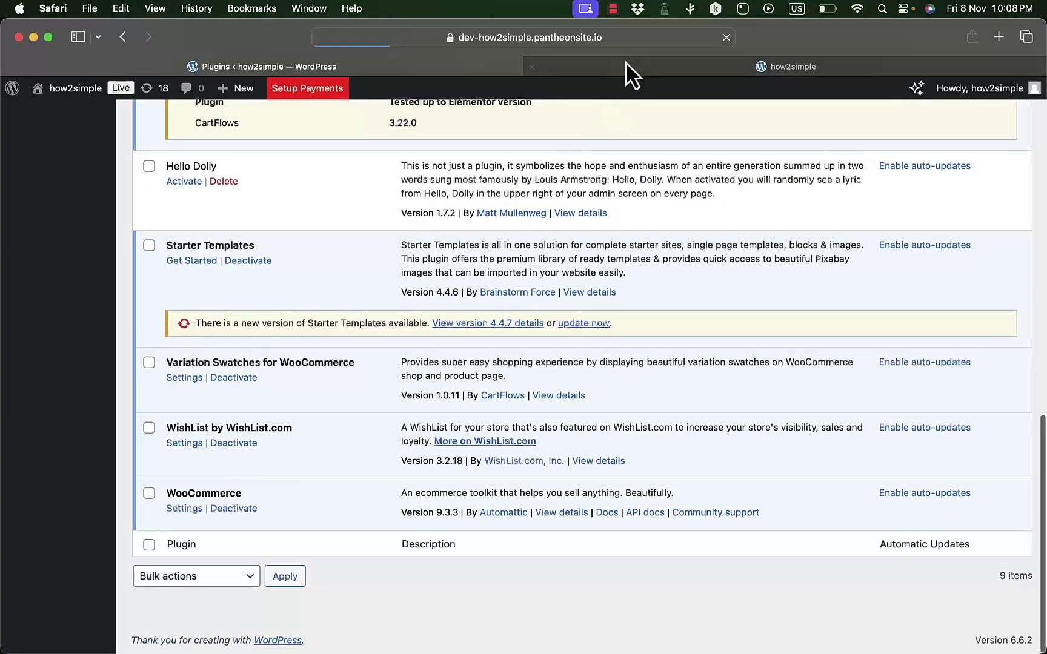
left_click(636, 71)
left_click(727, 38)
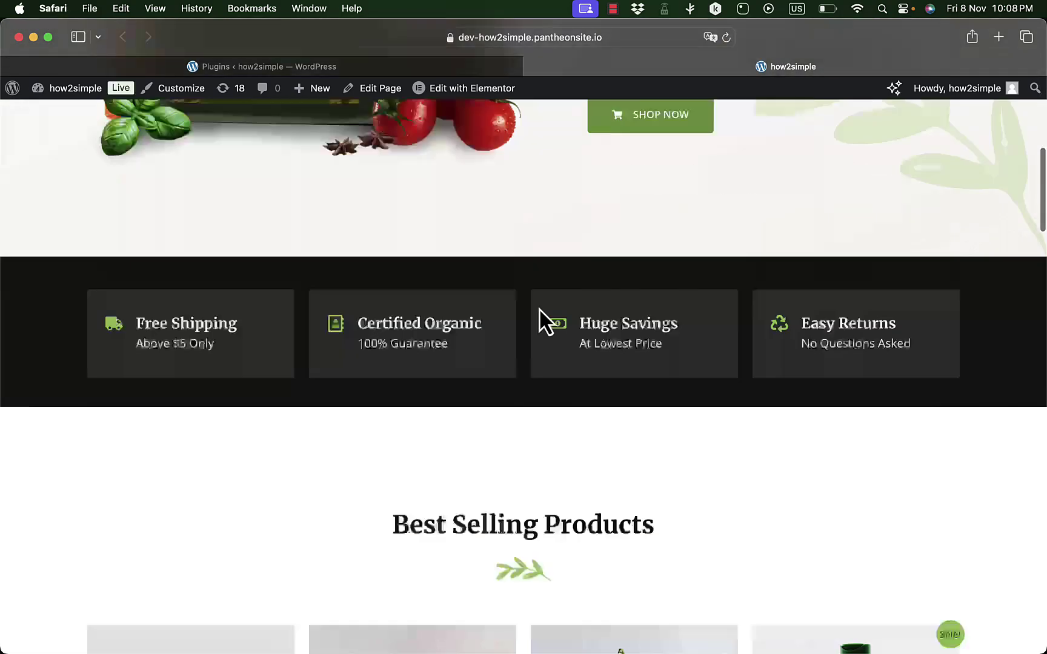
scroll(539, 307, "down", 8)
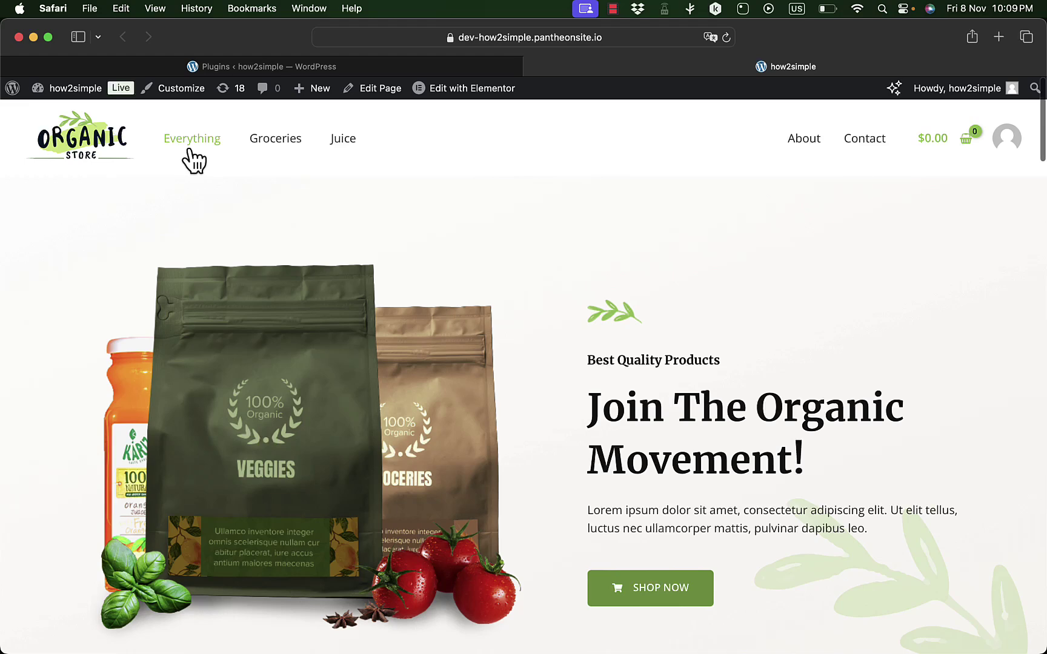
left_click(382, 70)
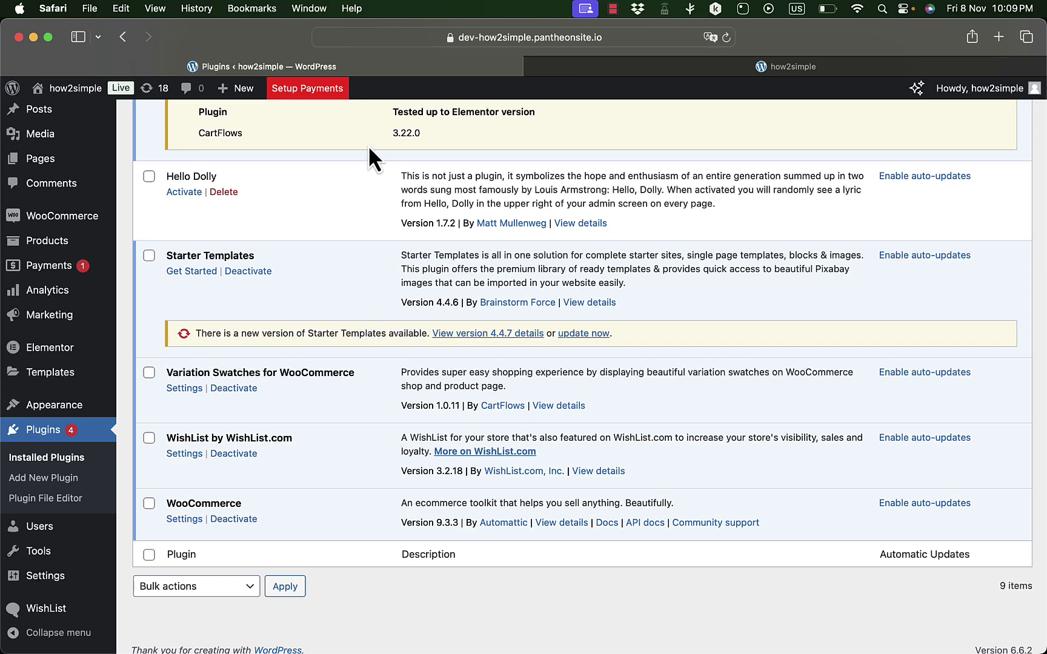
- Add the Wishlist page to the Main Menu in Appearance > Menus and save the menu
left_click(553, 68)
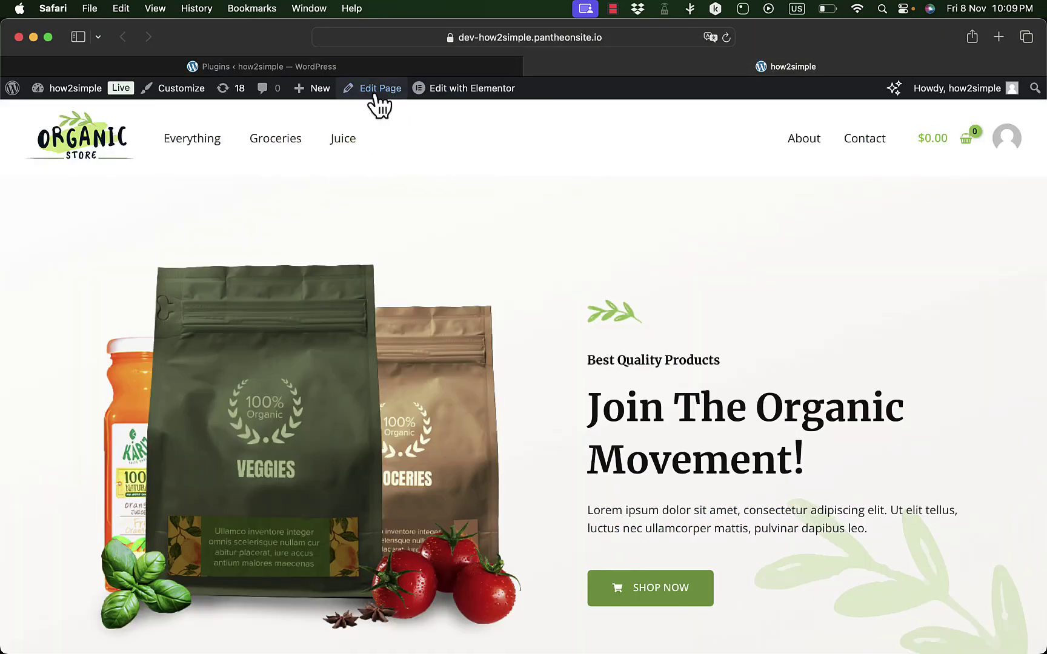
left_click(358, 73)
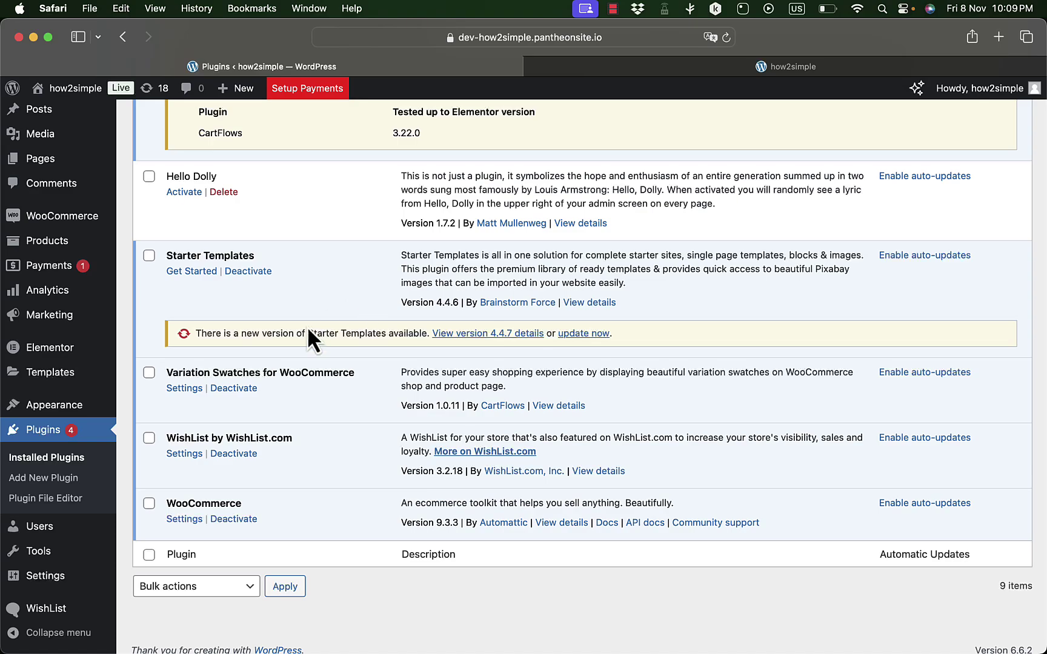
scroll(309, 330, "up", 10)
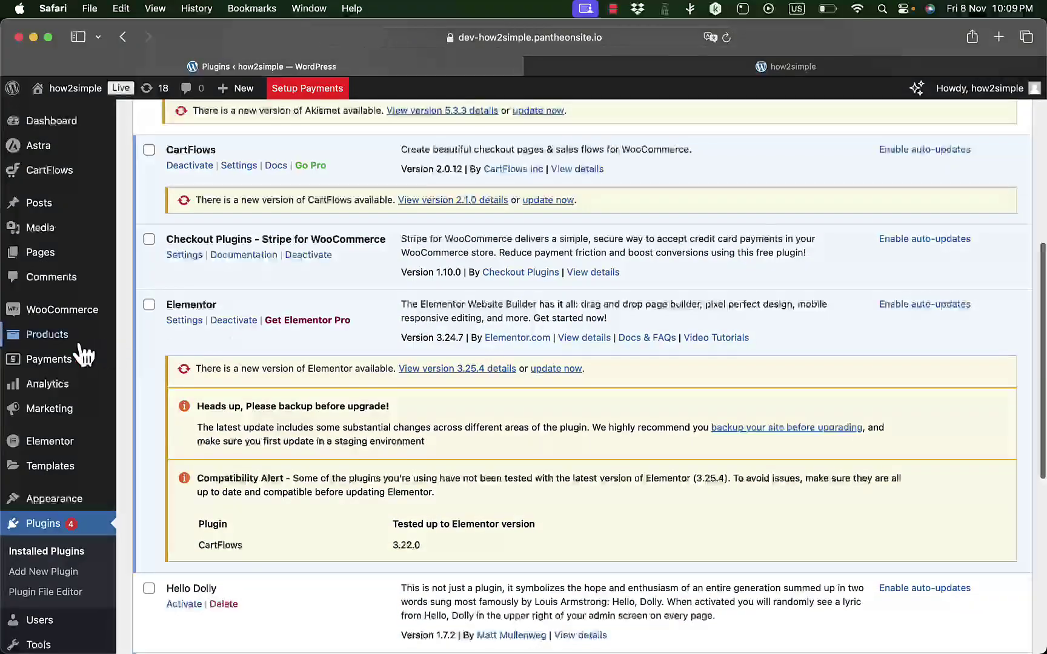
scroll(64, 424, "down", 3)
mouse_move(56, 436)
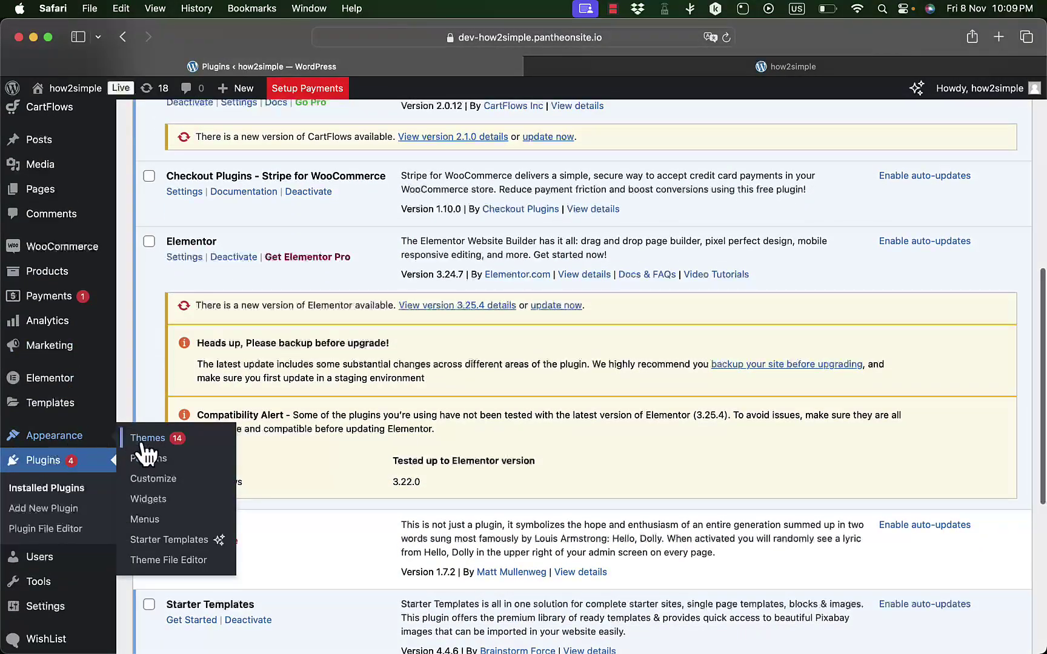
left_click(145, 521)
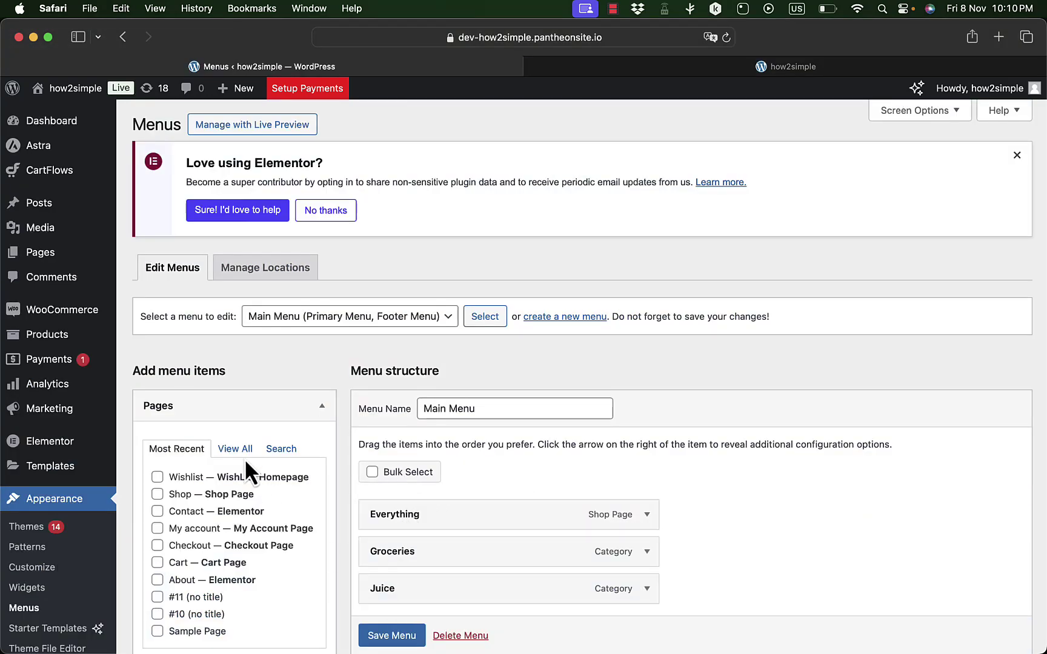
scroll(245, 458, "down", 3)
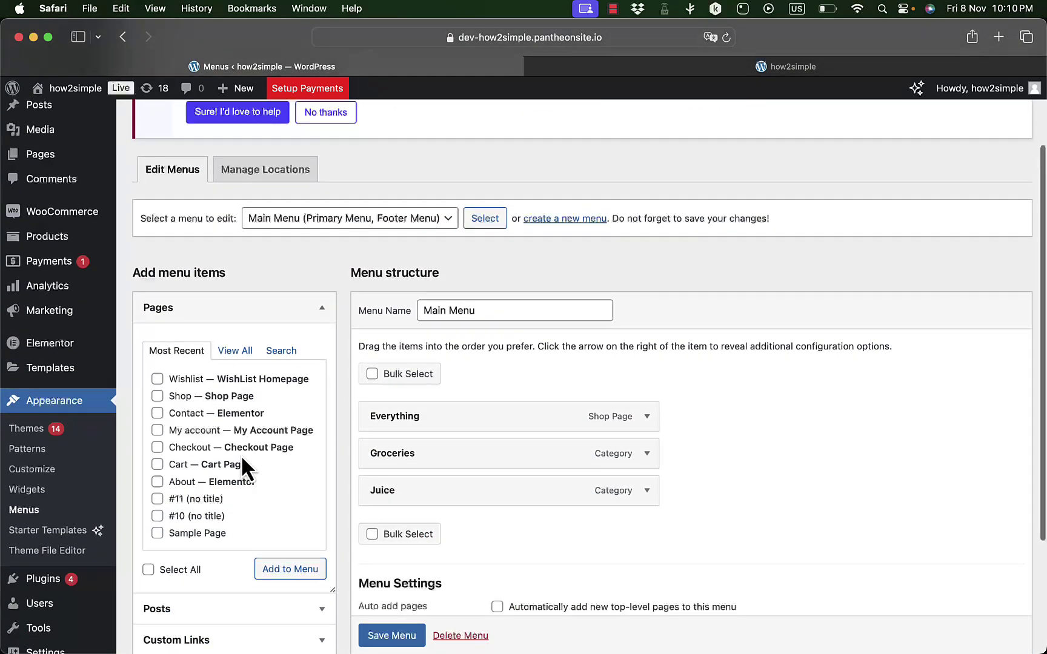
left_click(157, 380)
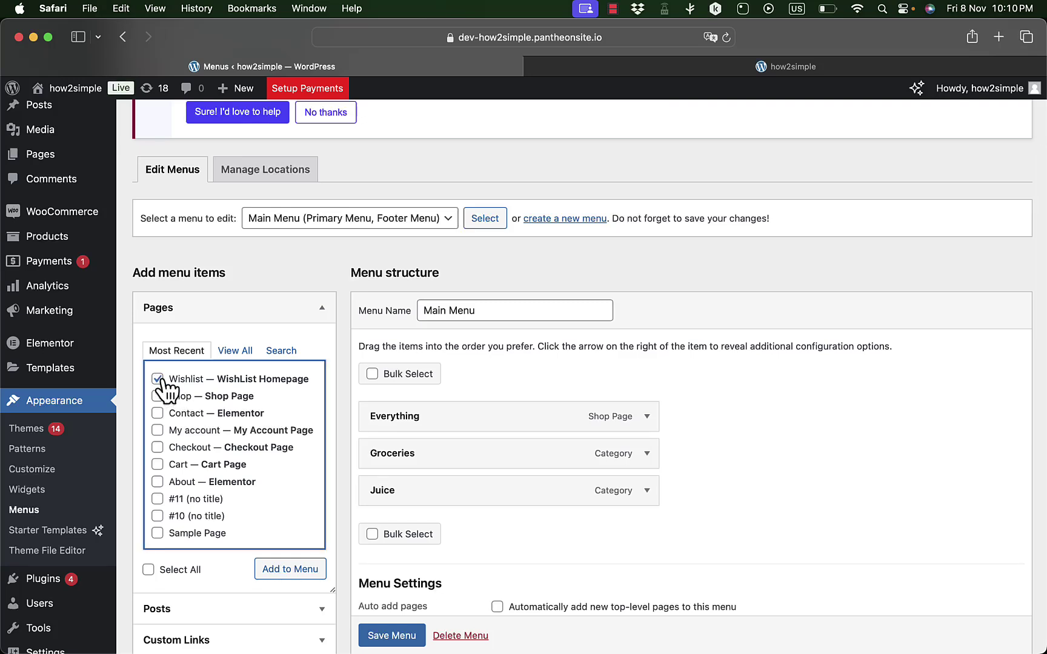
left_click(296, 573)
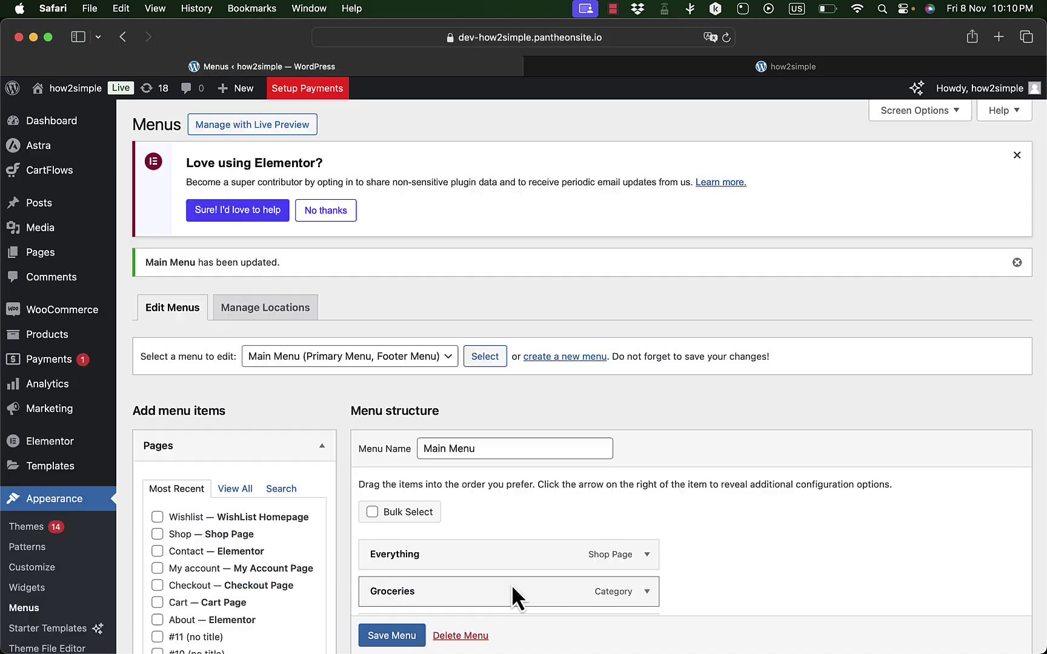
left_click(694, 74)
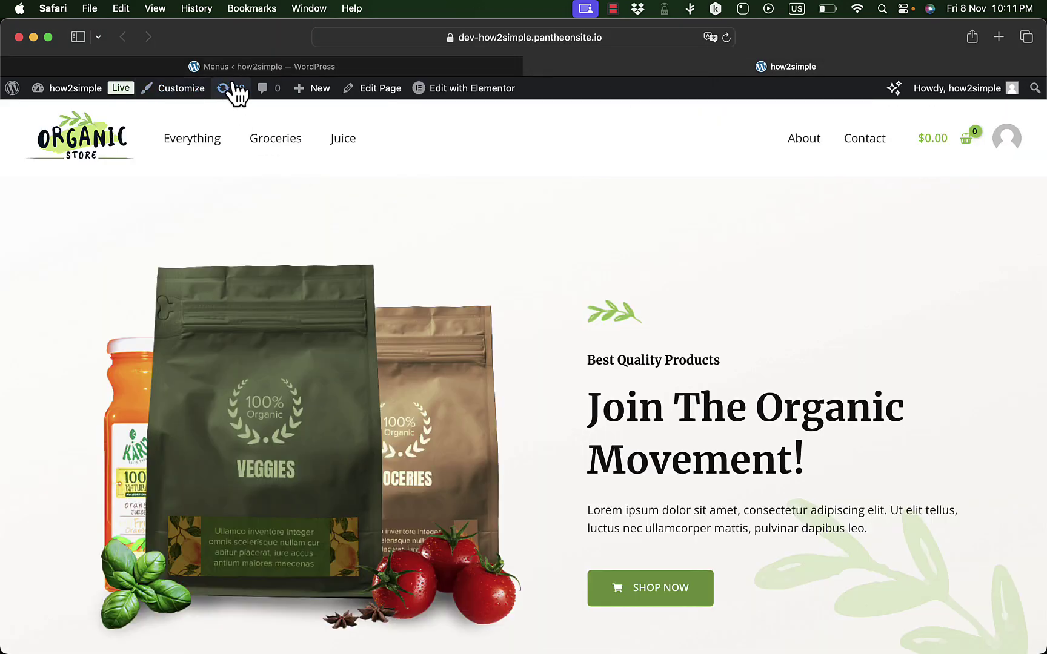
- Reload the storefront and follow the new Wishlist menu link to check the Wishlist page
left_click(726, 38)
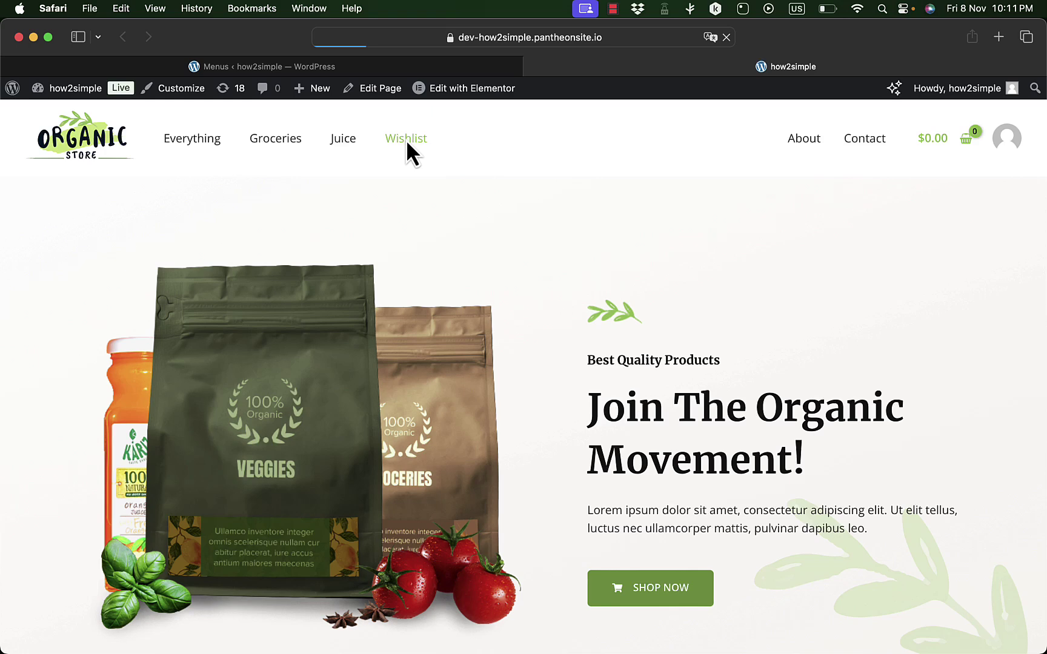
left_click(406, 139)
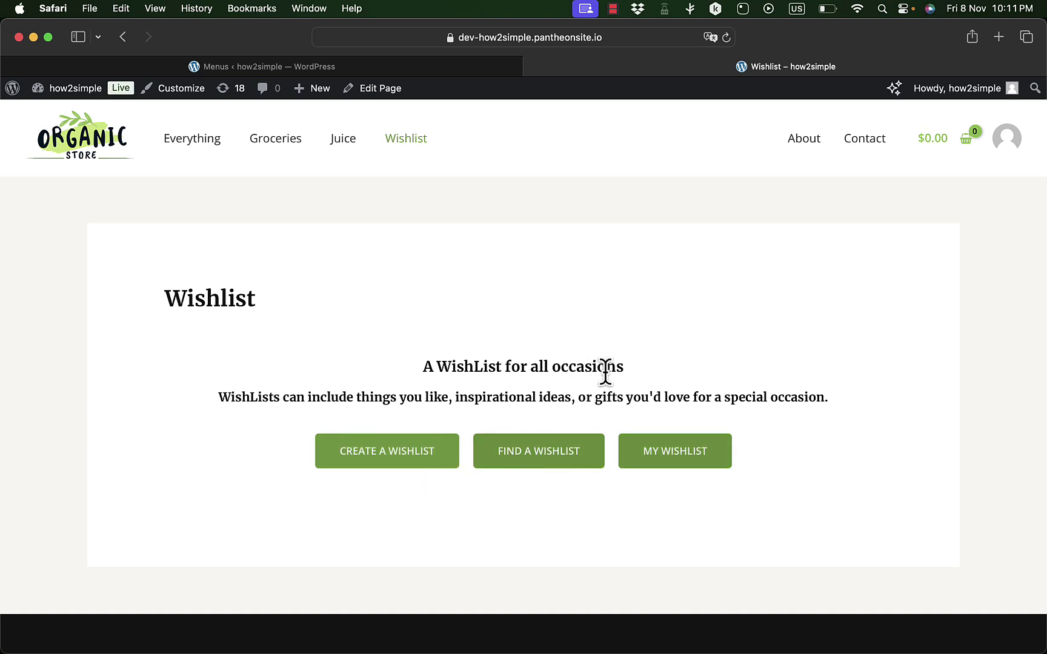
left_click(261, 72)
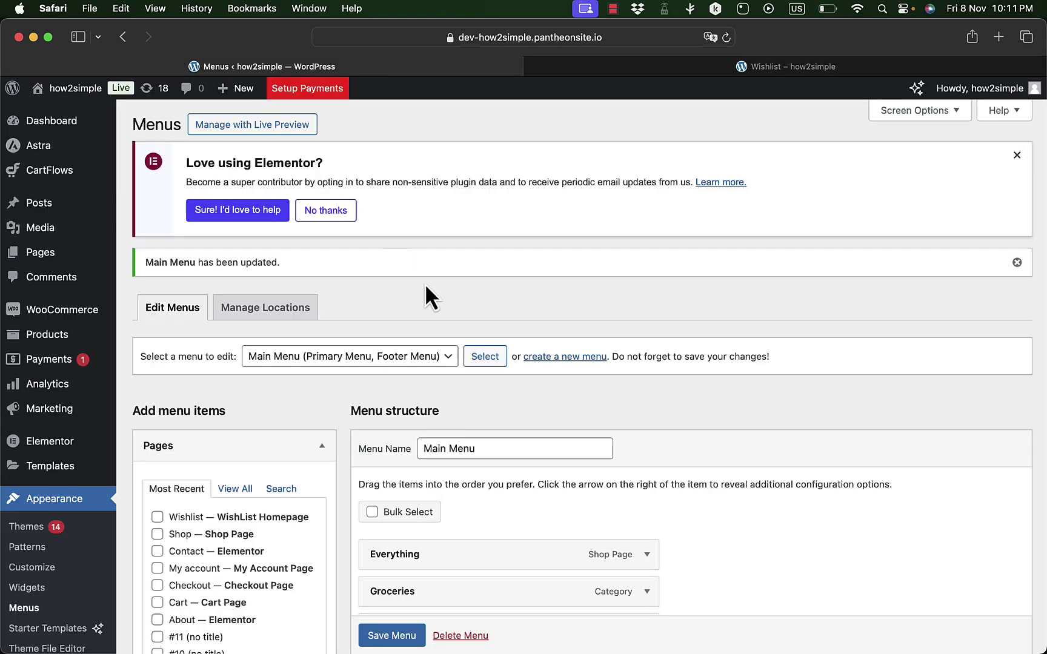
- Open the WishList plugin settings from the Installed Plugins list
scroll(48, 576, "down", 3)
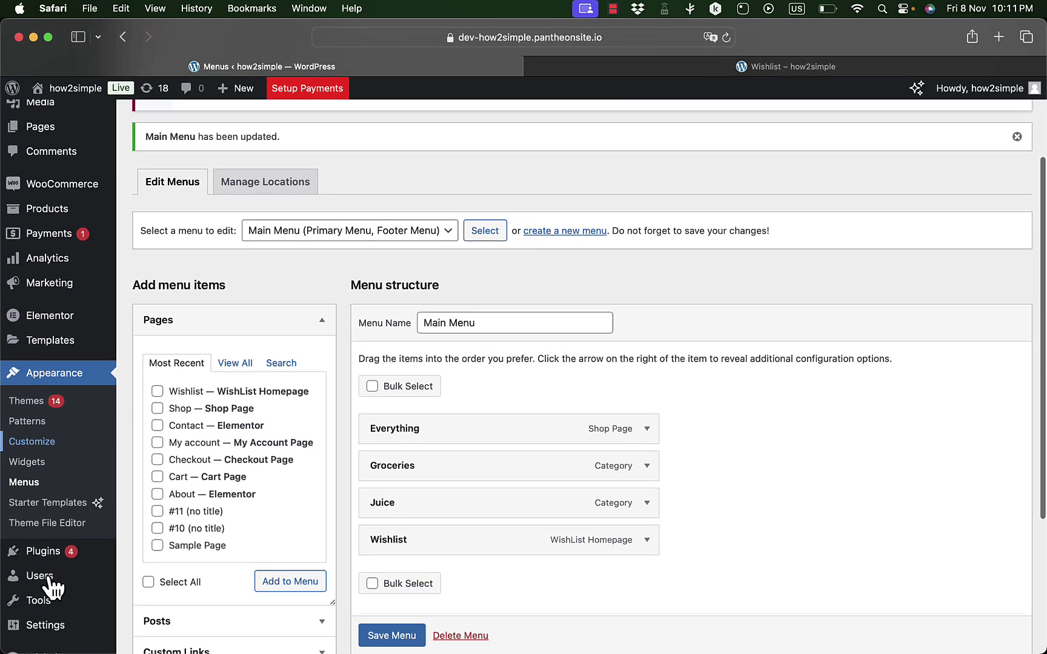
mouse_move(52, 547)
left_click(169, 551)
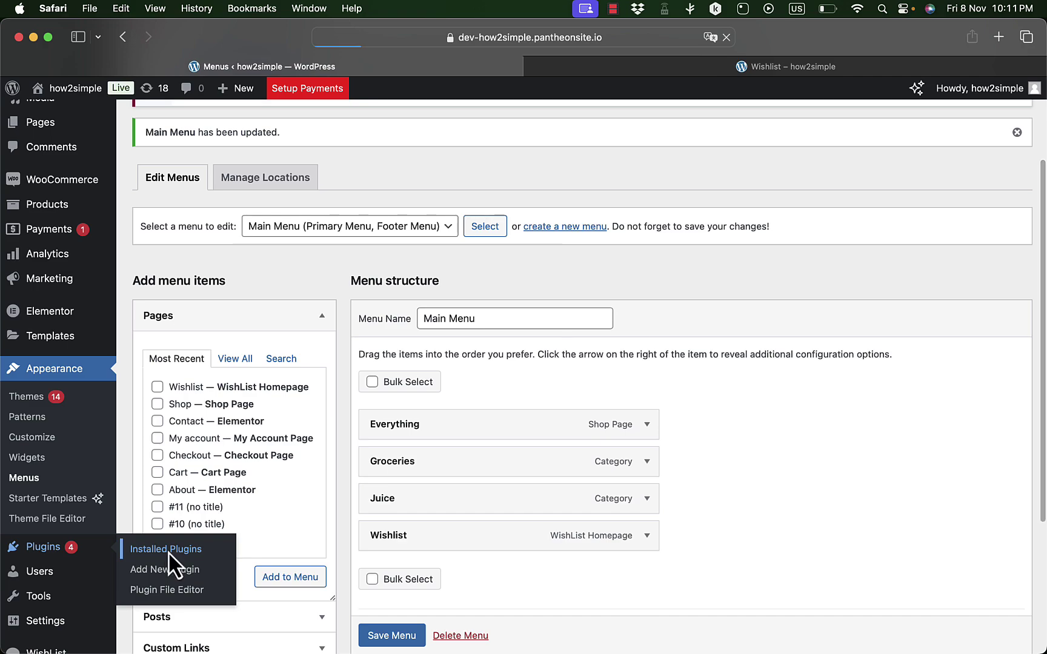
scroll(312, 461, "down", 15)
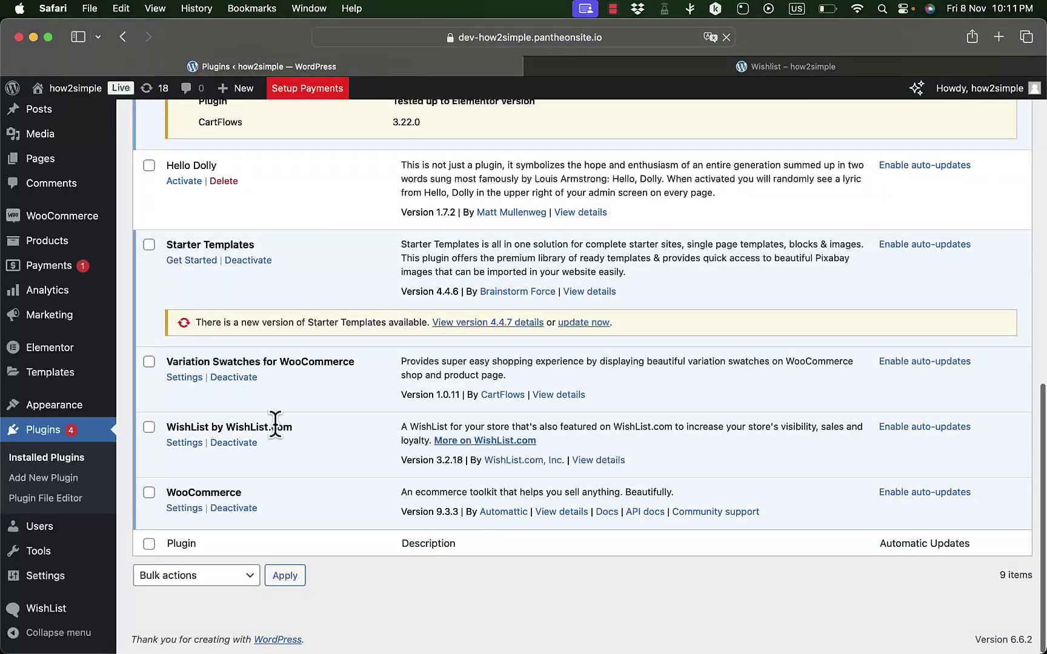
left_click(188, 444)
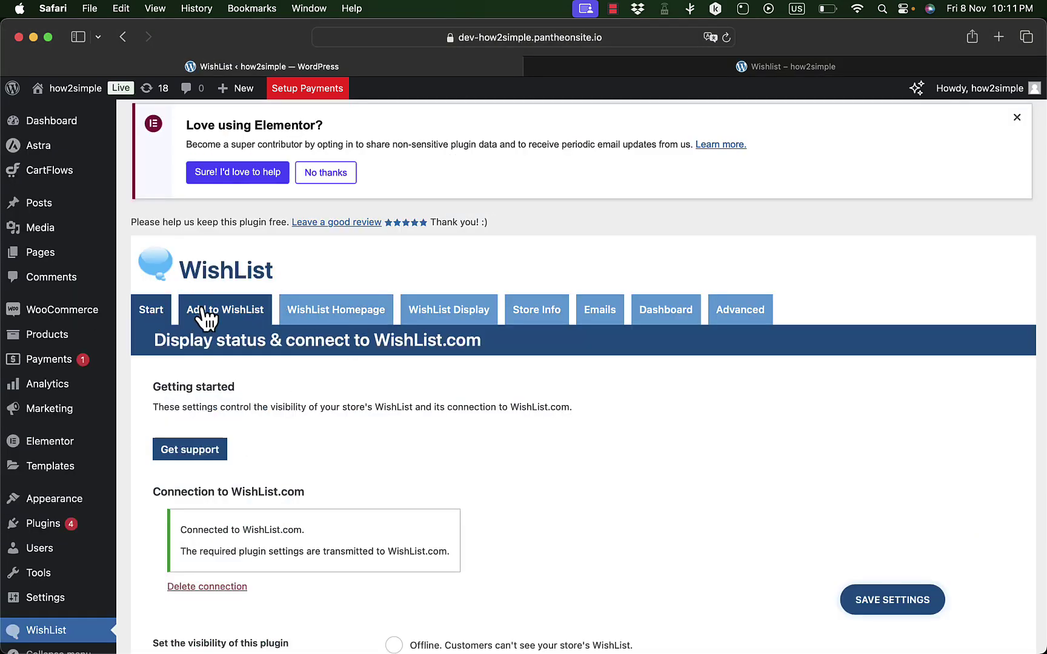
- Set the WishList visibility to Live and bring up the Add to WishList button settings
scroll(246, 332, "down", 3)
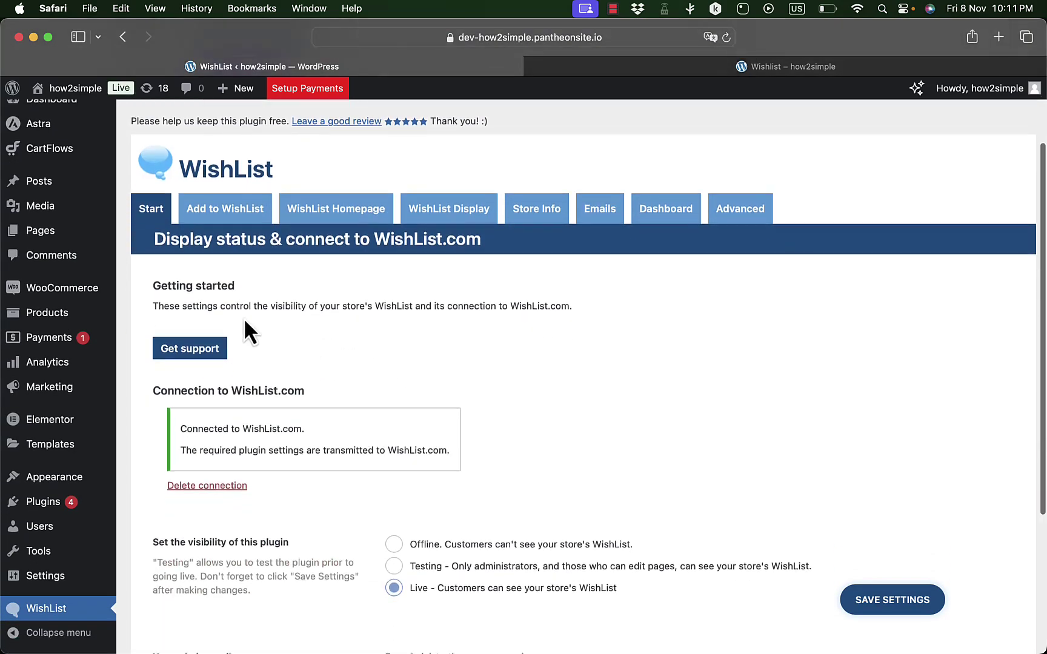
scroll(355, 409, "up", 3)
scroll(392, 432, "down", 5)
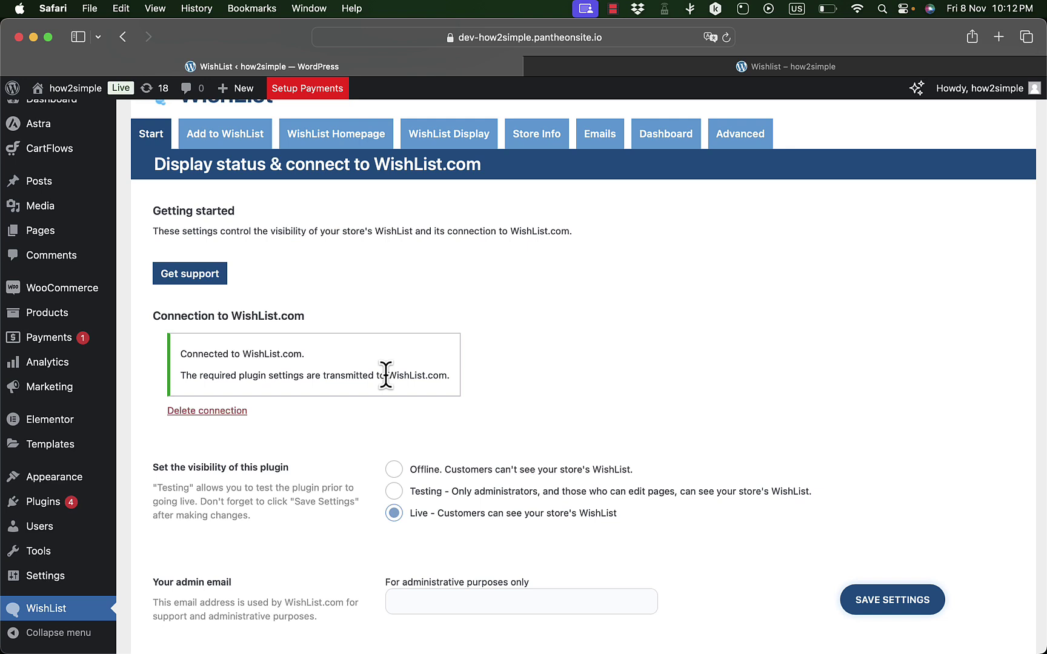
scroll(418, 376, "down", 2)
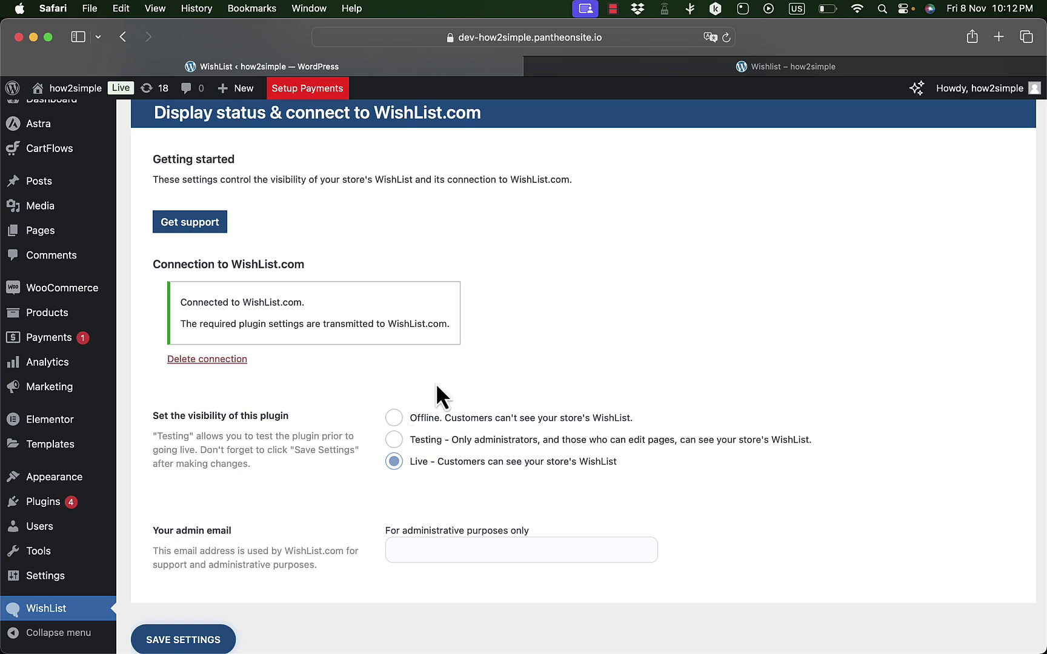
scroll(460, 369, "up", 5)
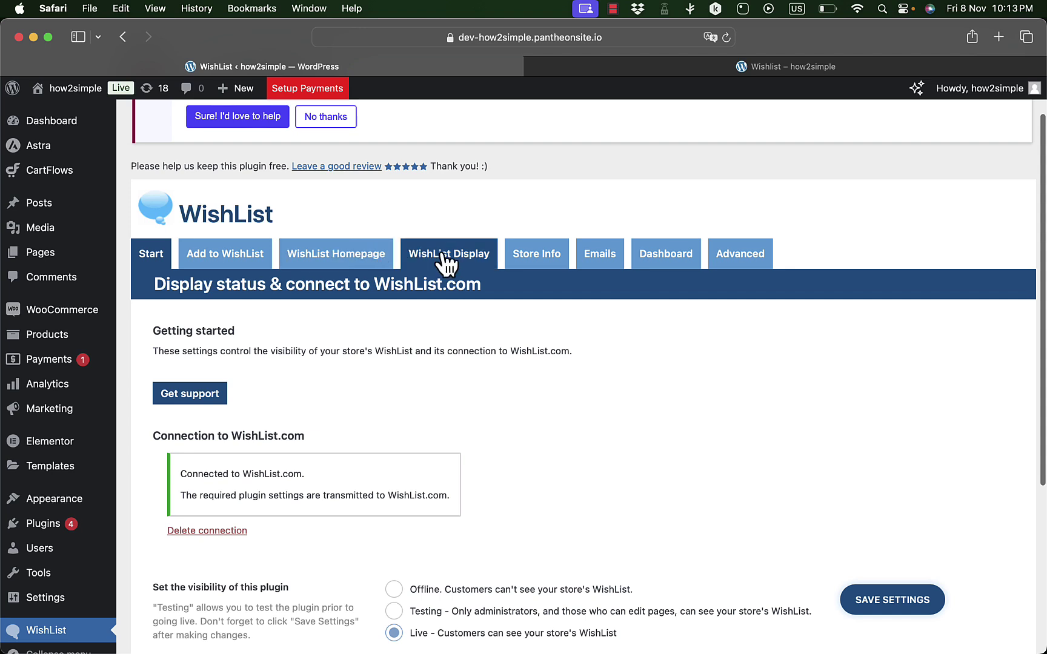
scroll(463, 385, "down", 4)
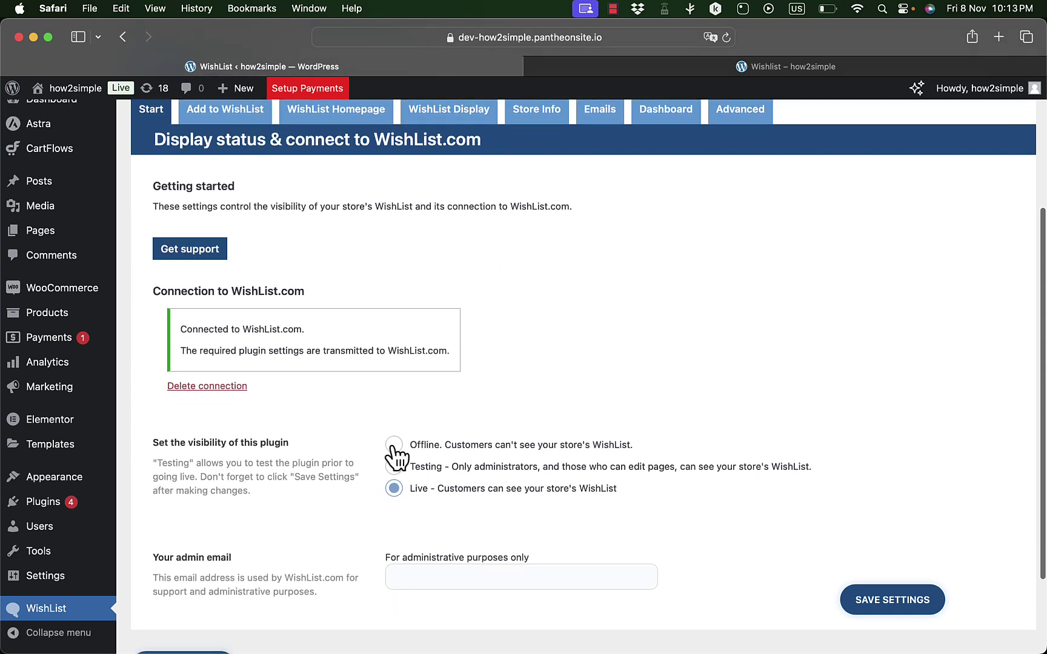
left_click(394, 489)
scroll(381, 435, "up", 5)
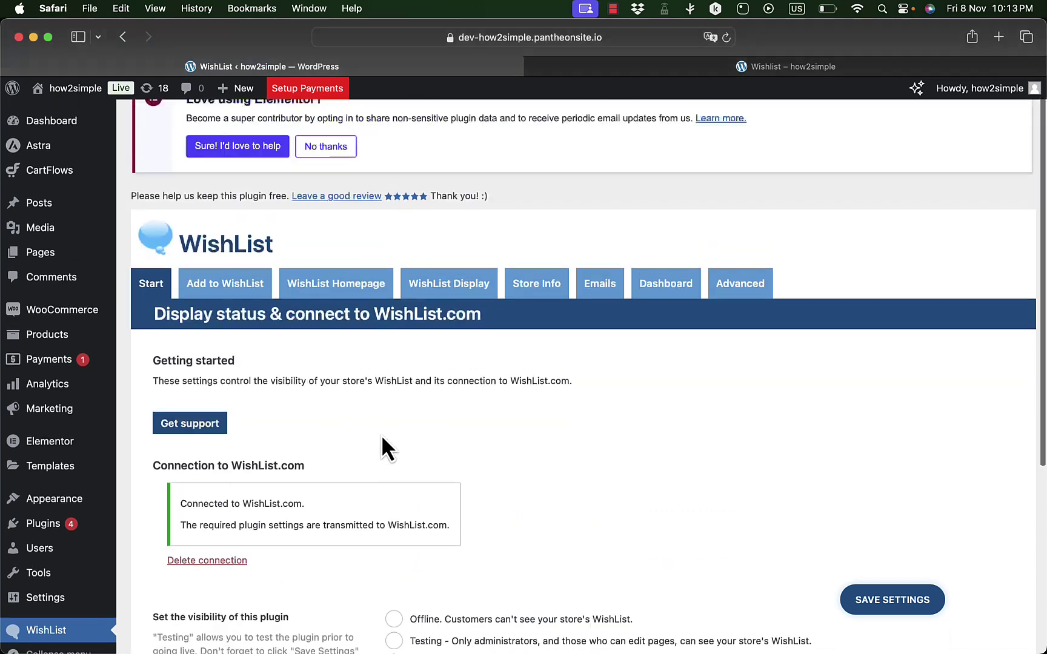
left_click(249, 315)
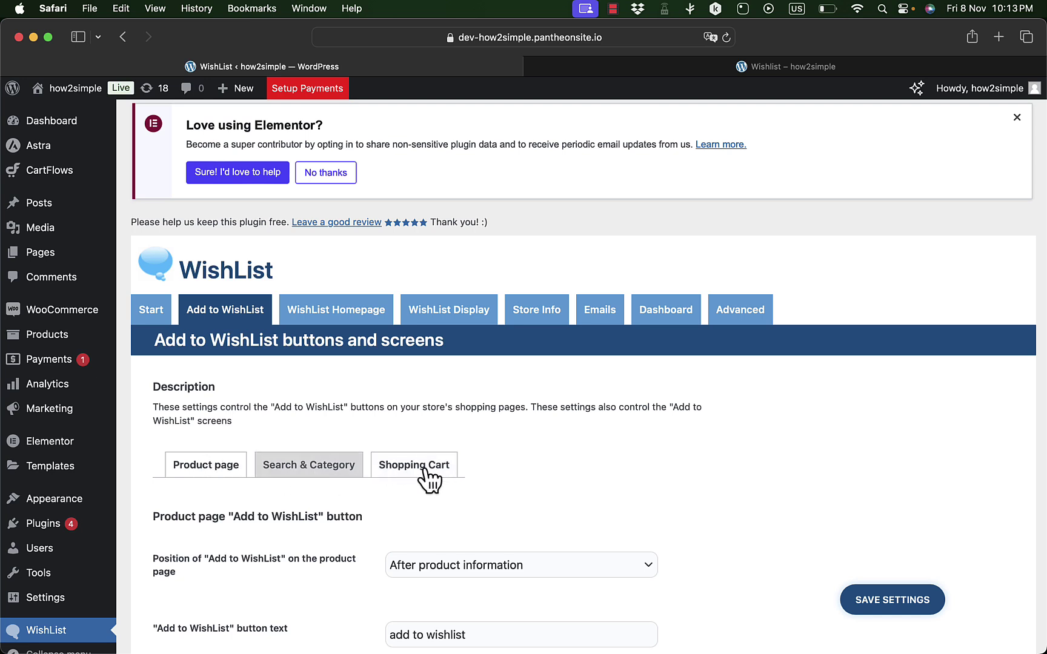
- Check that the Assorted Coffee product page shows an add to wishlist link below its details
left_click(751, 68)
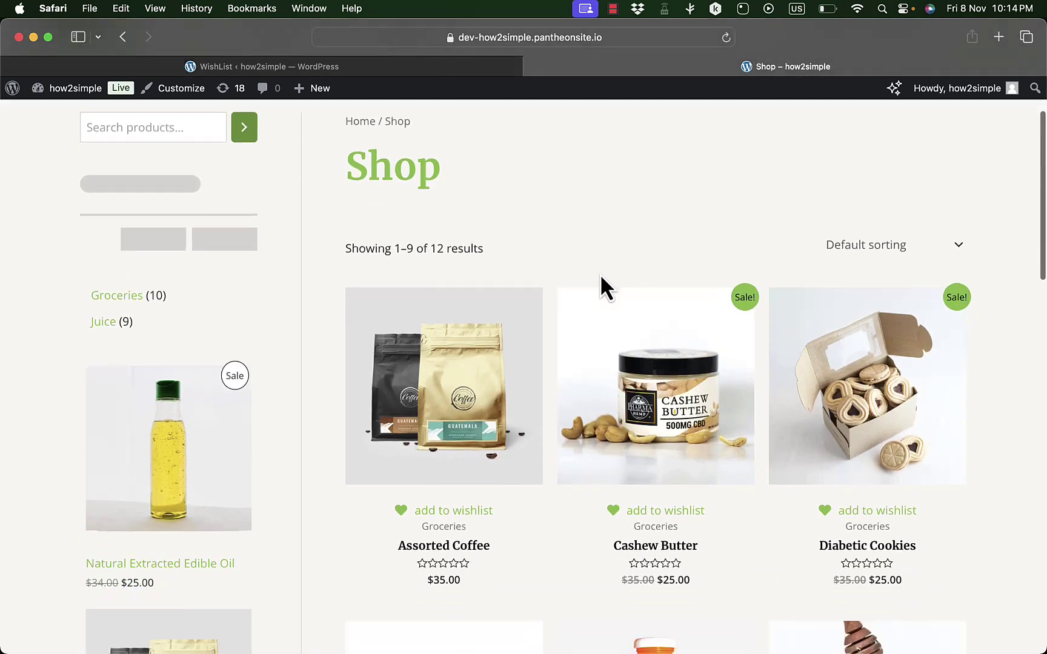
scroll(479, 297, "down", 3)
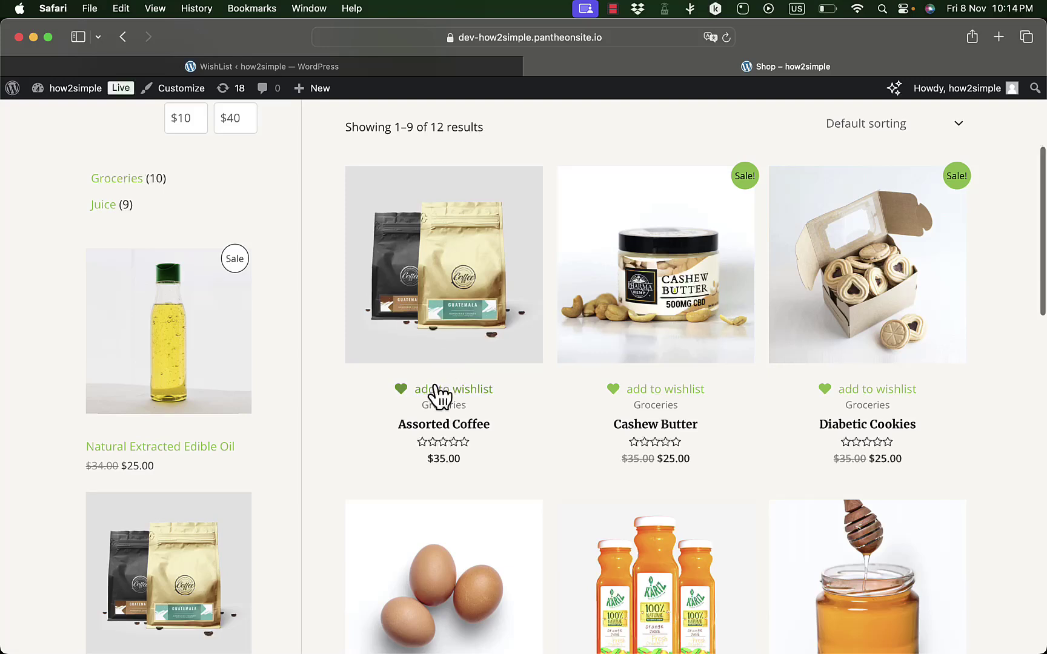
left_click(458, 231)
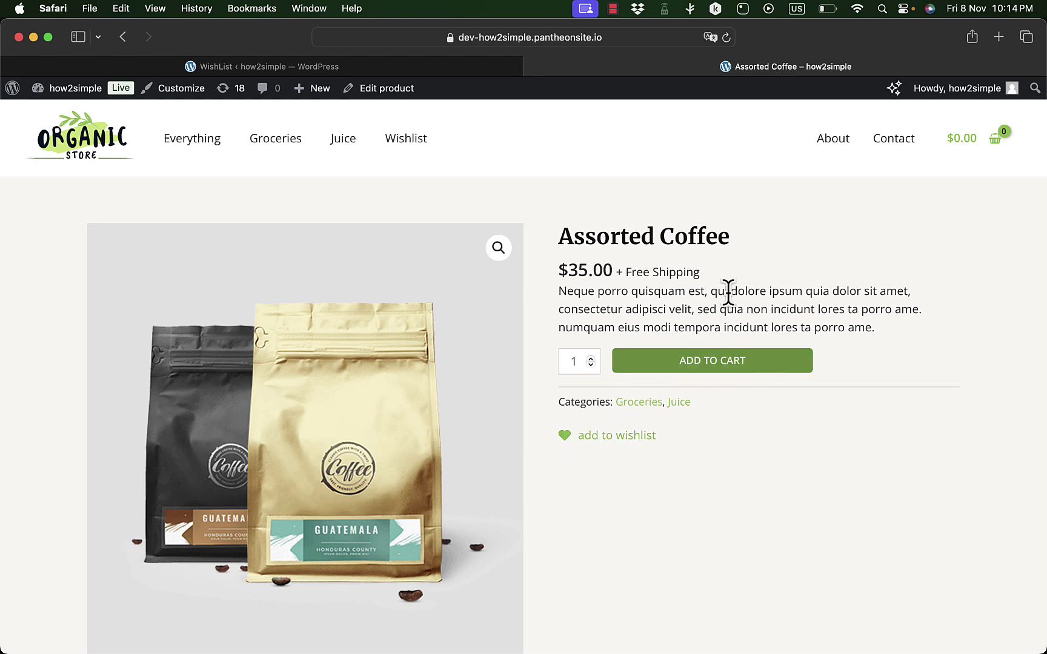
left_click(341, 70)
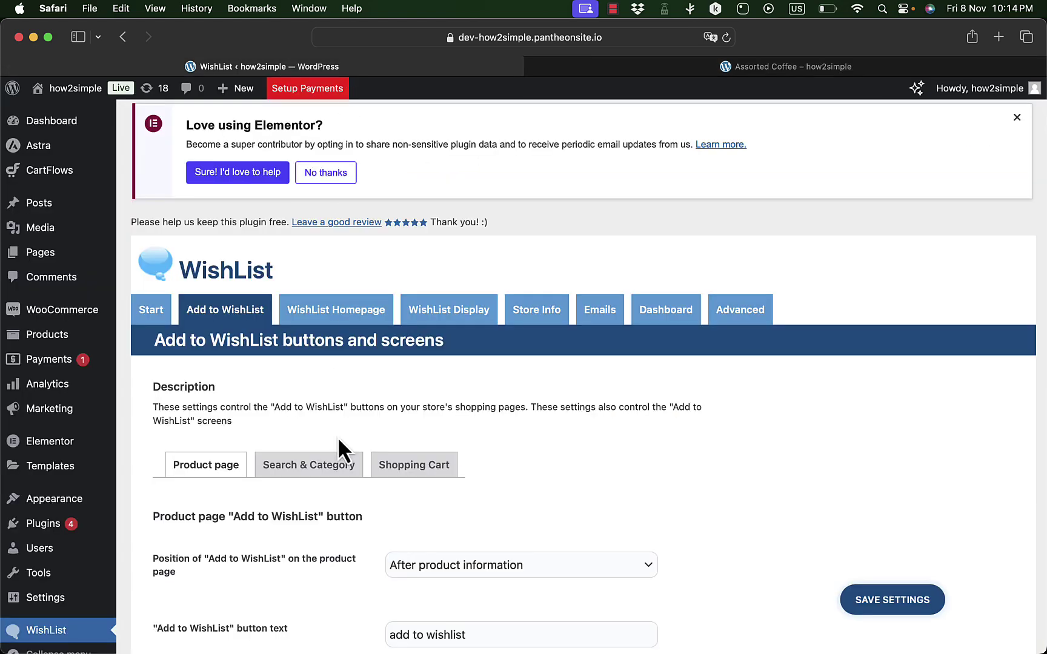
- Review the product-page Add to WishList button options, including its 'add to wishlist' text
scroll(339, 442, "down", 5)
scroll(346, 469, "down", 2)
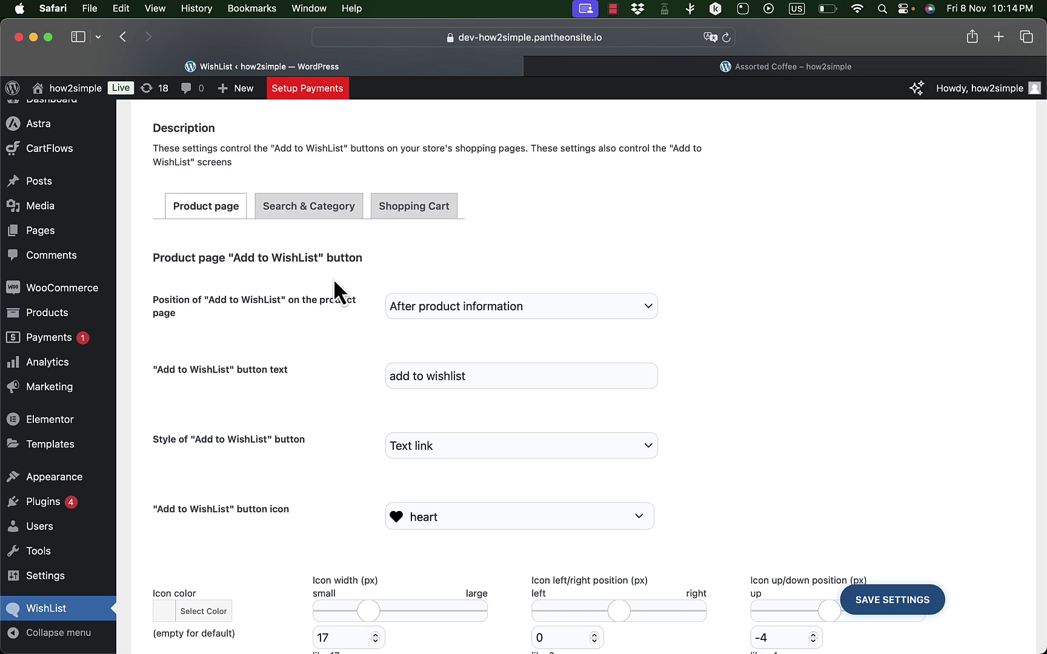
scroll(334, 281, "down", 2)
scroll(334, 290, "down", 3)
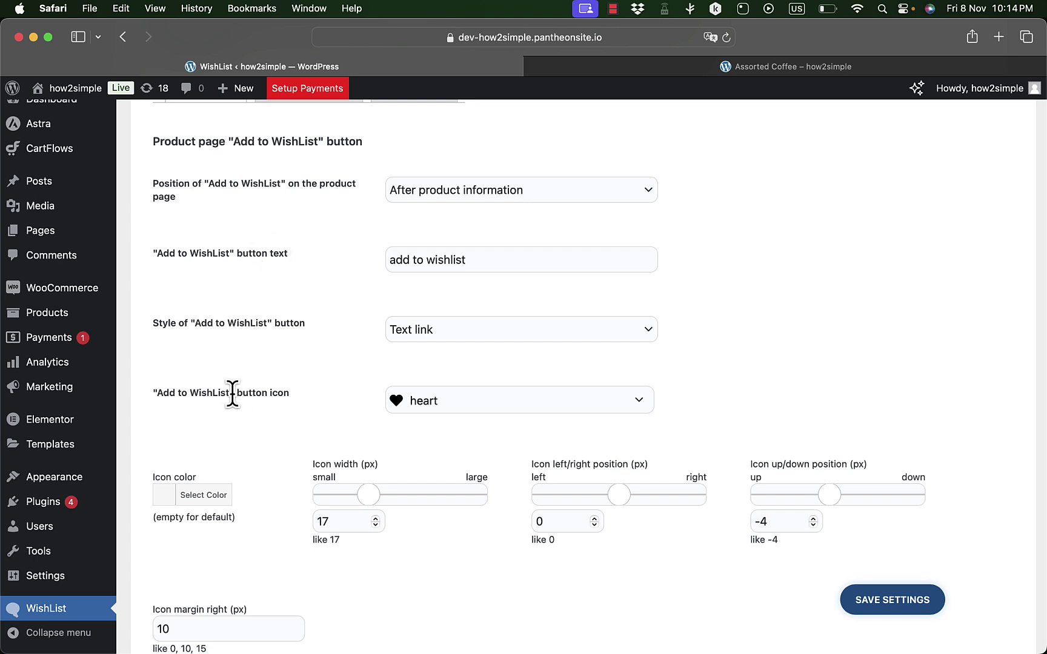
scroll(297, 445, "up", 1)
scroll(297, 445, "down", 5)
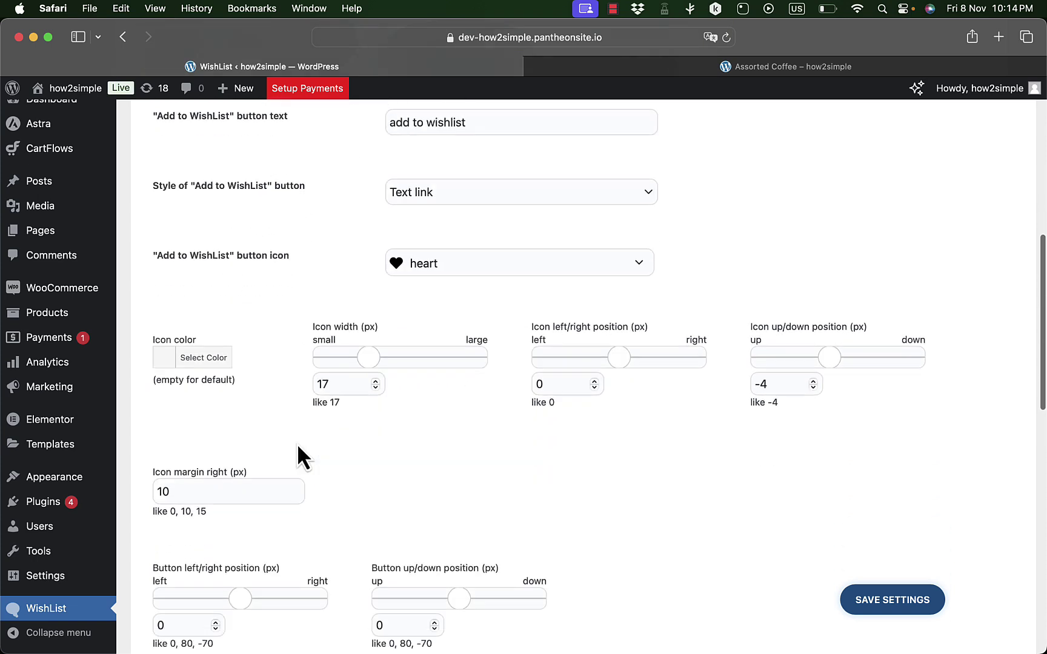
scroll(405, 373, "down", 4)
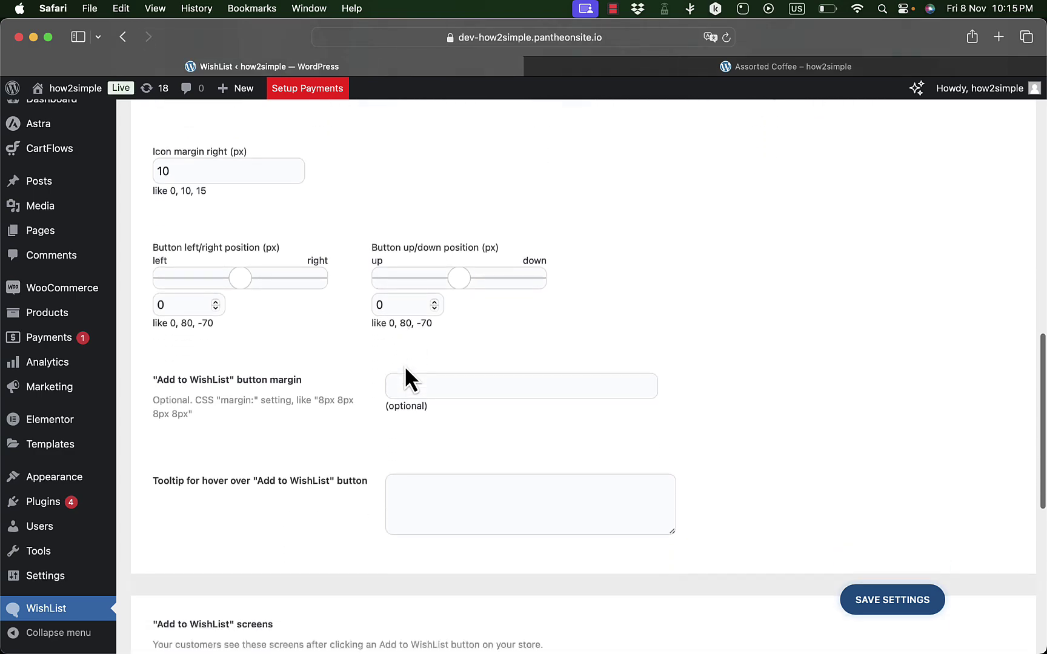
scroll(323, 379, "down", 6)
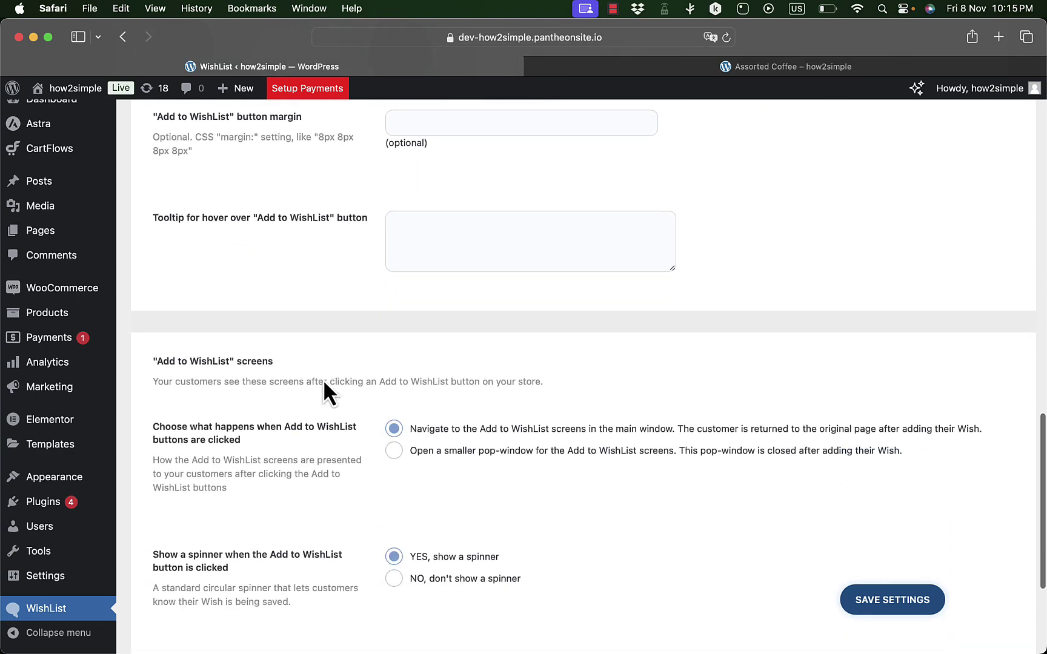
scroll(323, 379, "up", 9)
scroll(323, 379, "up", 4)
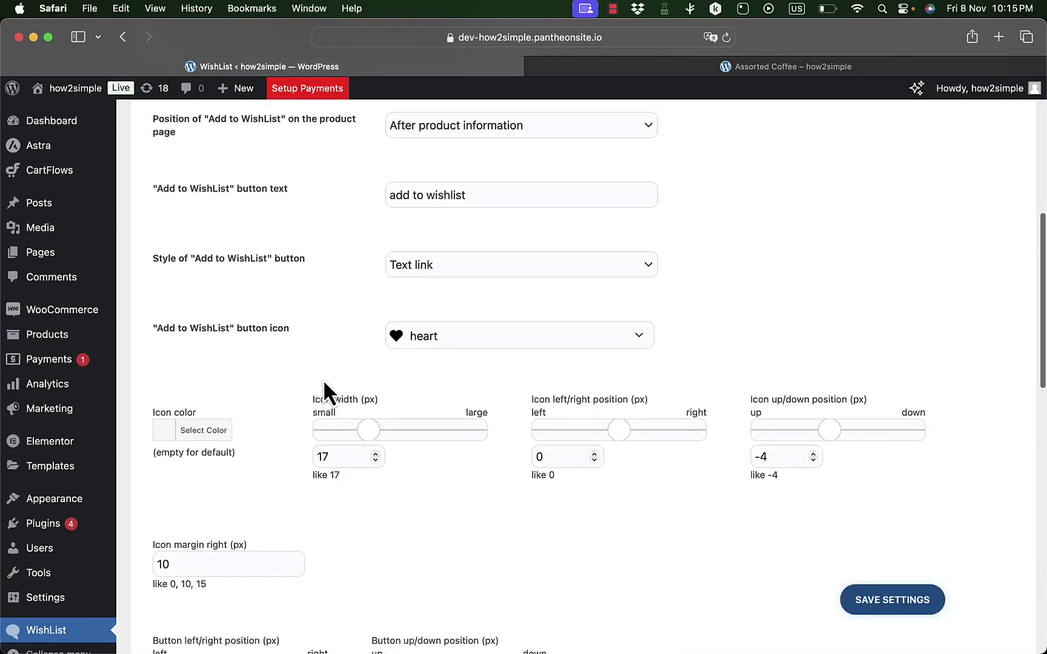
- Change the product-page button icon to heart-stroke and save the settings
left_click(541, 351)
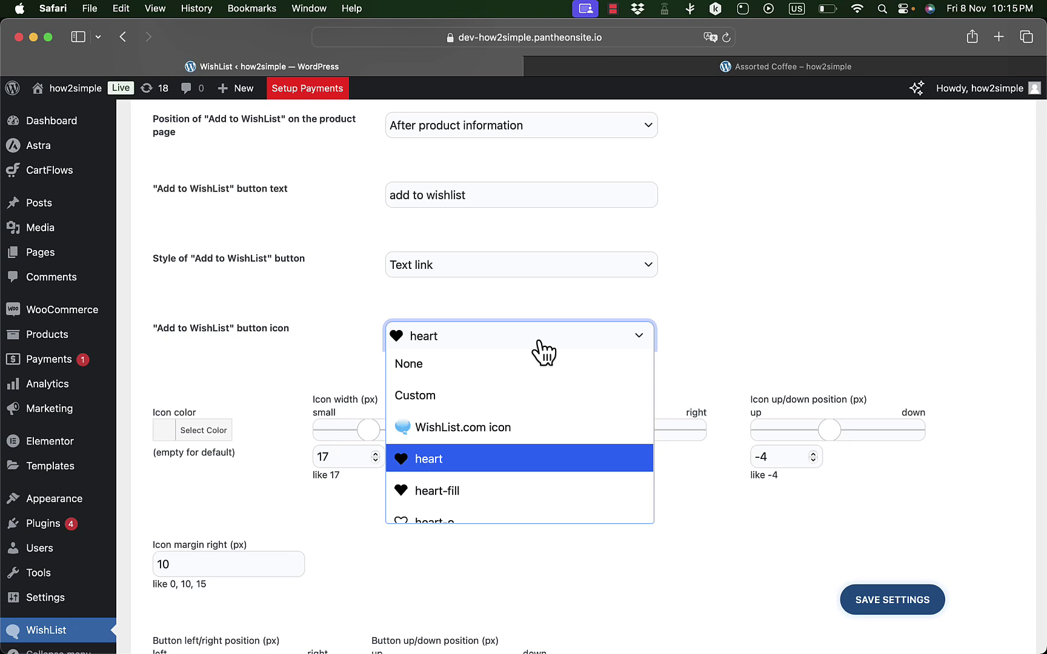
scroll(503, 415, "down", 2)
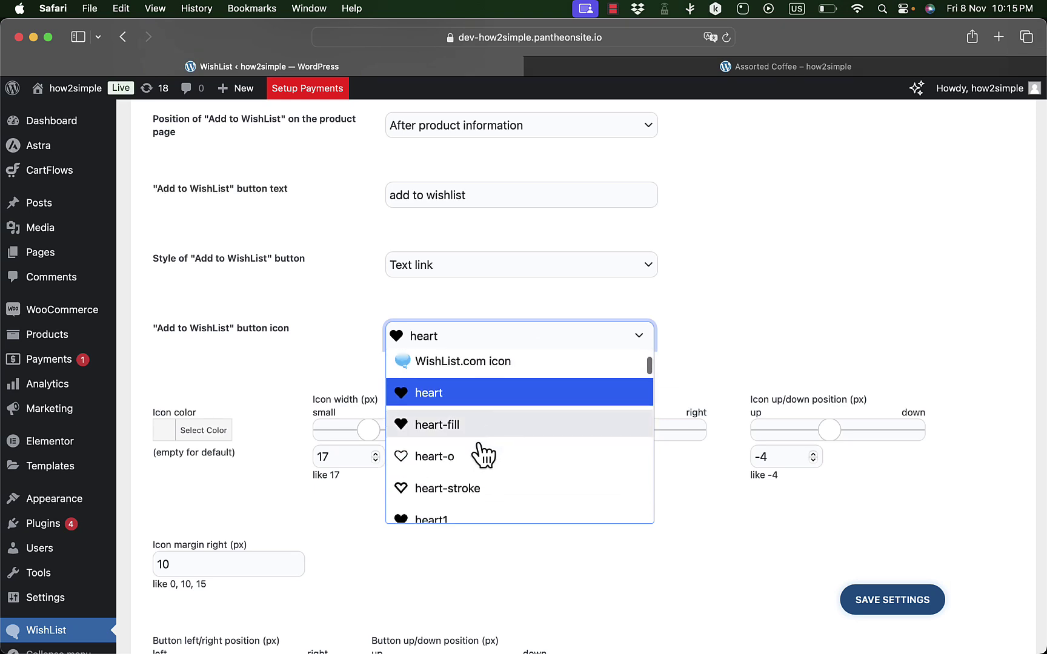
left_click(460, 498)
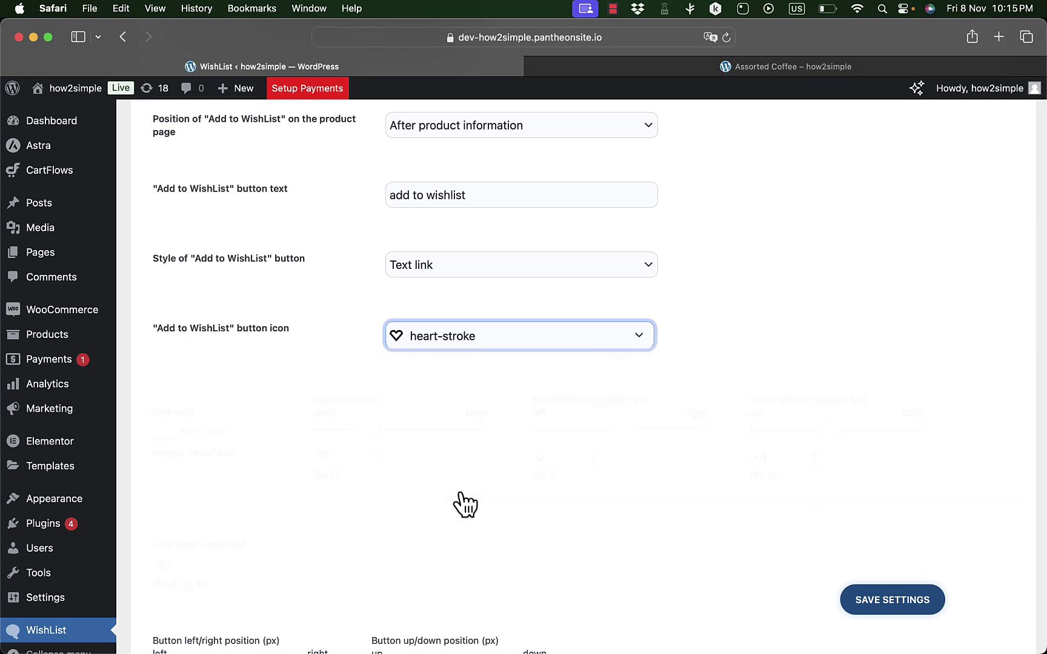
scroll(678, 367, "down", 2)
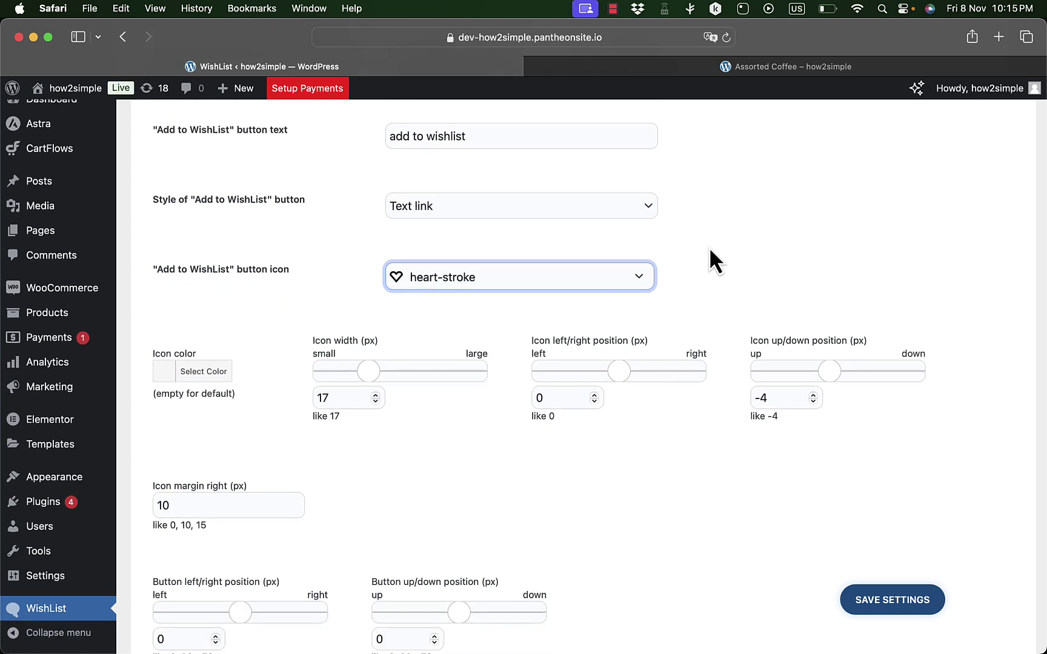
left_click(898, 606)
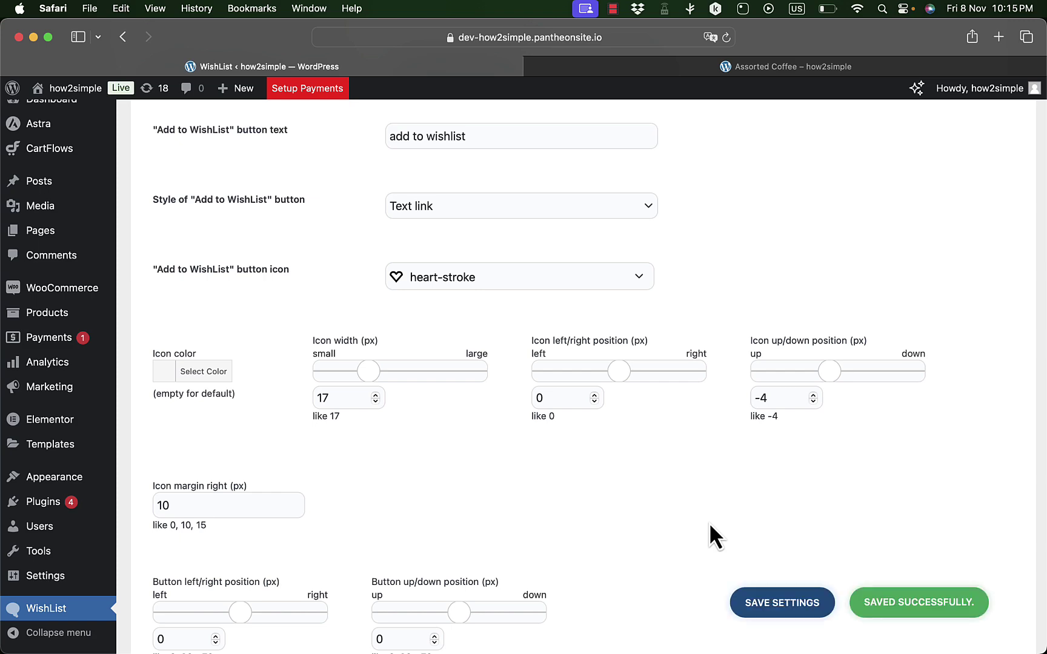
scroll(693, 484, "up", 5)
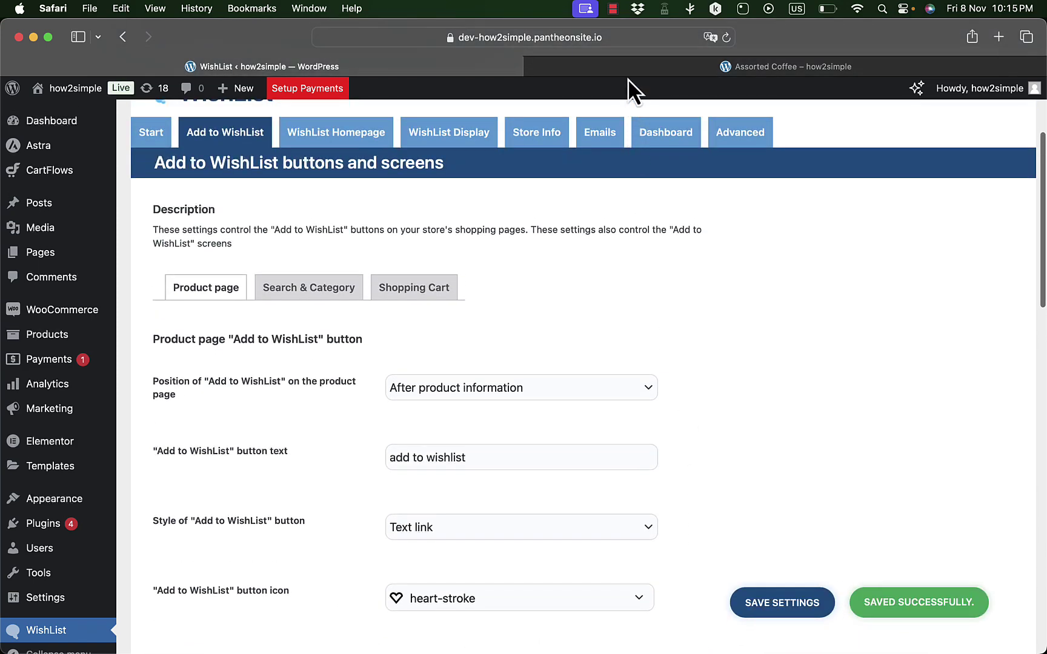
- Check the Assorted Coffee page's add-to-wishlist heart, then open the WishList Homepage settings
left_click(642, 74)
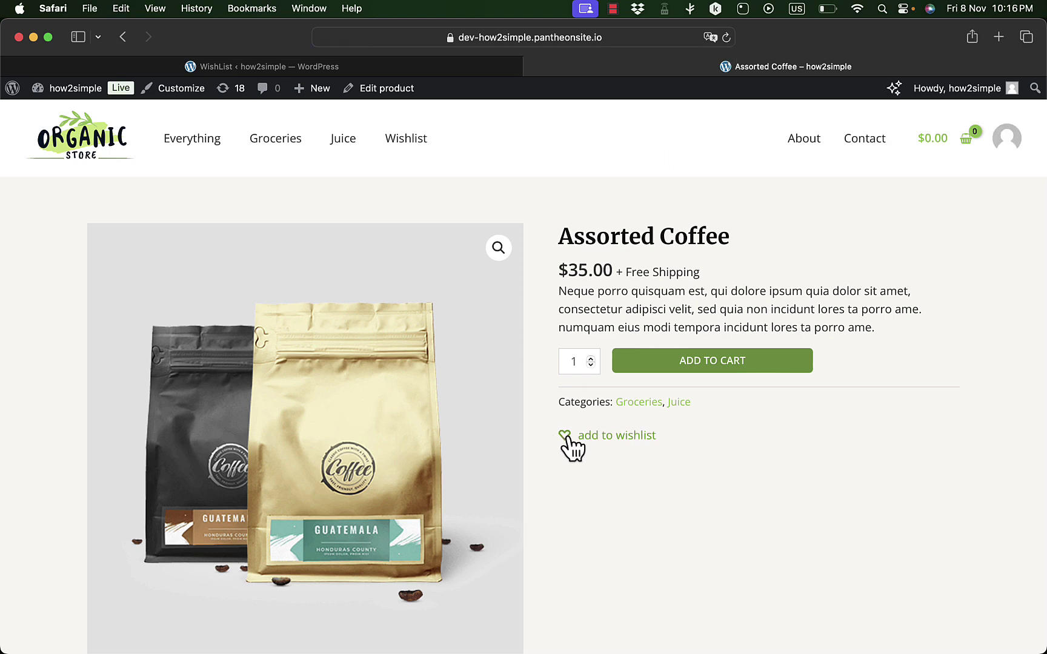
left_click(412, 68)
scroll(419, 418, "down", 10)
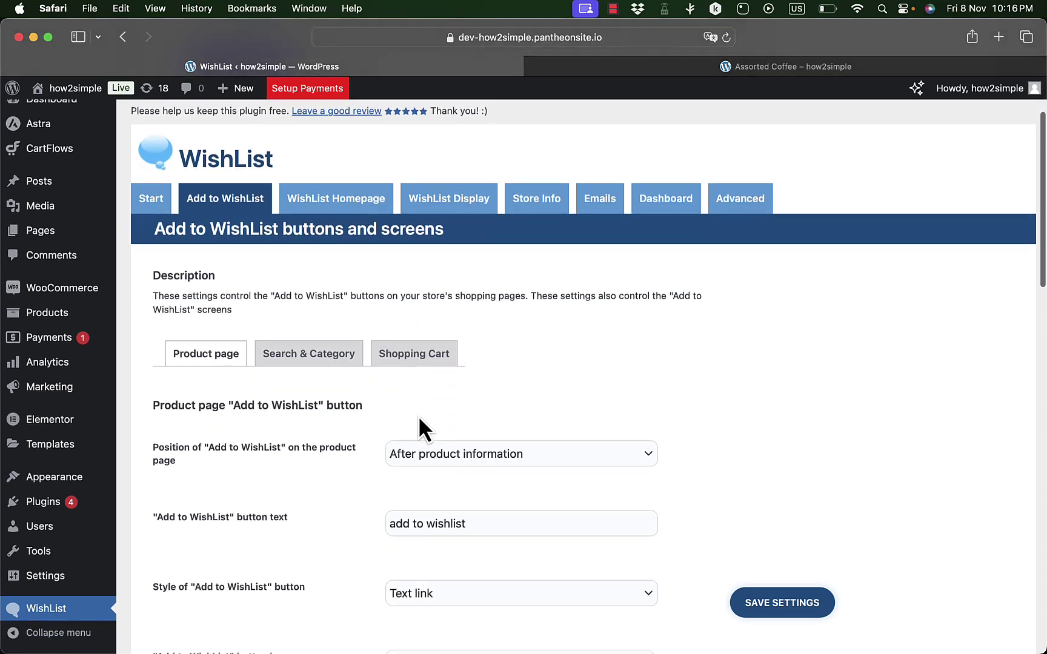
scroll(419, 418, "down", 10)
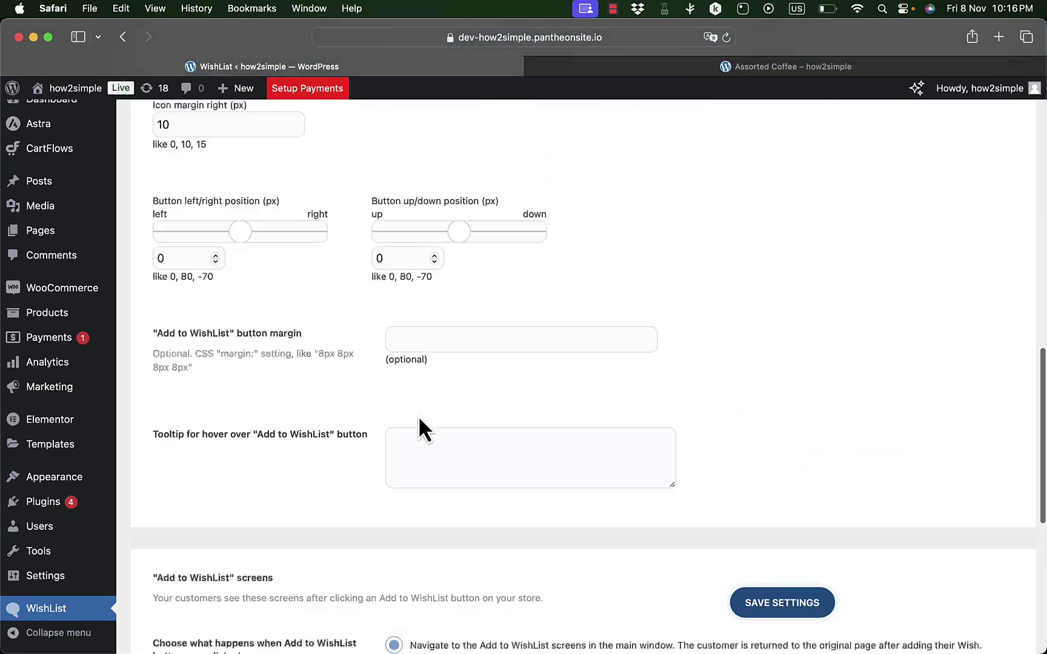
scroll(419, 418, "up", 20)
scroll(420, 418, "up", 2)
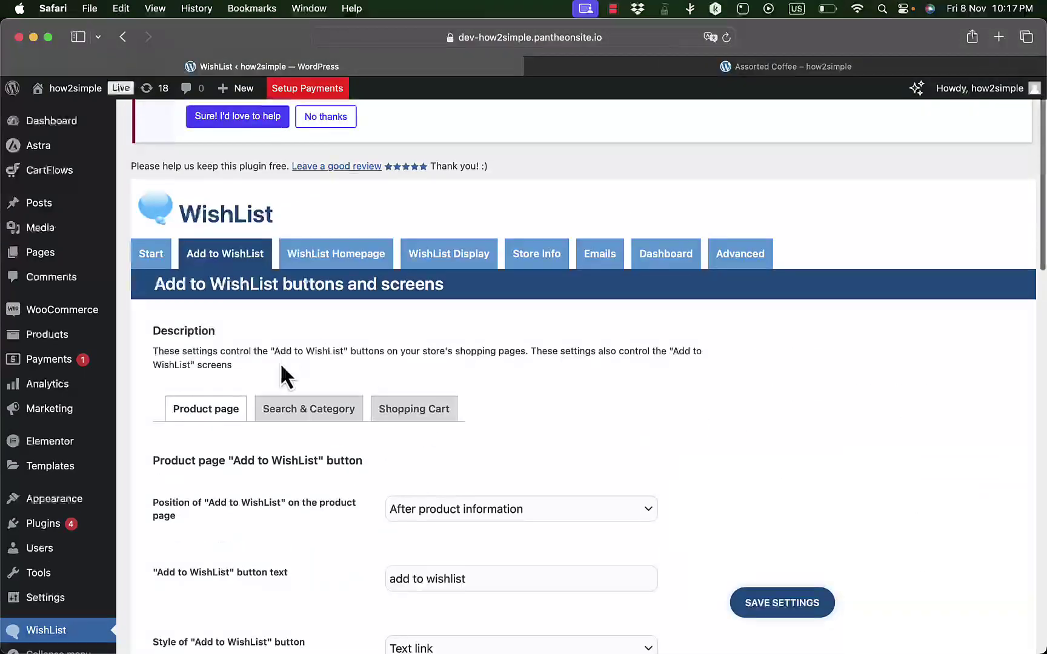
scroll(382, 440, "down", 4)
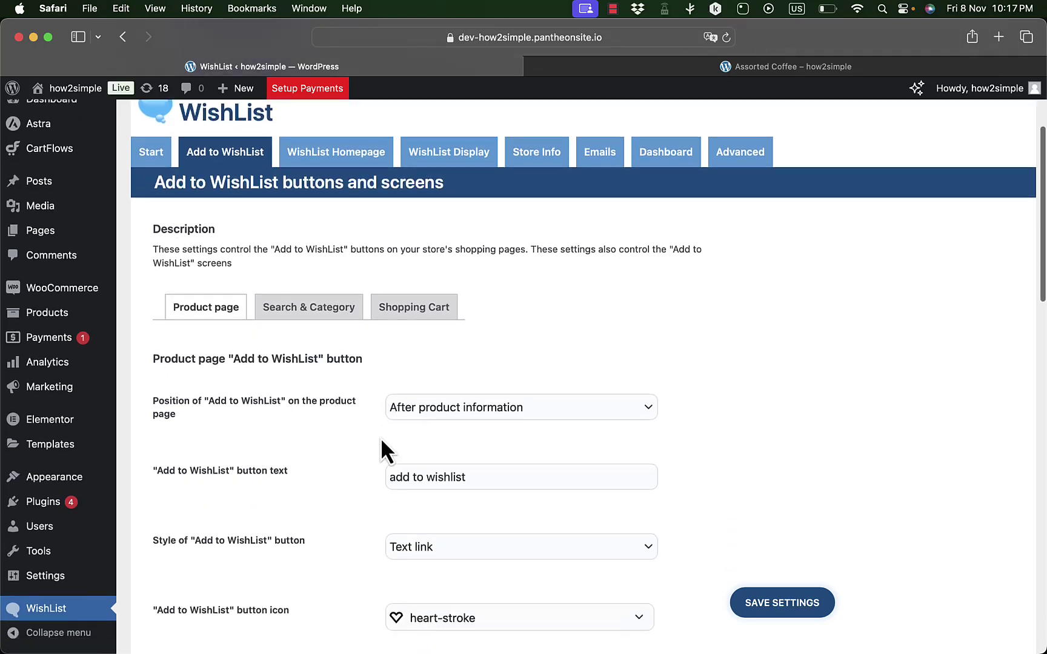
scroll(346, 475, "up", 6)
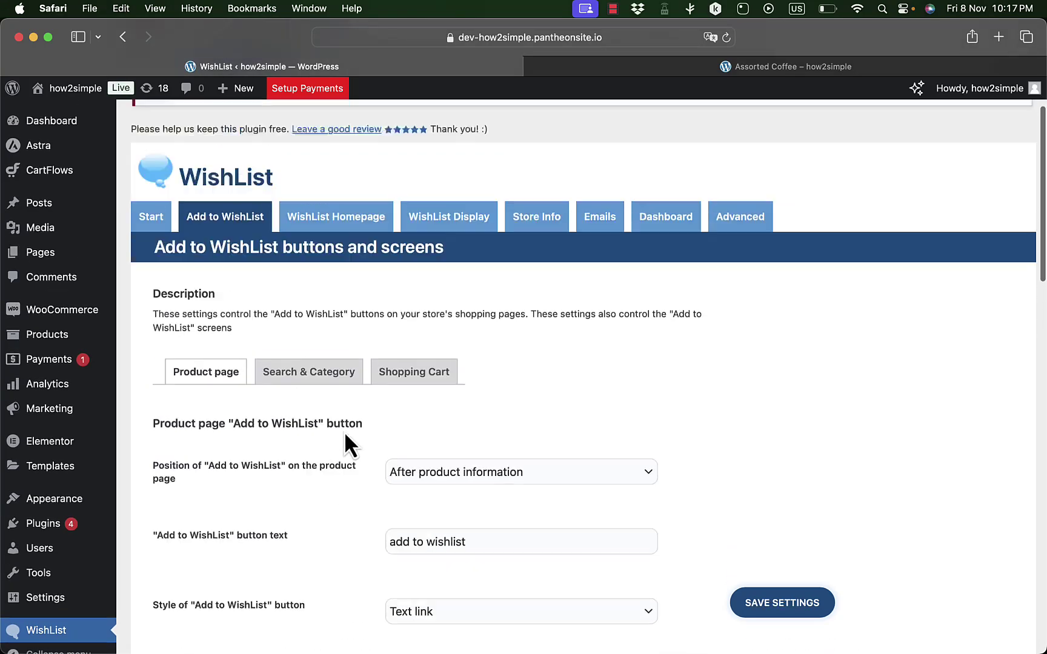
left_click(358, 323)
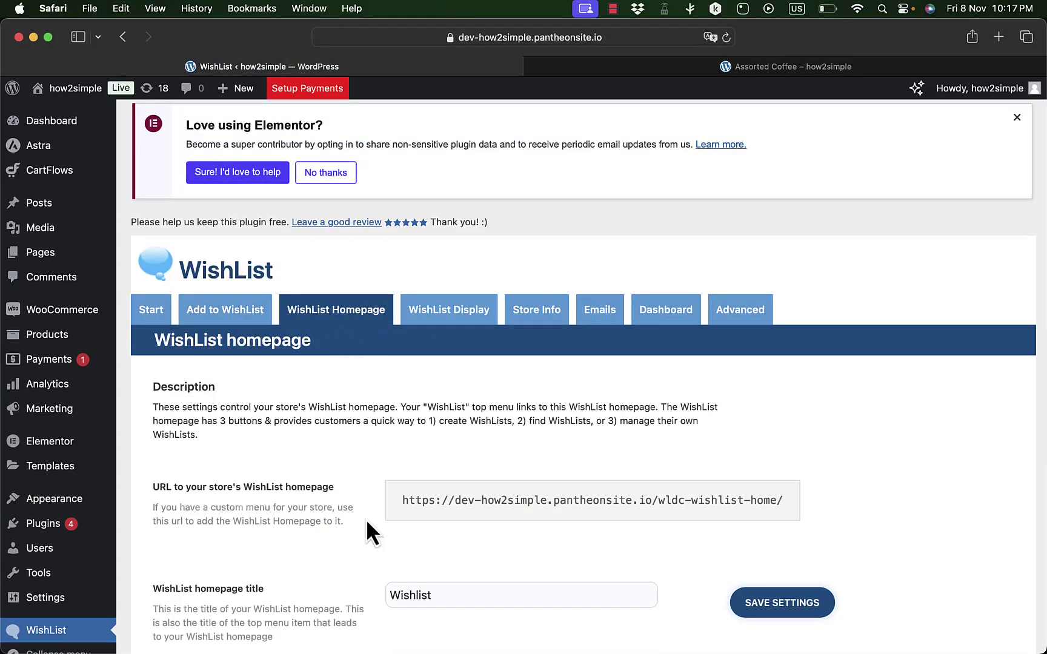
scroll(374, 541, "down", 12)
scroll(373, 541, "down", 18)
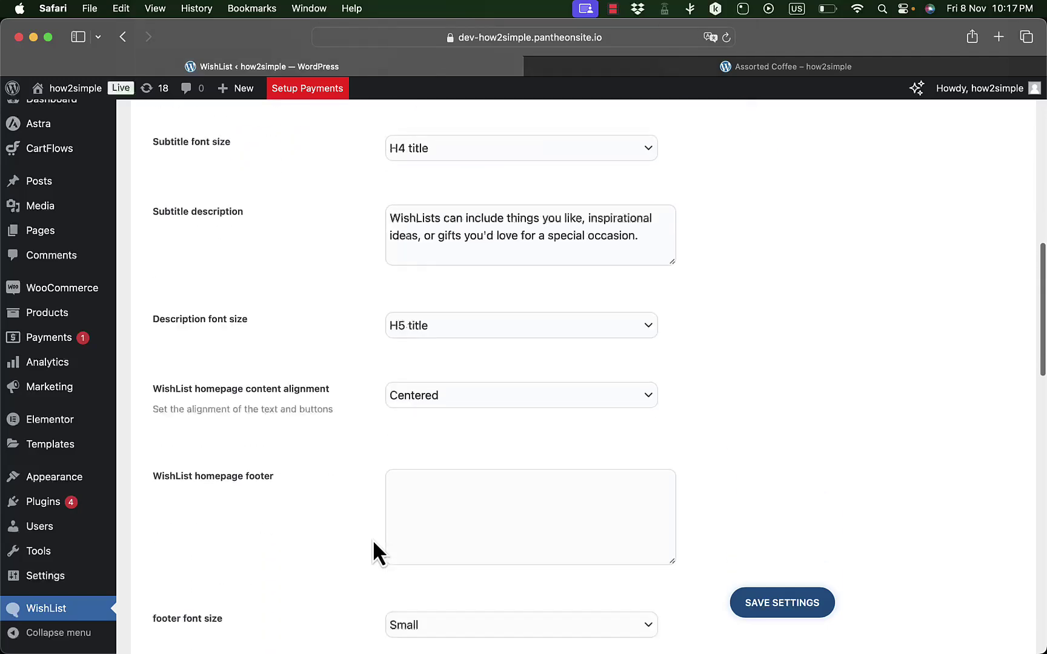
scroll(373, 539, "up", 2)
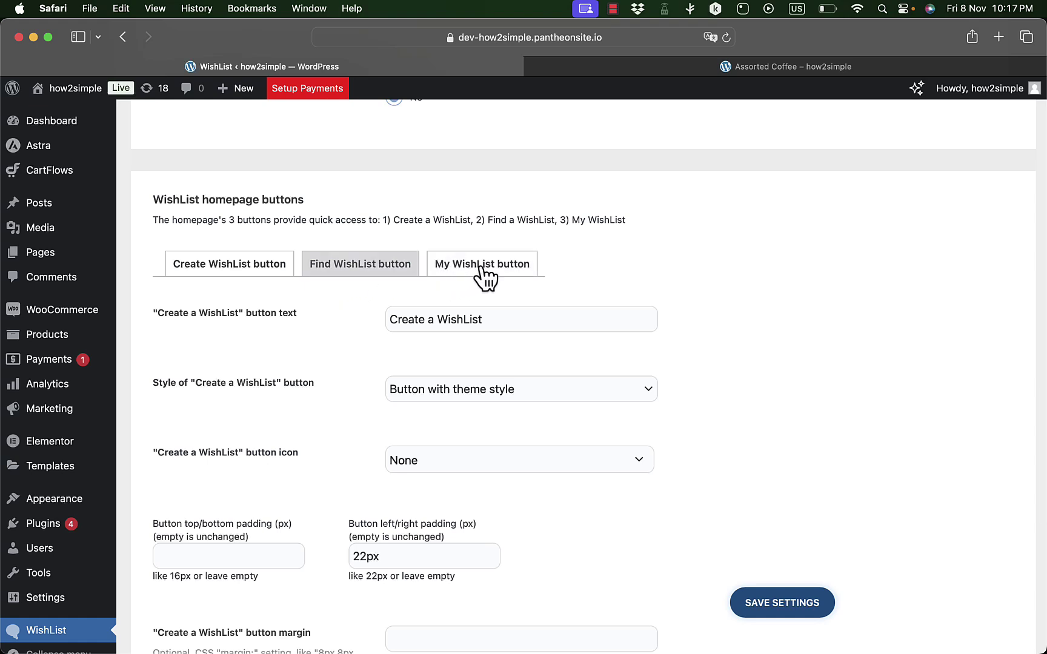
left_click(231, 264)
left_click(351, 266)
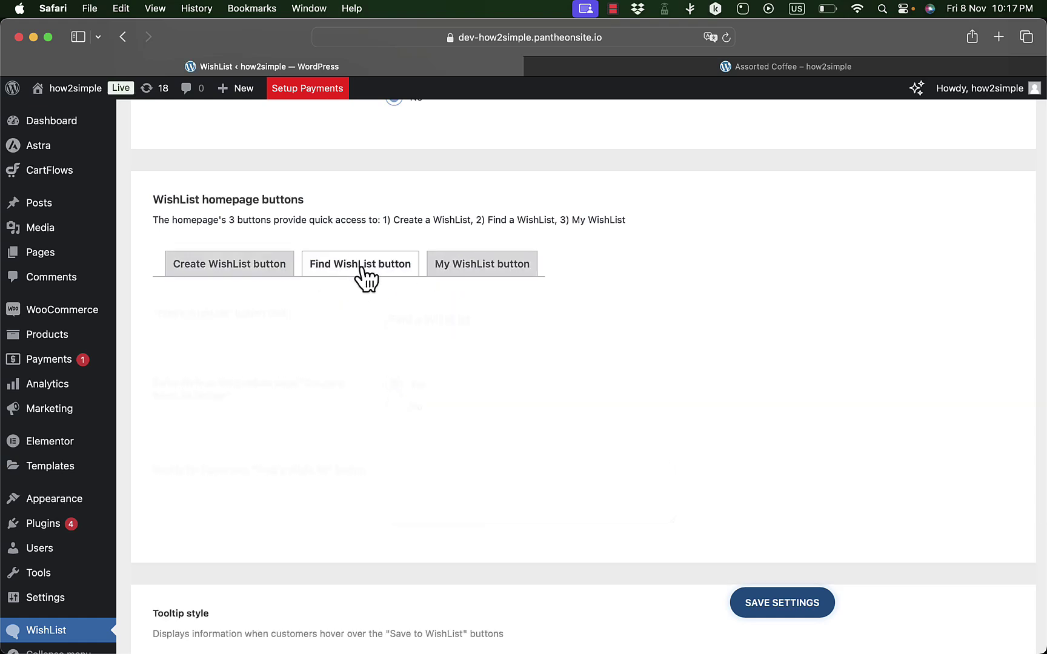
left_click(479, 269)
left_click(273, 277)
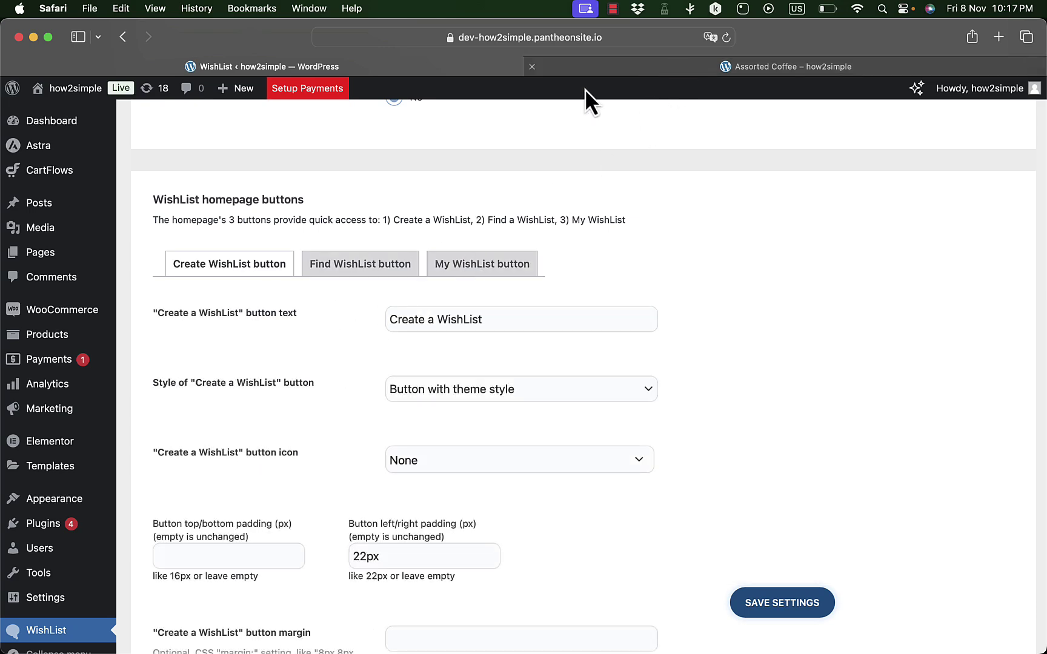
scroll(433, 269, "up", 10)
scroll(438, 274, "up", 10)
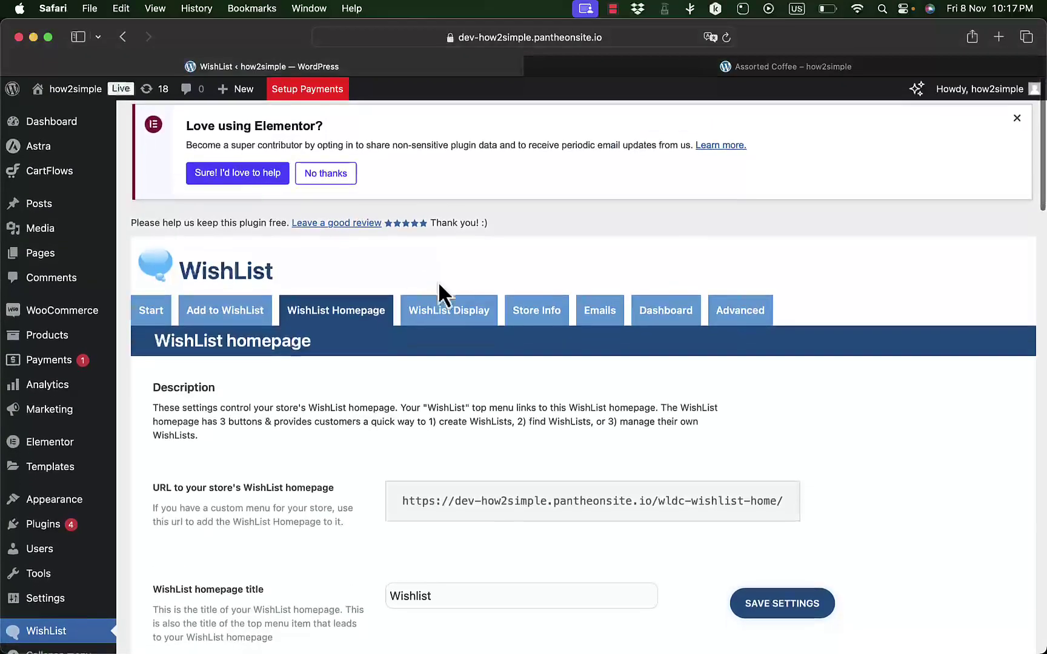
- Review the WishList Display settings, then go back to the Assorted Coffee product page
left_click(458, 320)
scroll(416, 445, "down", 6)
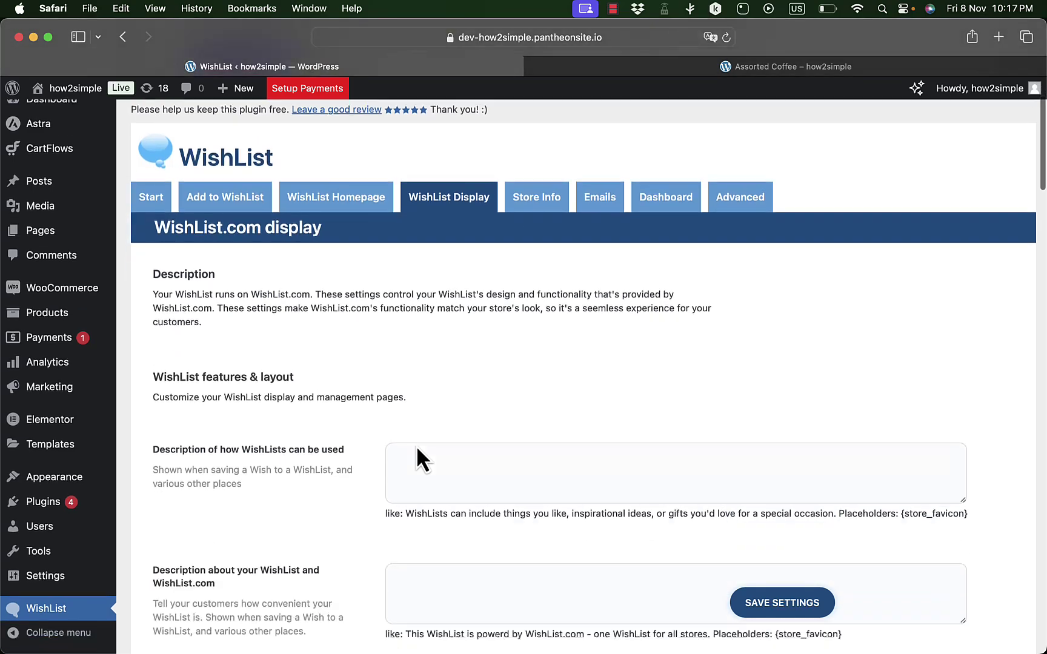
scroll(416, 444, "up", 7)
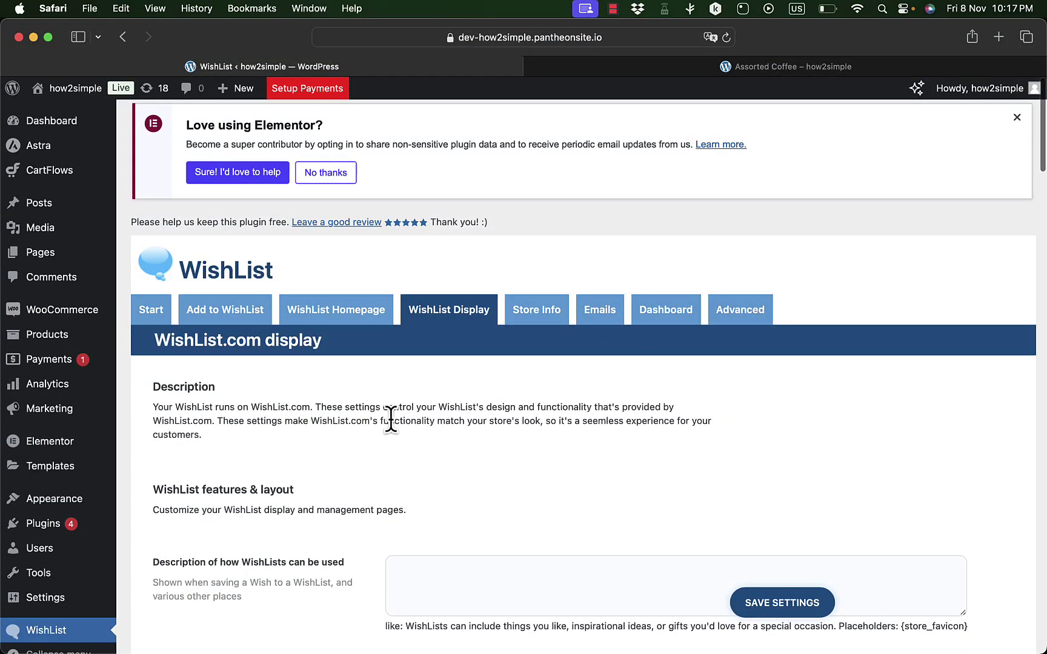
scroll(391, 420, "down", 5)
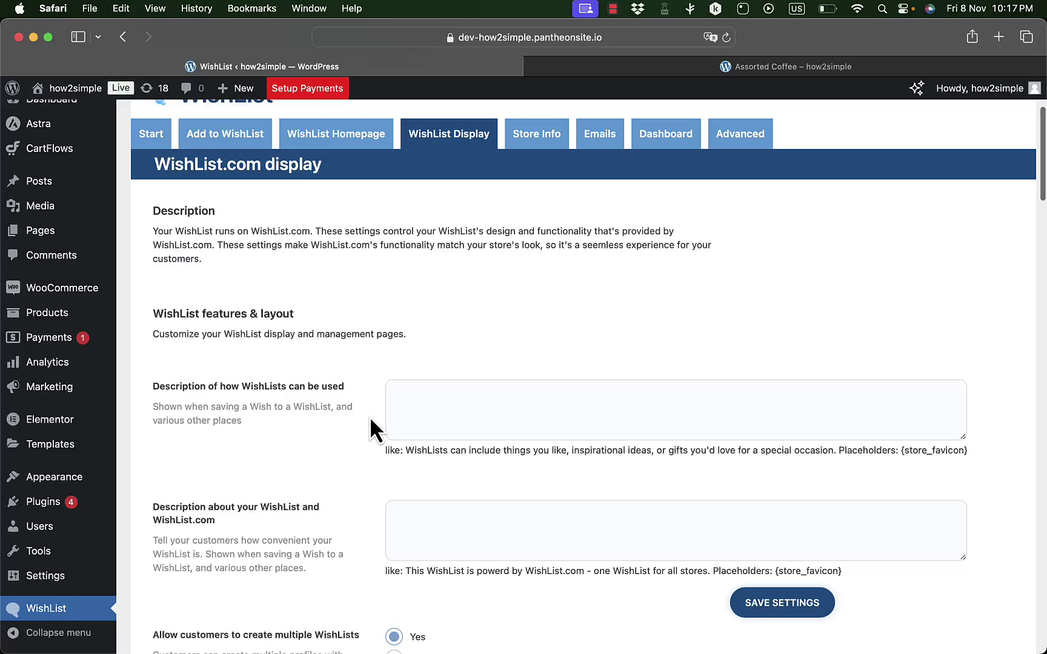
scroll(357, 436, "down", 1)
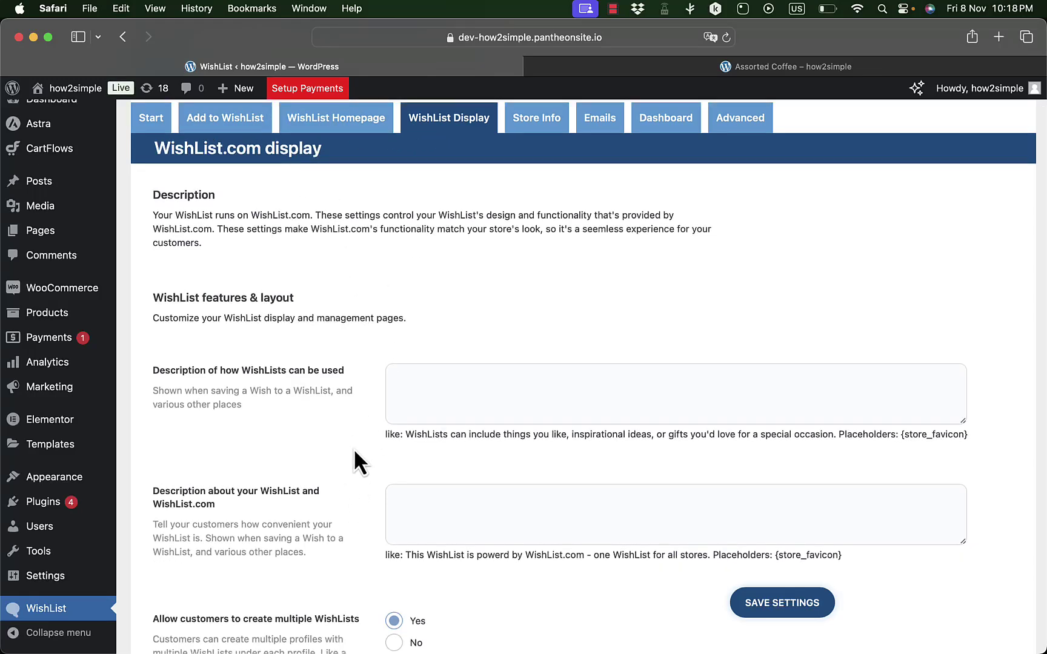
scroll(363, 502, "down", 8)
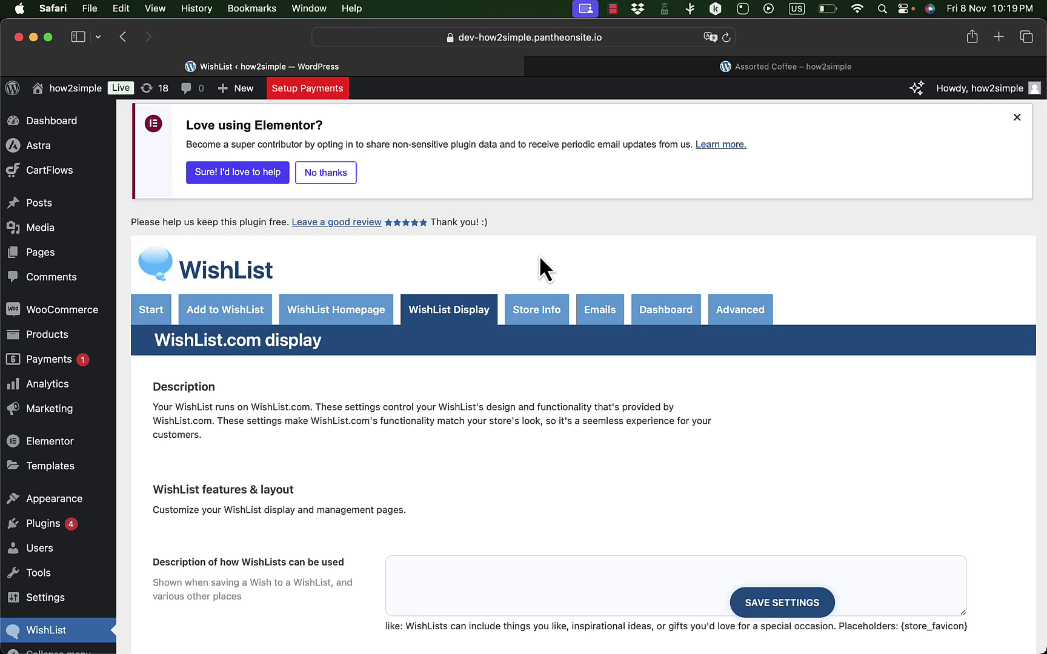
left_click(750, 73)
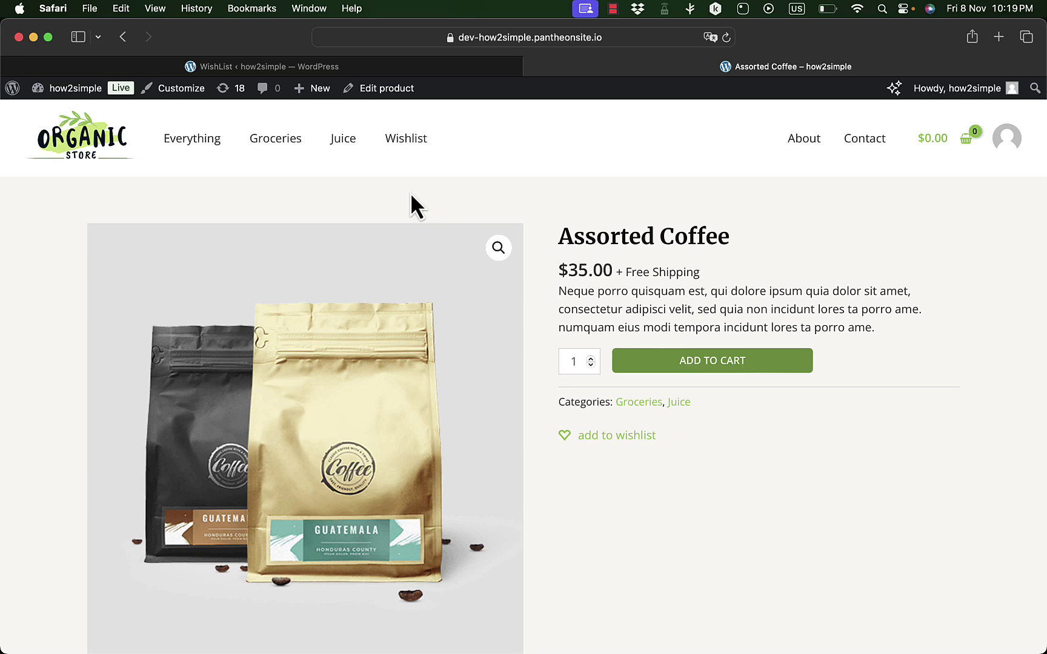
- Add Assorted Coffee ($35.00) to the wishlist, reaching the WishList sign-in page
scroll(765, 303, "down", 10)
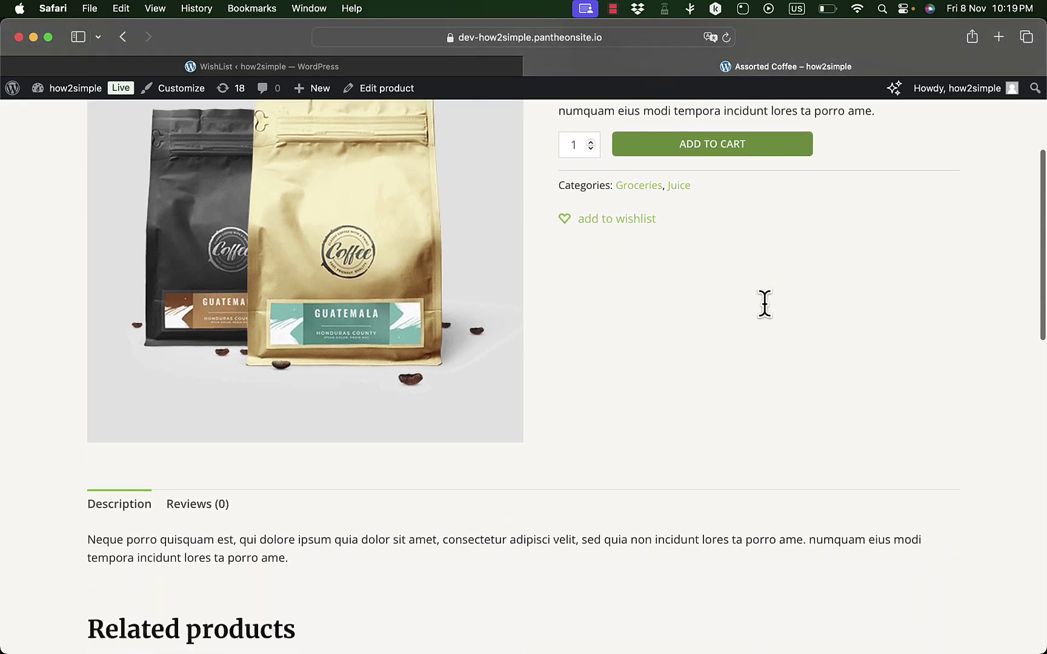
scroll(765, 303, "up", 10)
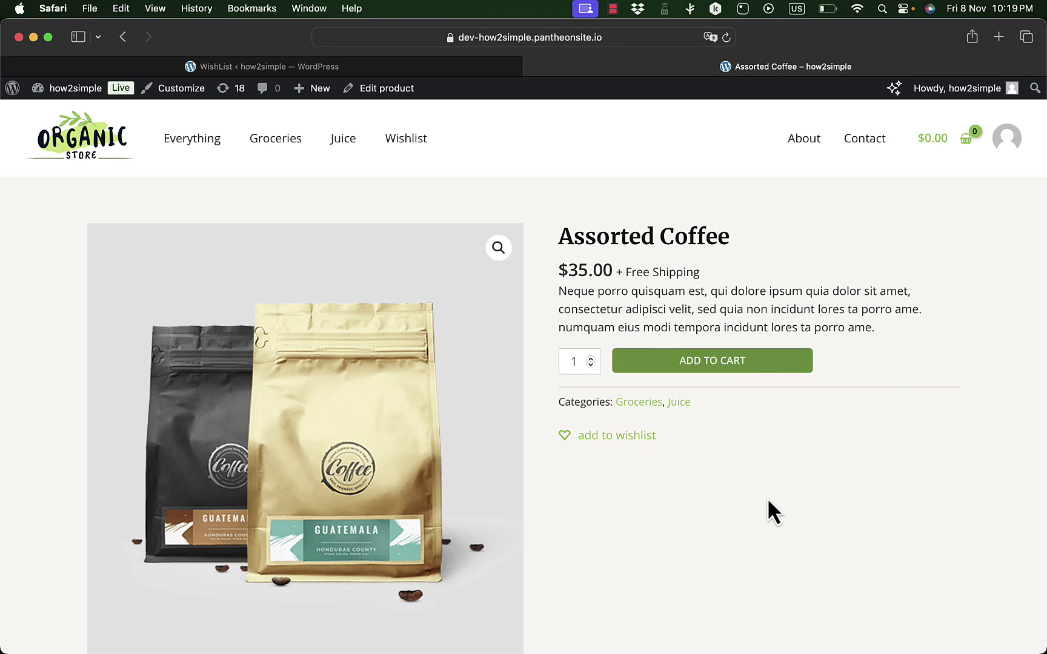
left_click(609, 440)
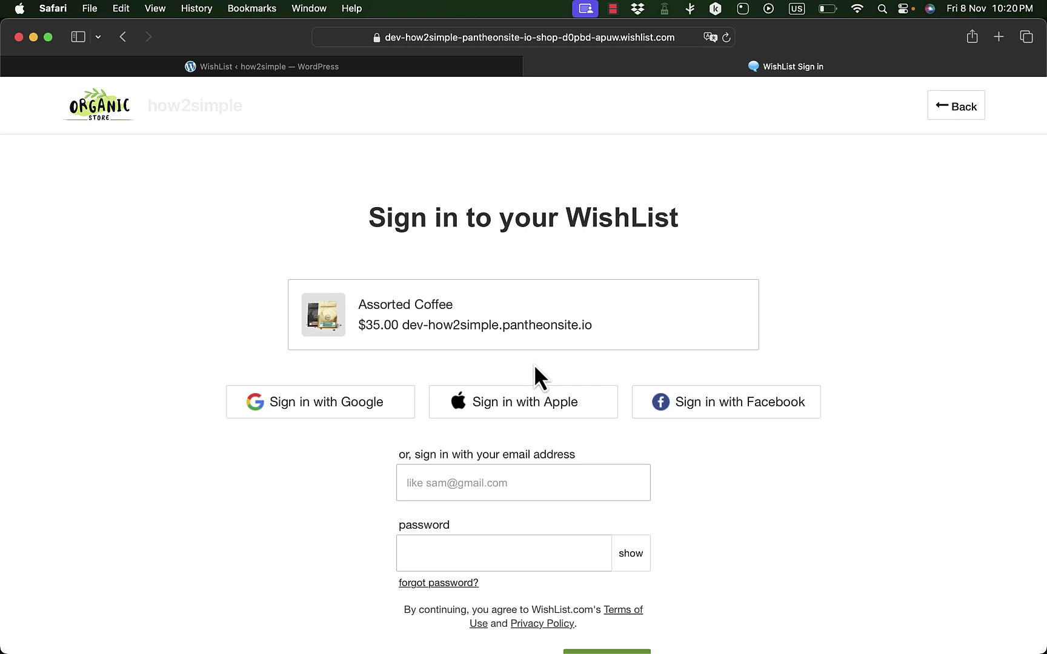
- Join WishList.com with an e-mail address and the suggested strong password
scroll(535, 364, "down", 5)
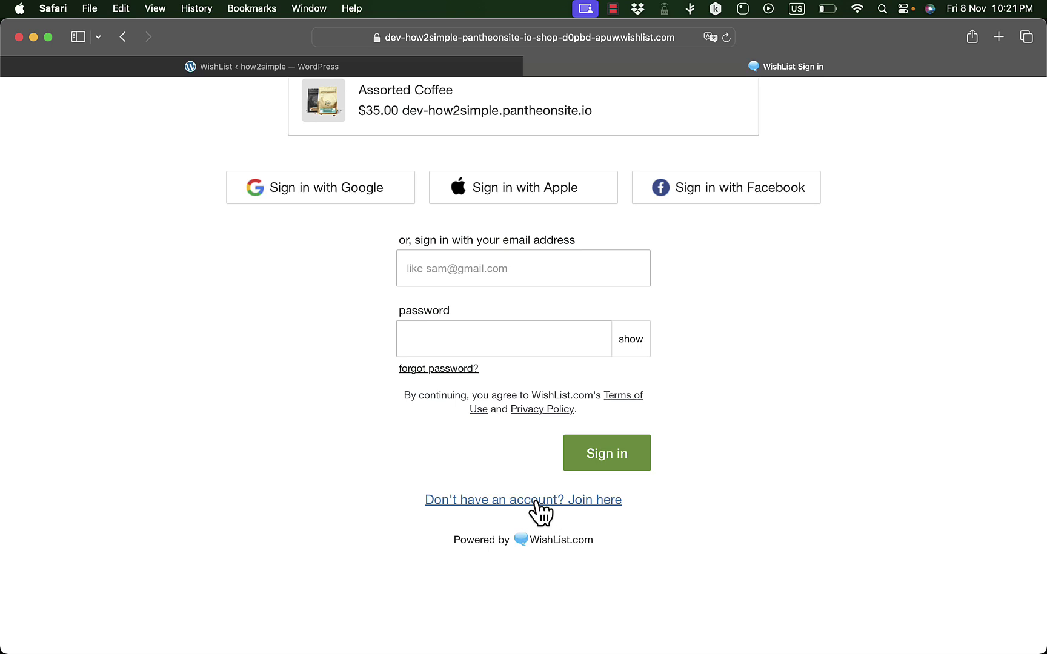
left_click(536, 503)
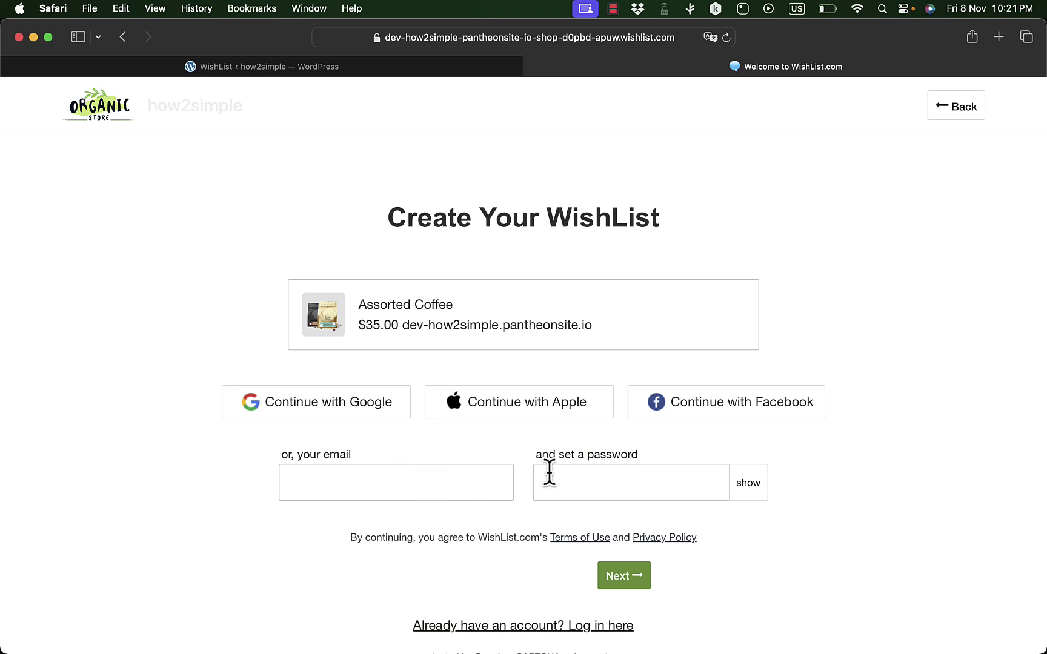
left_click(402, 478)
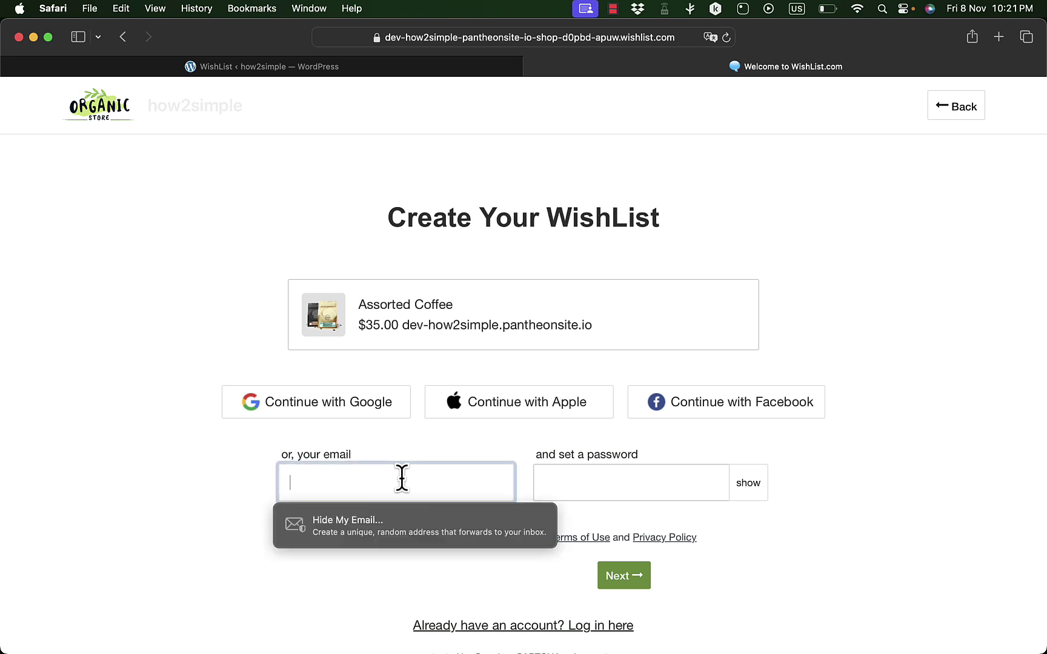
type("exam")
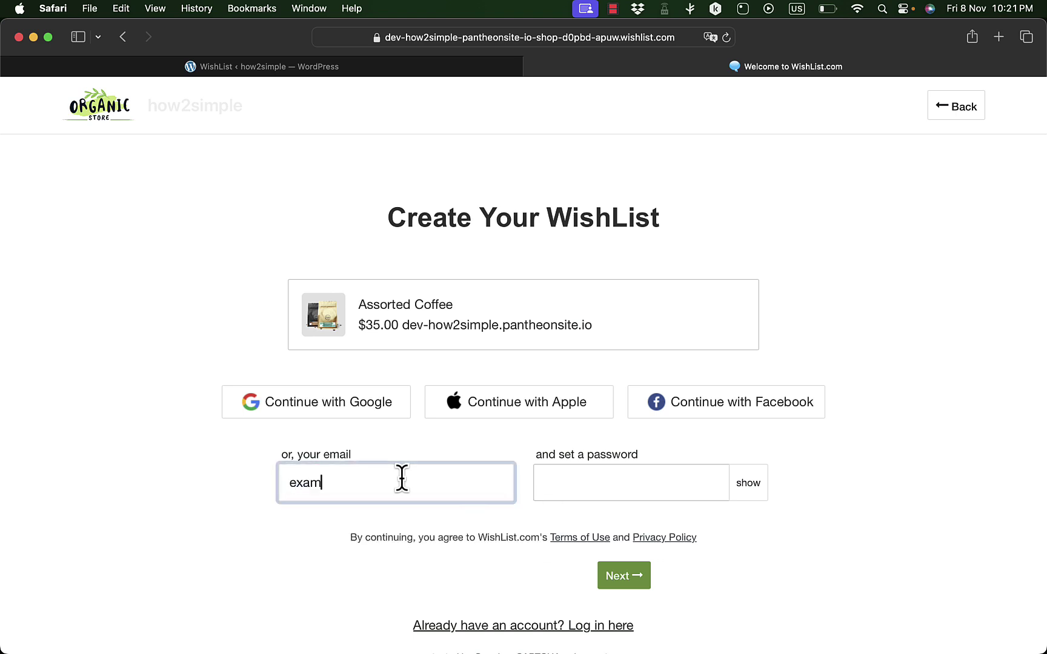
type("ple@google.com")
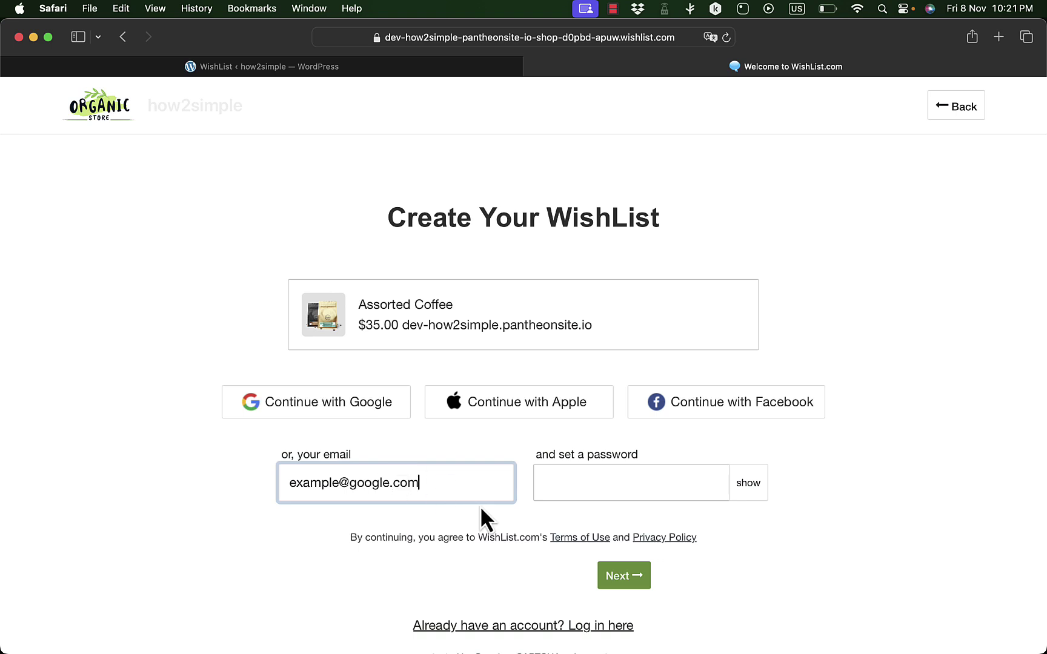
left_click(592, 476)
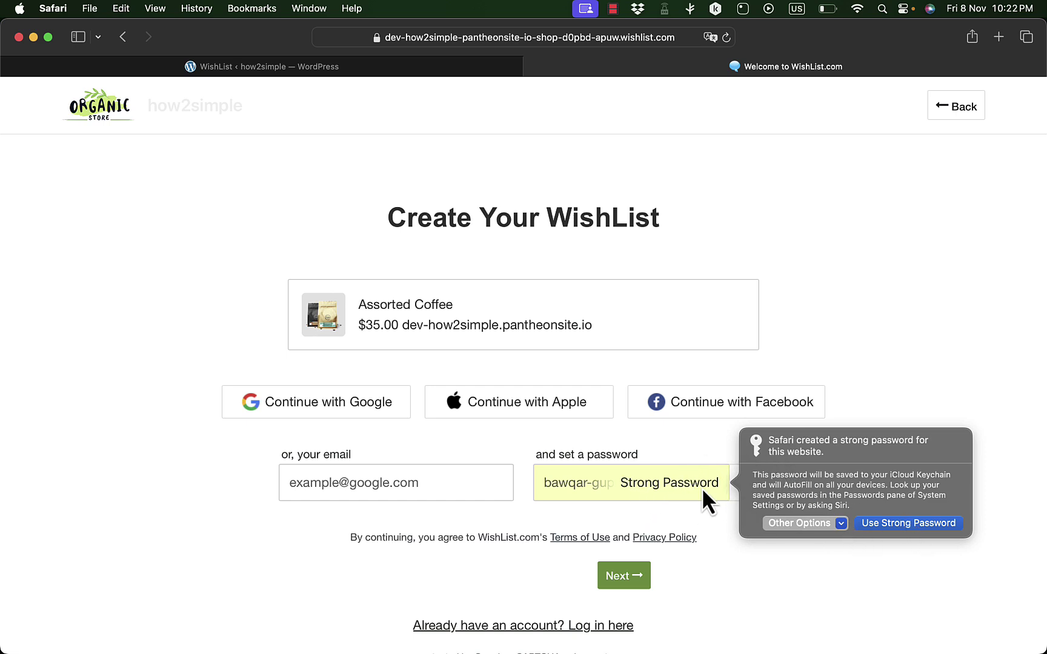
left_click(876, 524)
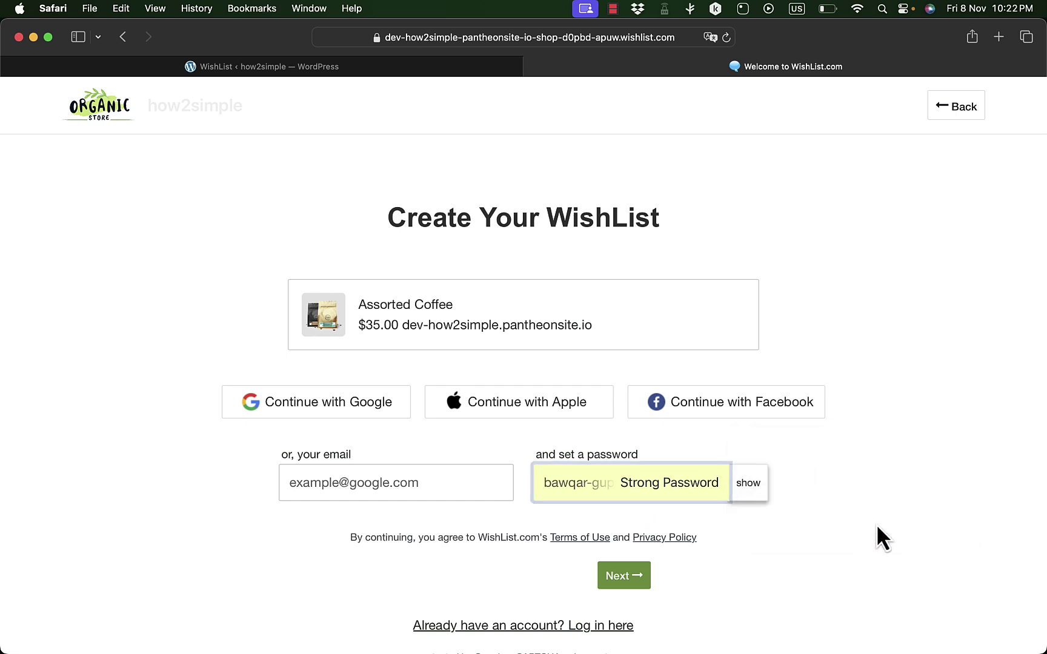
left_click(641, 569)
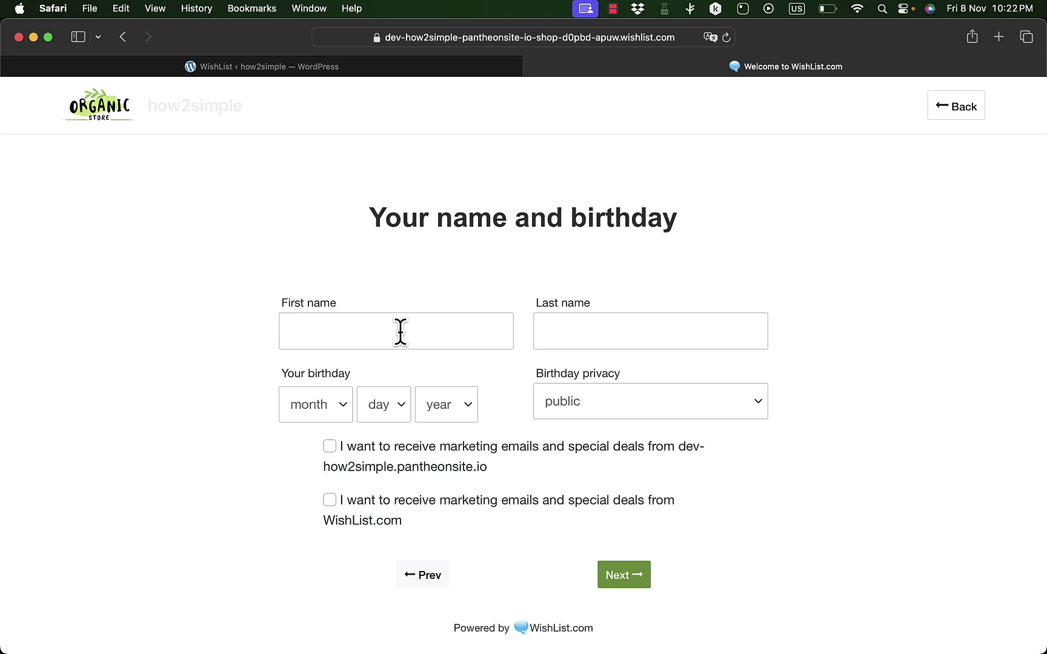
- Enter the user's first and last name on the sign-up form
left_click(401, 331)
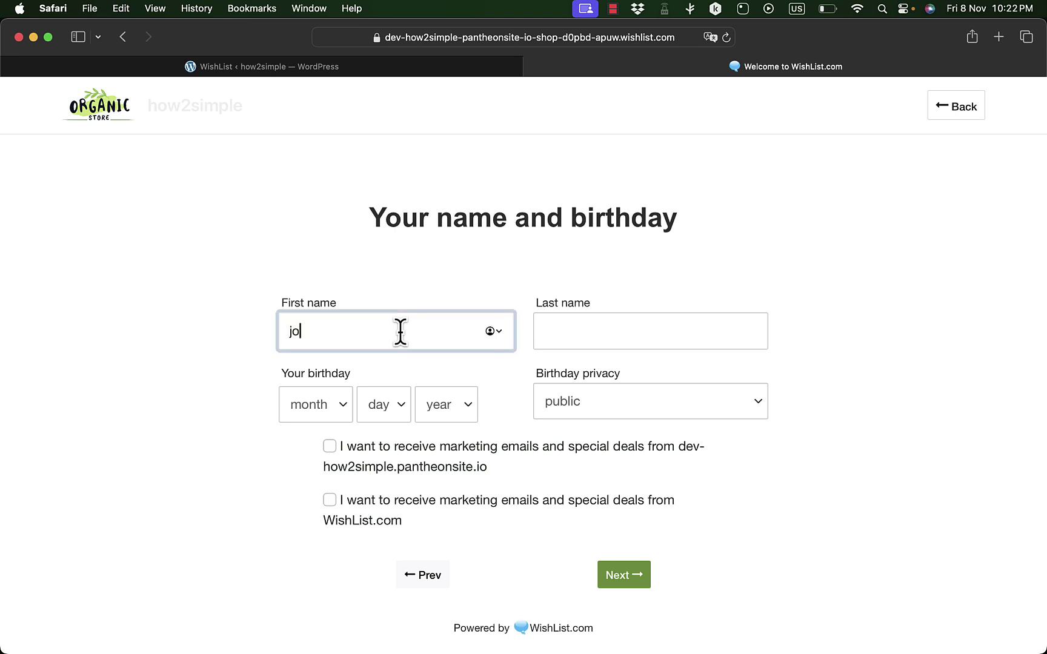
key("Tab")
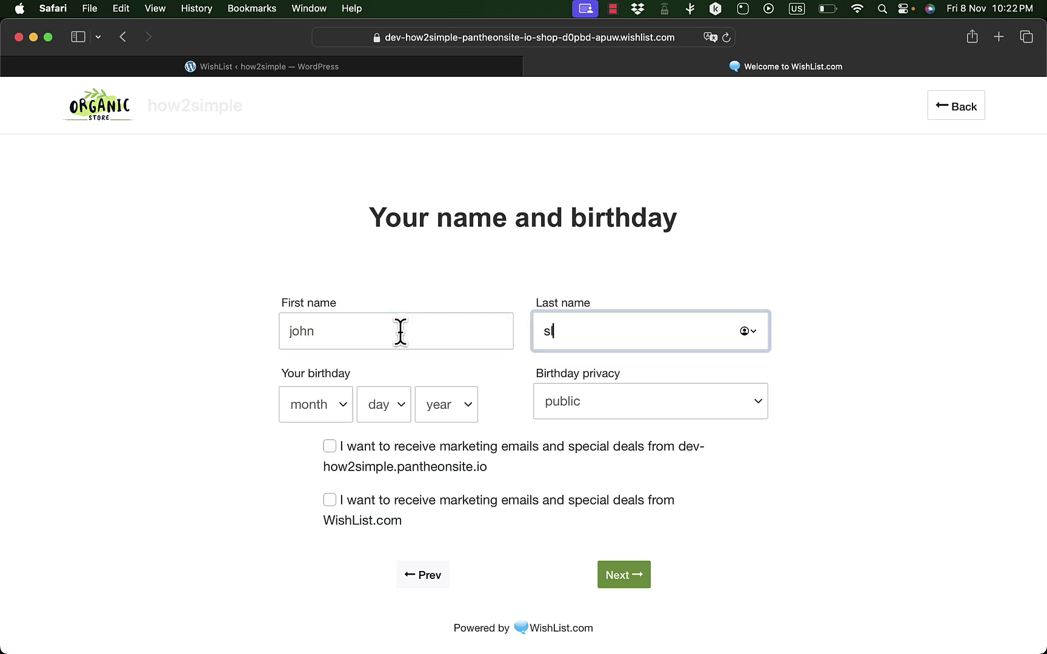
- Set the birthday to 8 / 8 / 1999 and opt in to both marketing emails
left_click(321, 403)
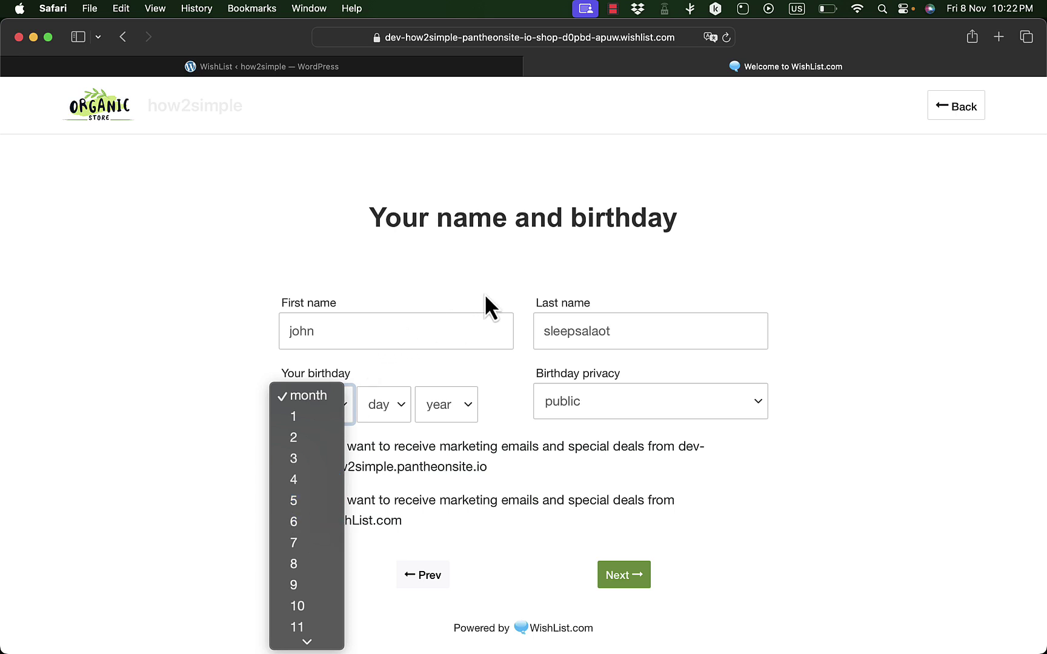
left_click(526, 354)
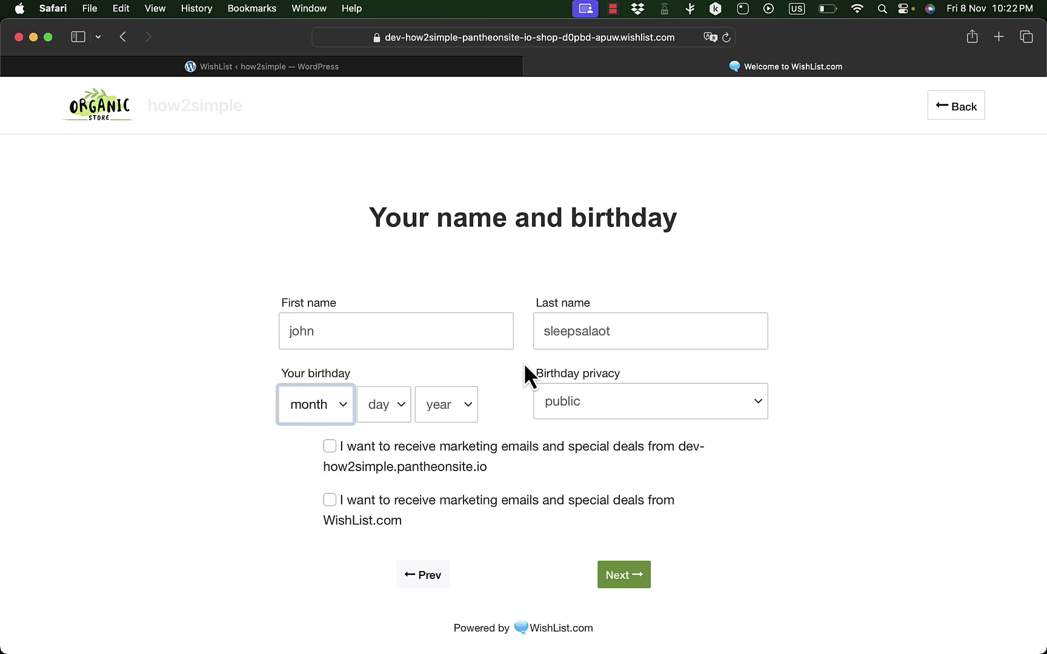
left_click(347, 402)
left_click(304, 561)
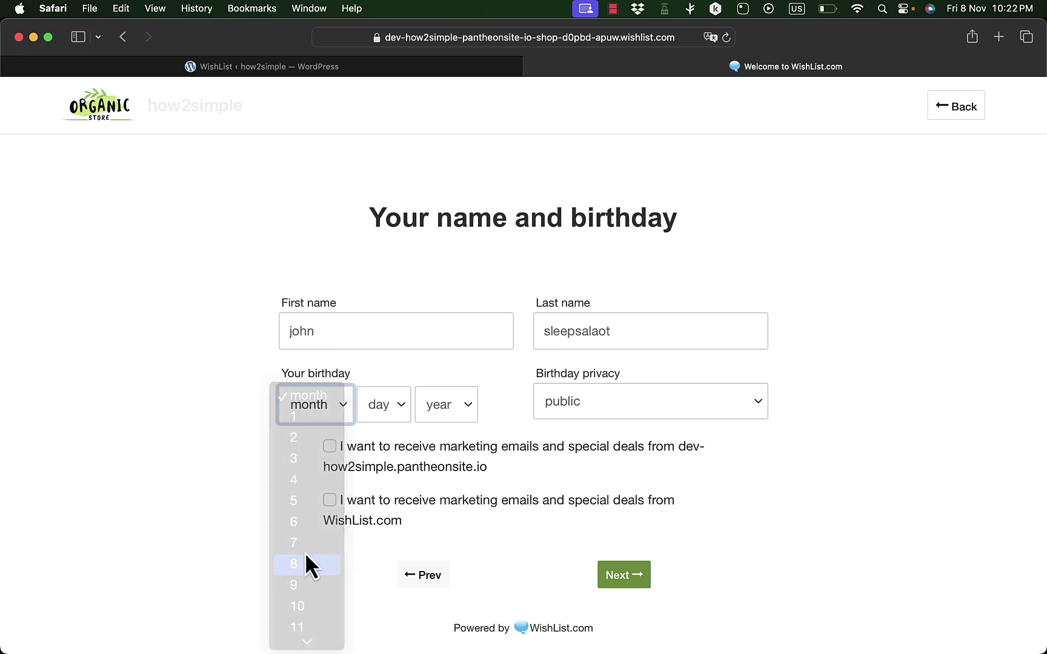
left_click(402, 404)
left_click(369, 562)
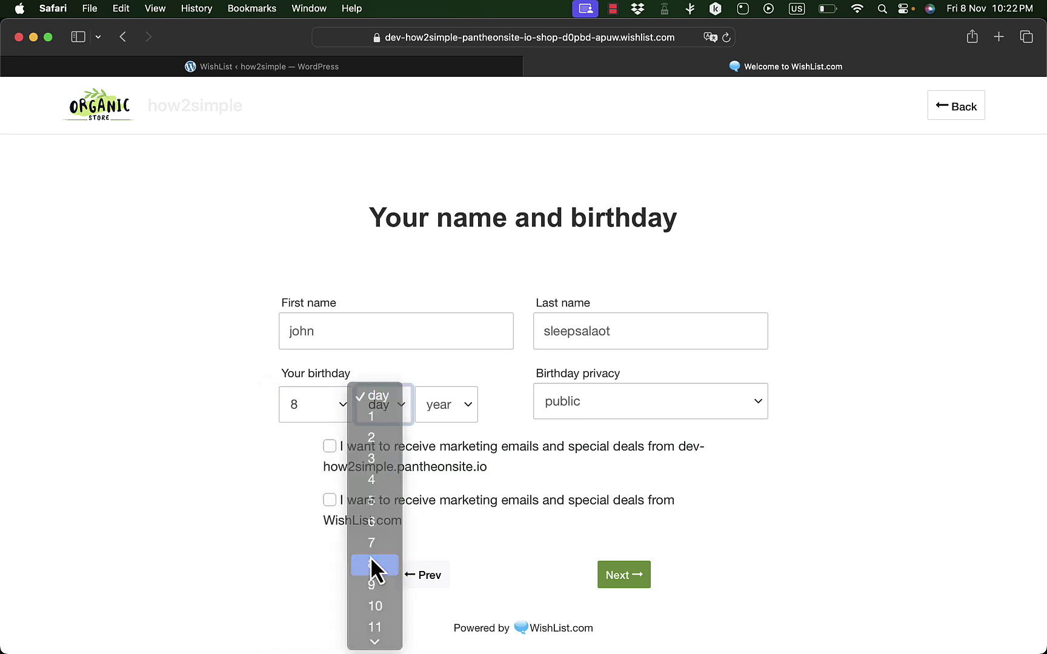
left_click(464, 404)
scroll(440, 592, "down", 10)
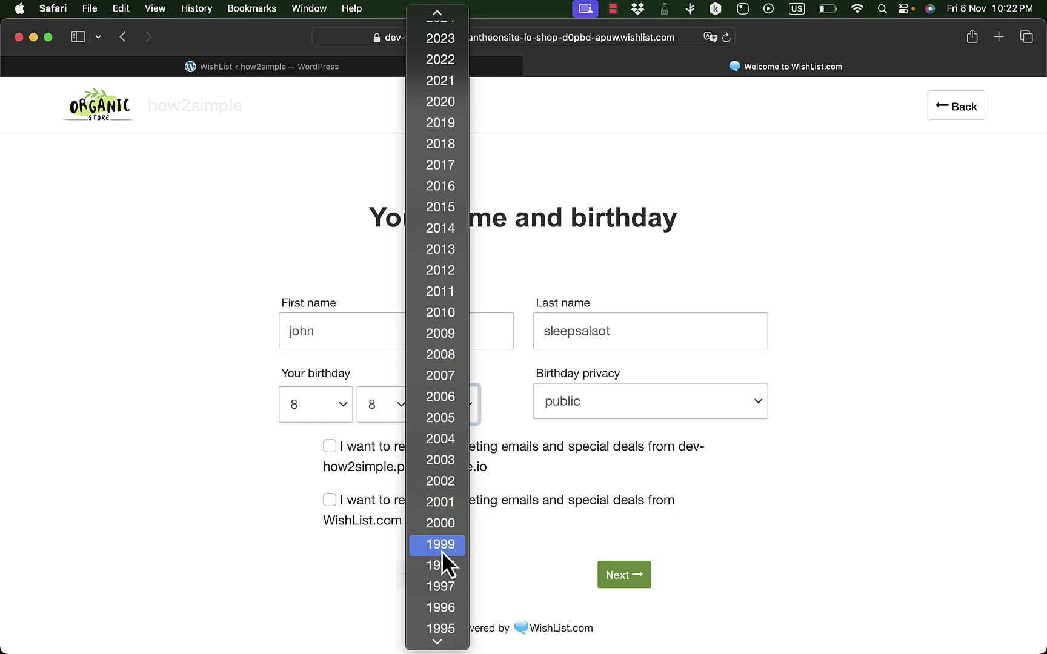
left_click(440, 544)
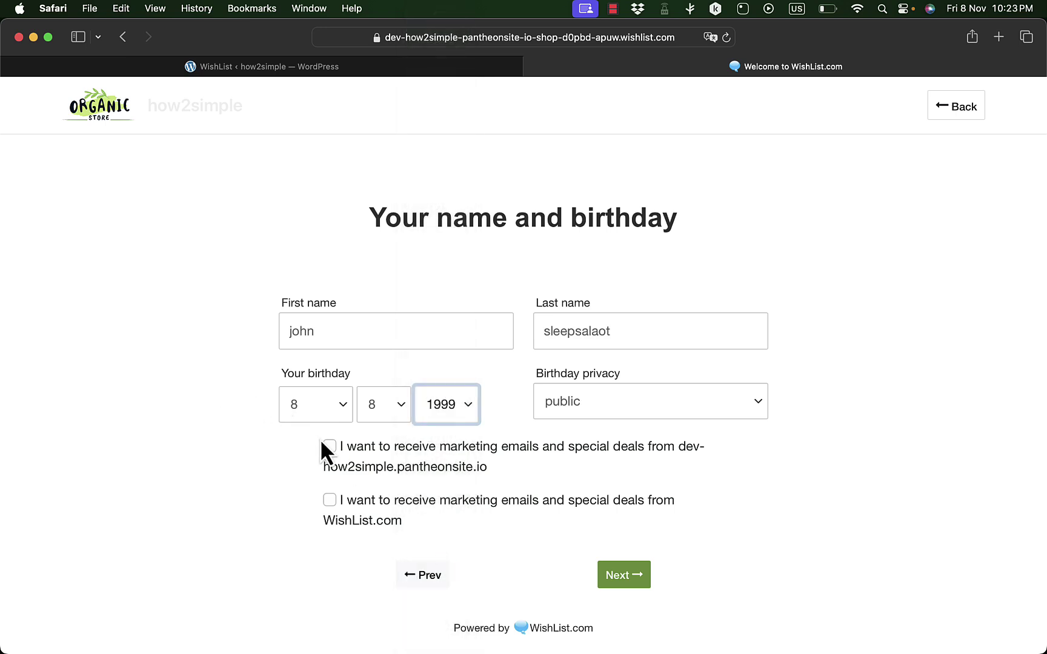
left_click(333, 450)
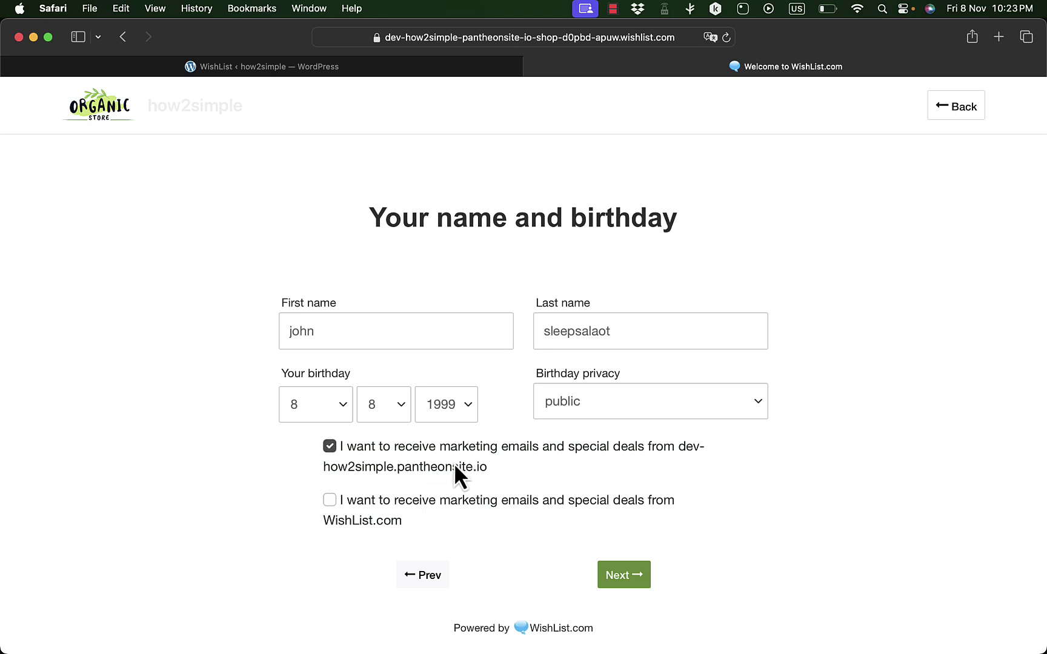
left_click(333, 498)
- Accept the first WishList as set up and keep Myself as the profile type
left_click(625, 576)
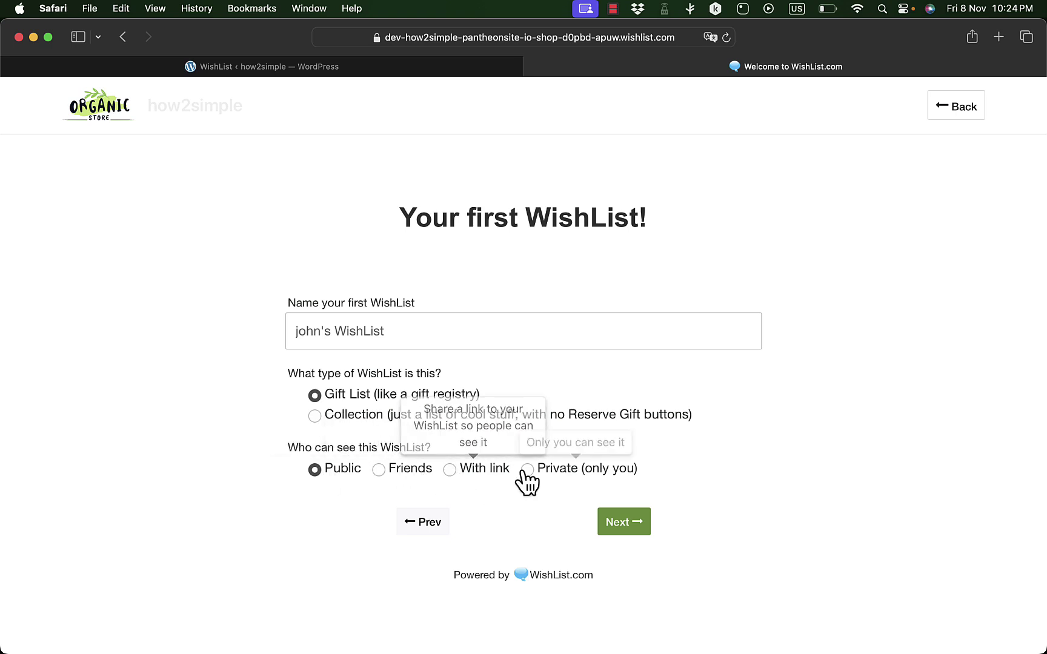
left_click(628, 529)
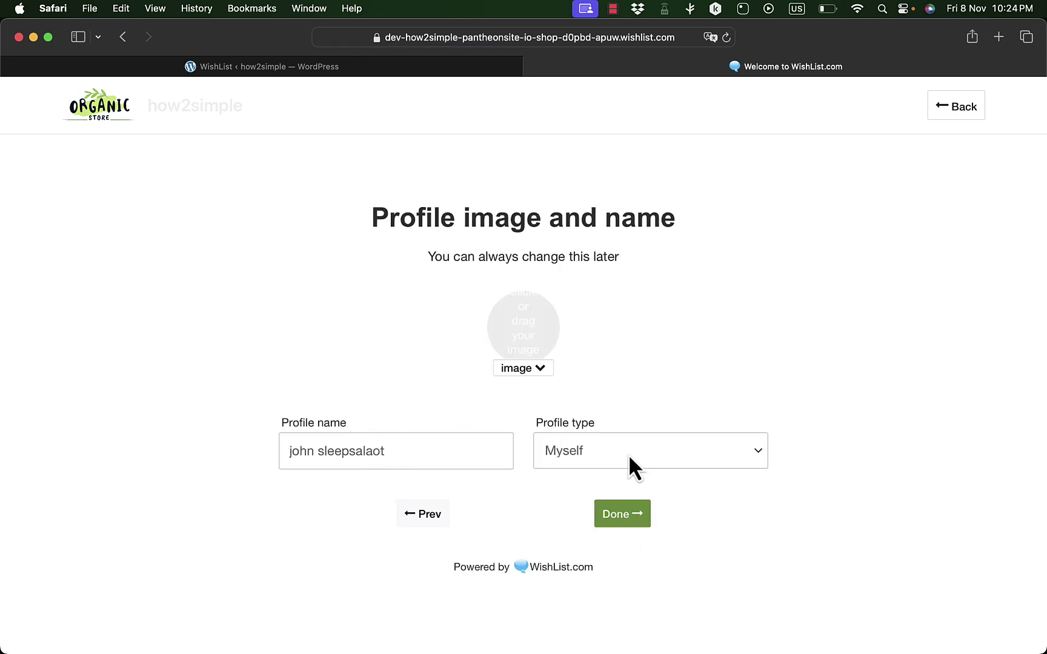
left_click(654, 455)
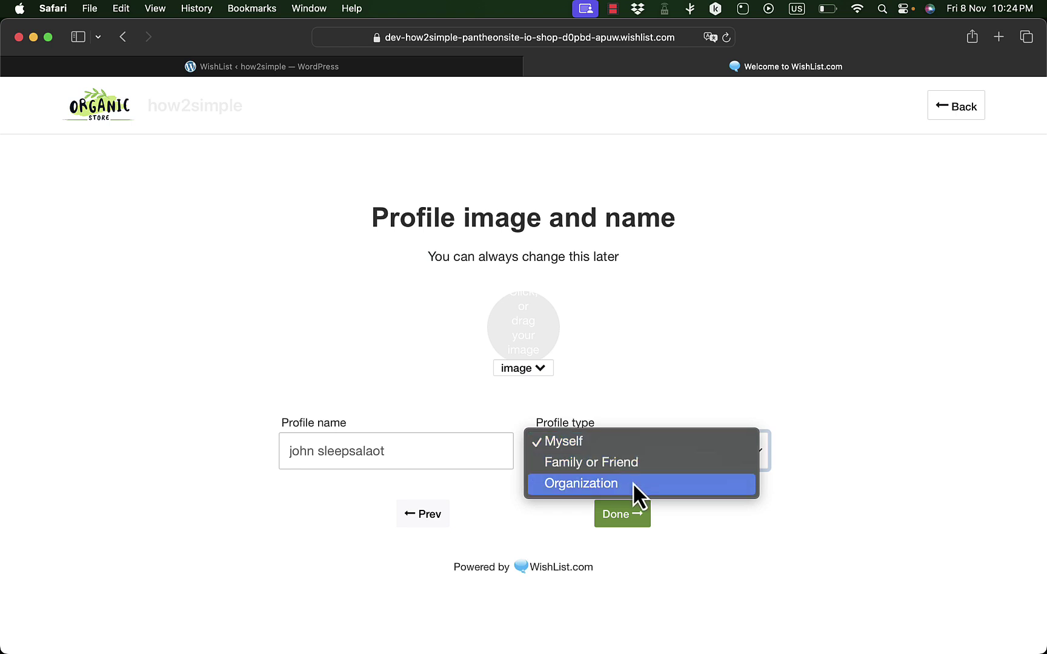
left_click(706, 336)
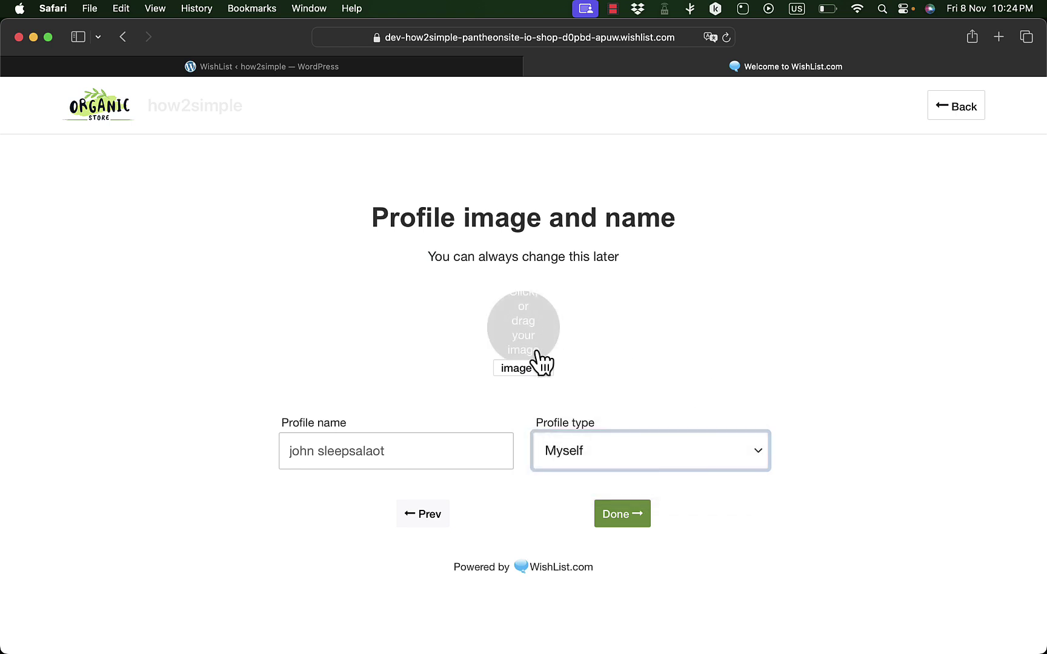
left_click(616, 514)
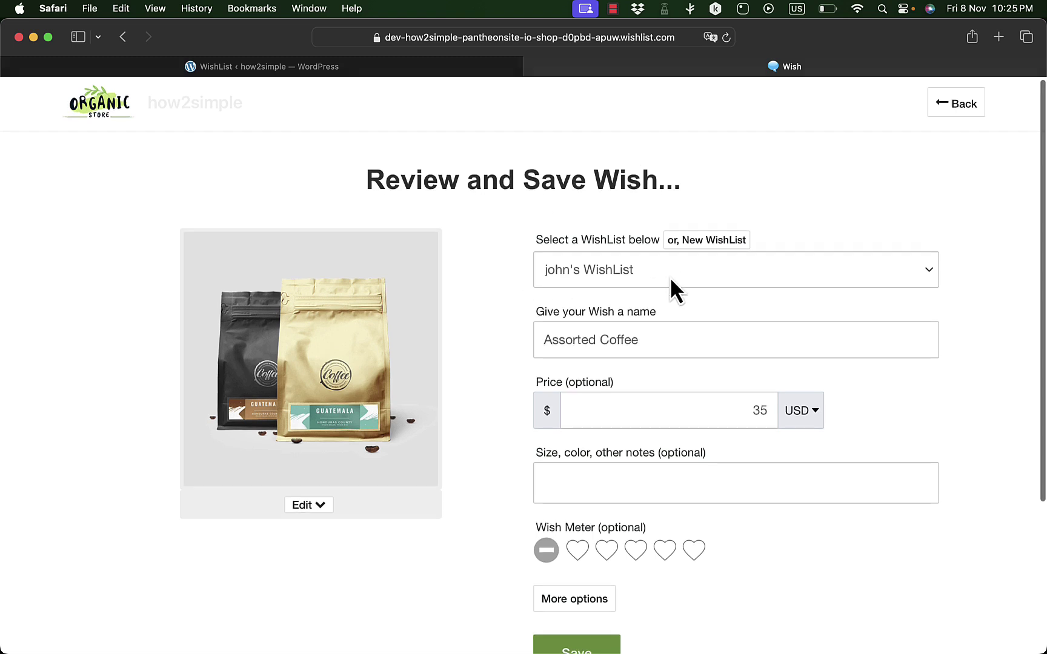
- Save Assorted Coffee to the existing WishList with a three-heart rating, then return to the store
scroll(670, 285, "down", 3)
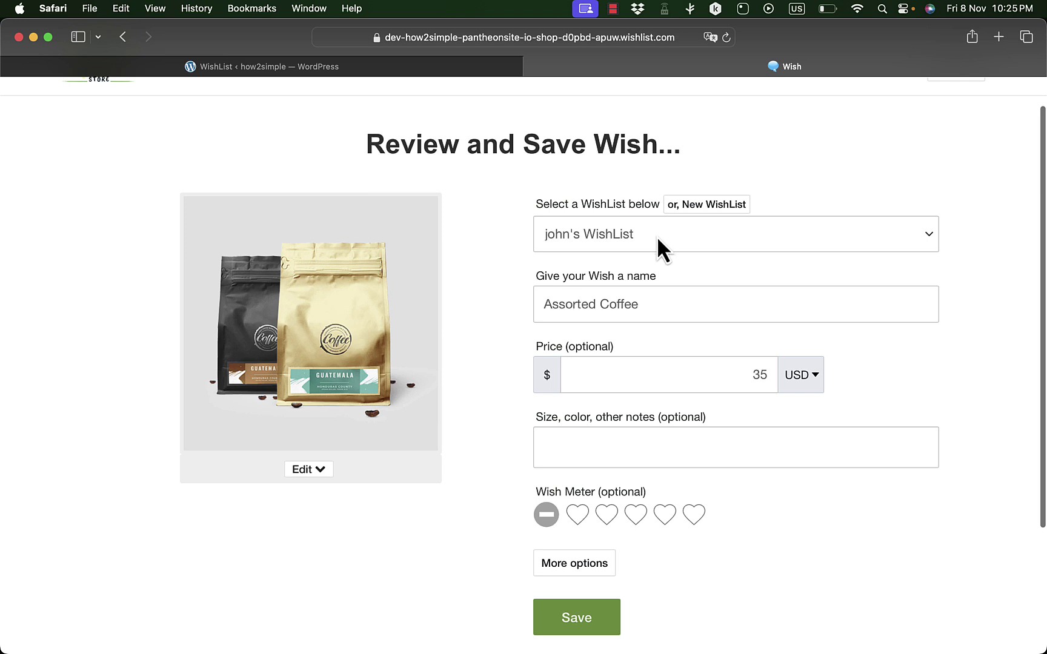
left_click(769, 235)
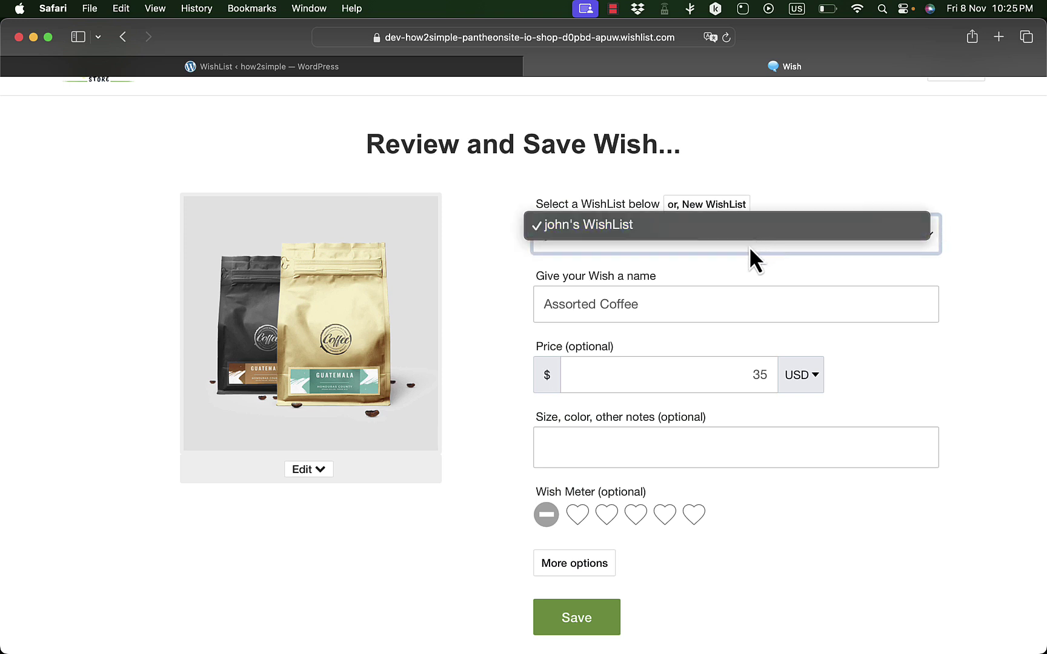
left_click(750, 246)
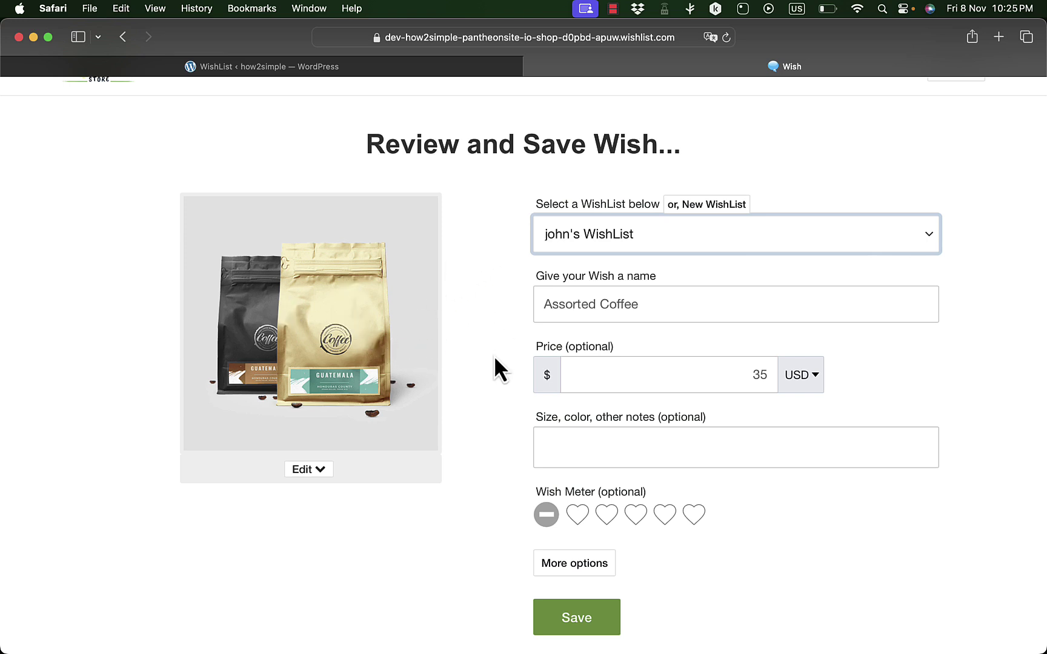
left_click(500, 474)
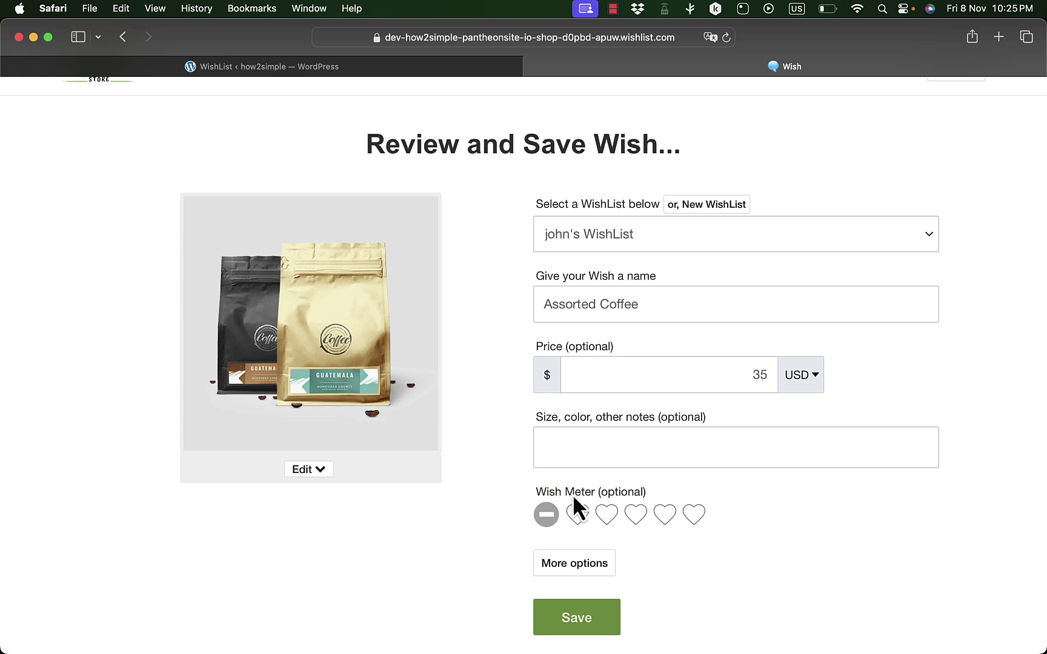
left_click(640, 523)
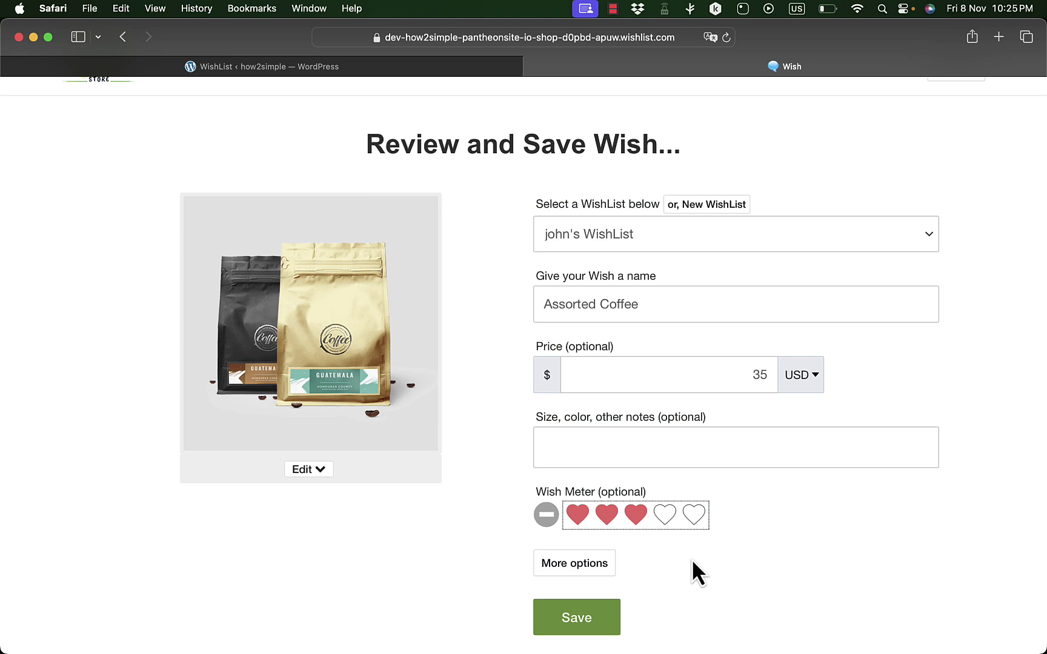
left_click(606, 570)
scroll(604, 565, "down", 6)
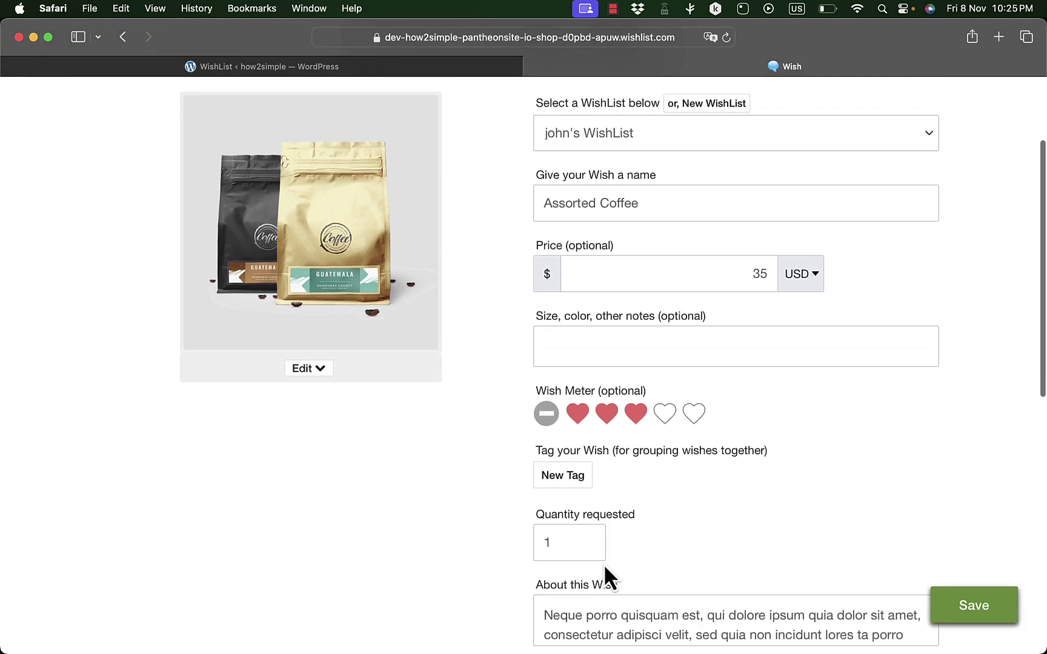
scroll(606, 388, "down", 5)
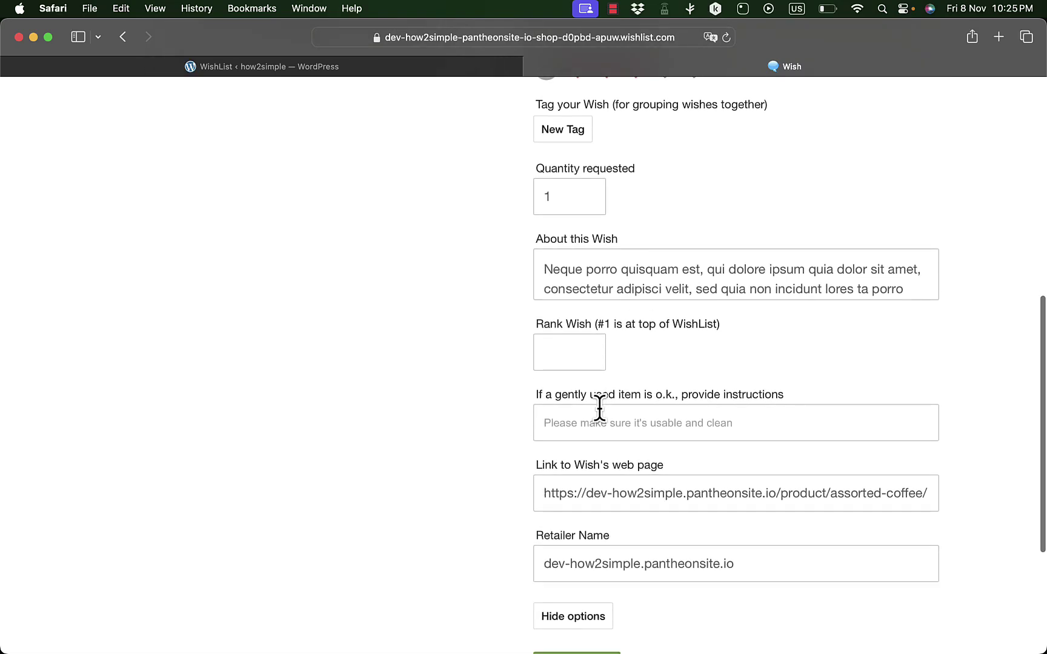
left_click(614, 443)
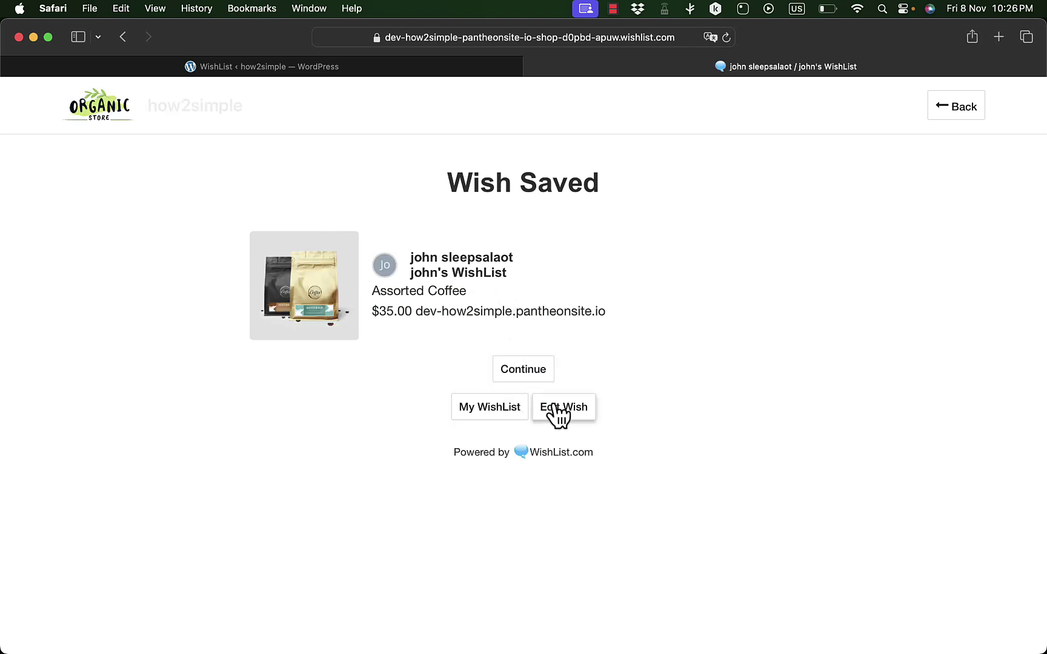
left_click(520, 368)
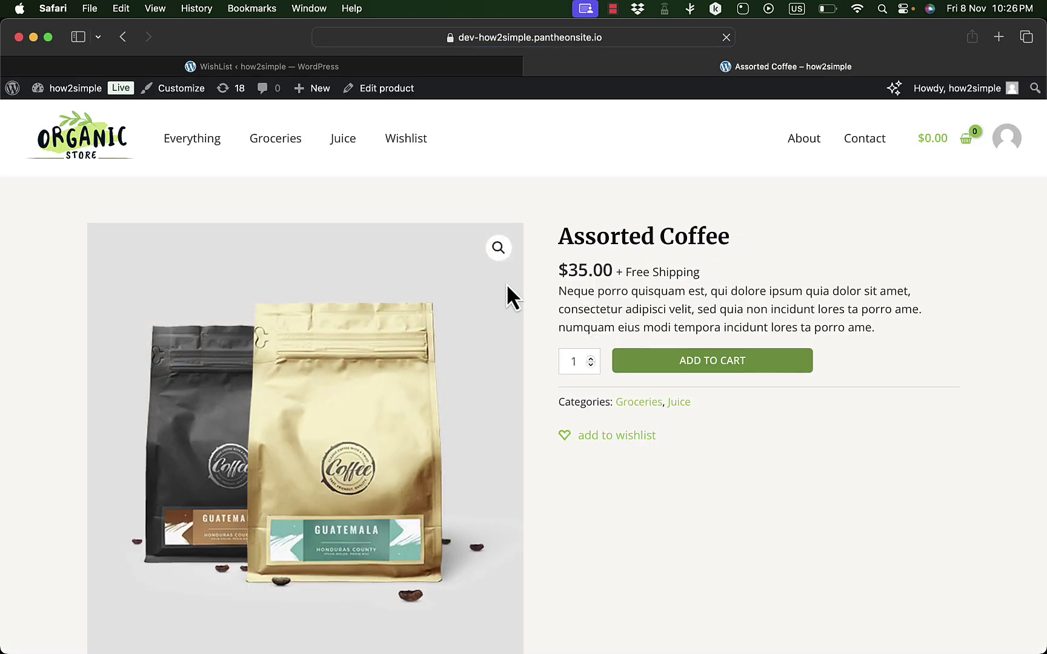
- Save Fresh Organic Honey from the Juice category as a five-heart wish
left_click(345, 143)
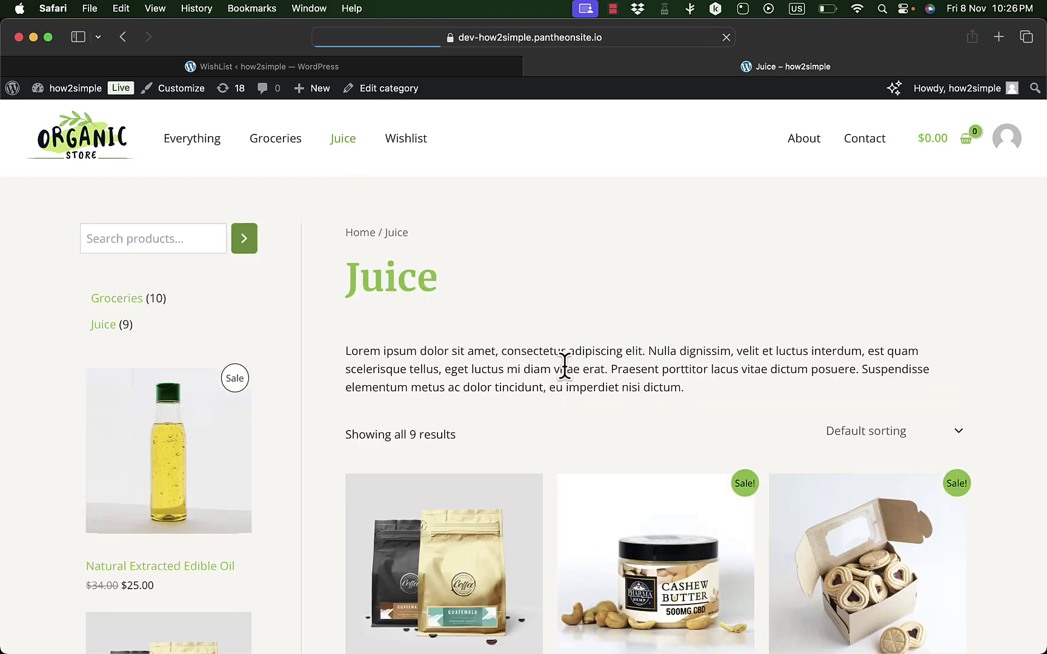
scroll(565, 366, "down", 10)
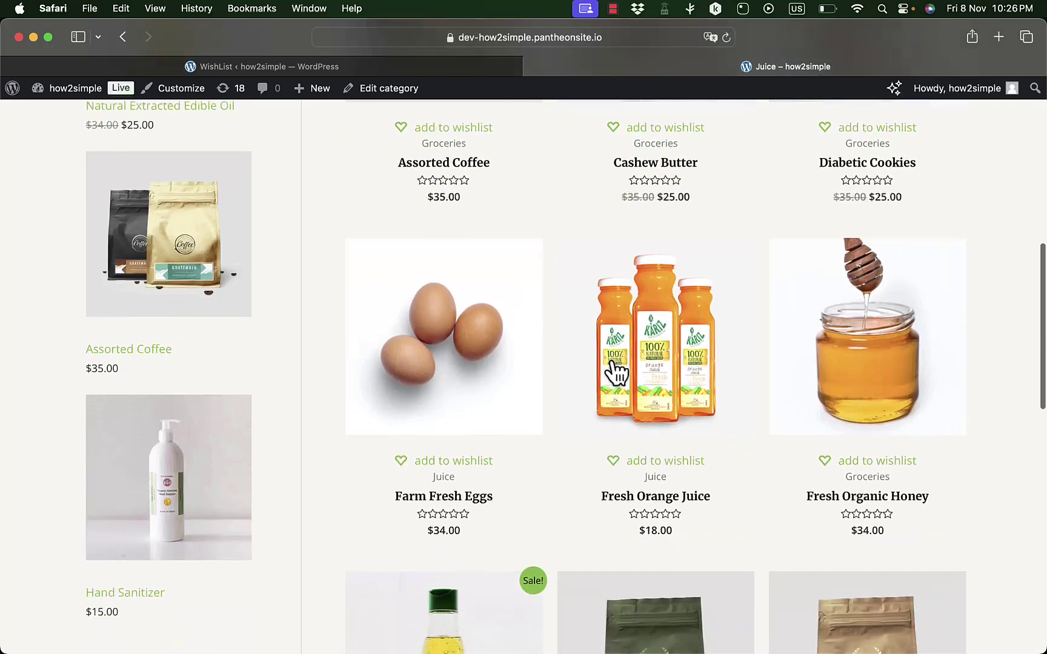
left_click(865, 463)
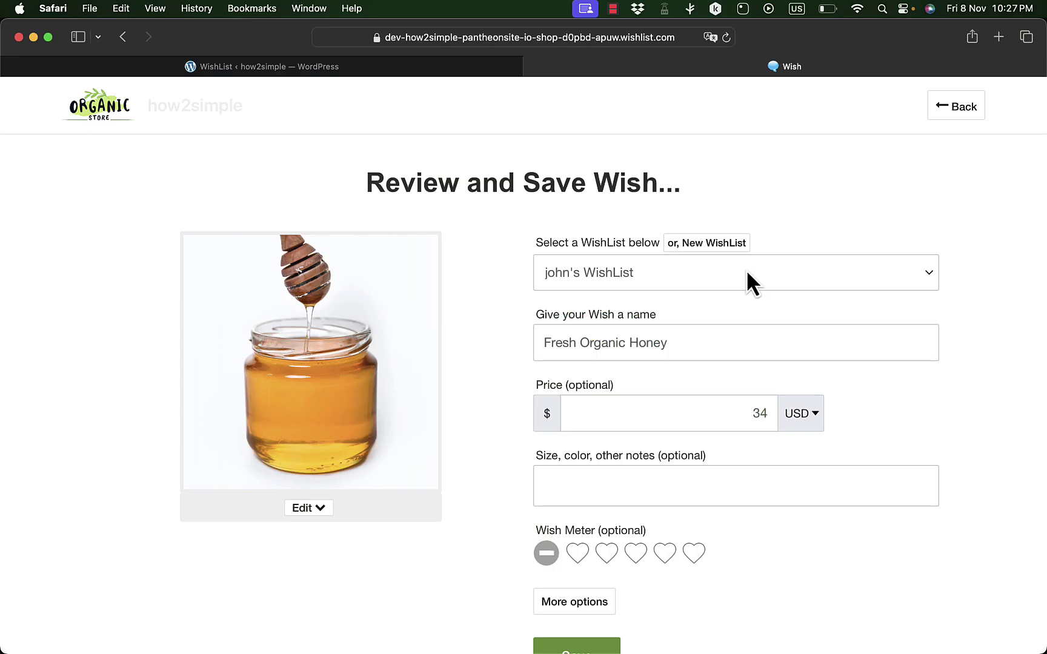
scroll(684, 278, "down", 4)
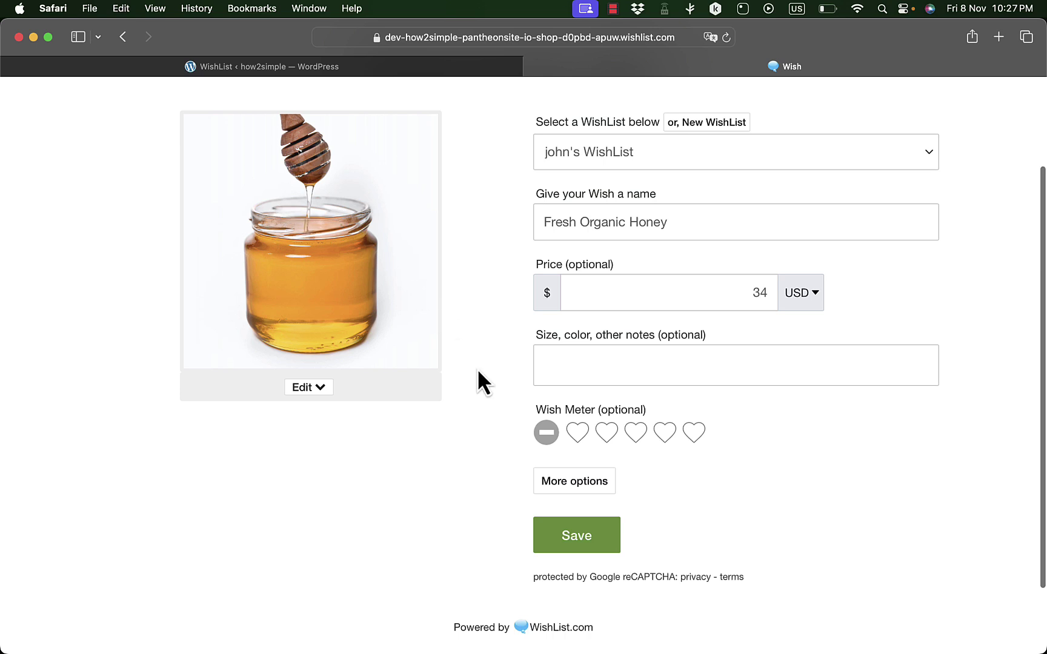
left_click(696, 438)
left_click(588, 541)
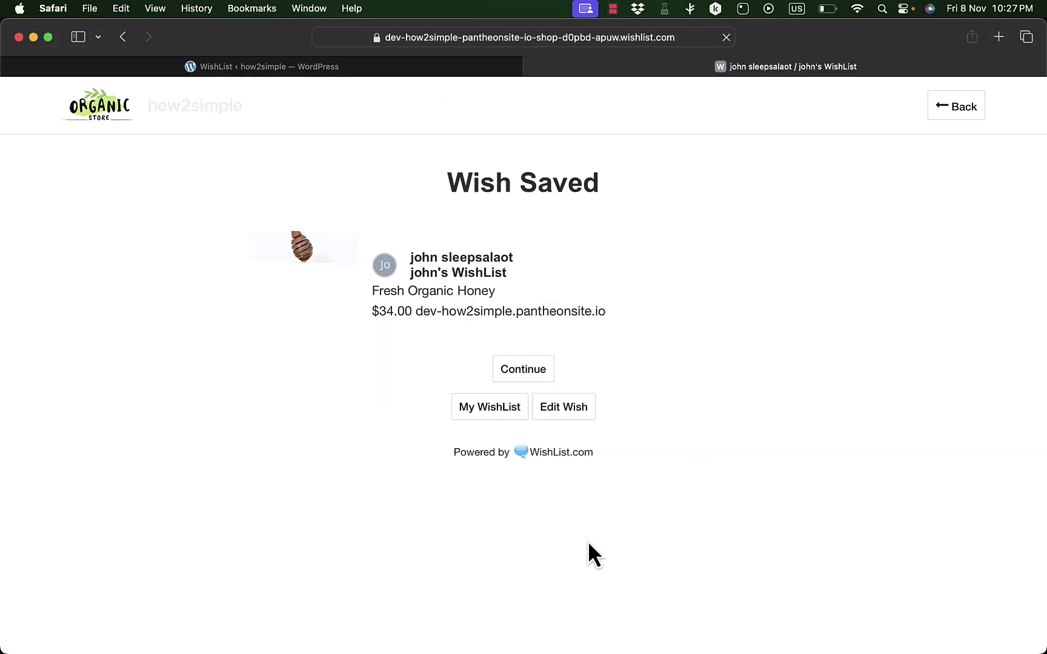
left_click(522, 369)
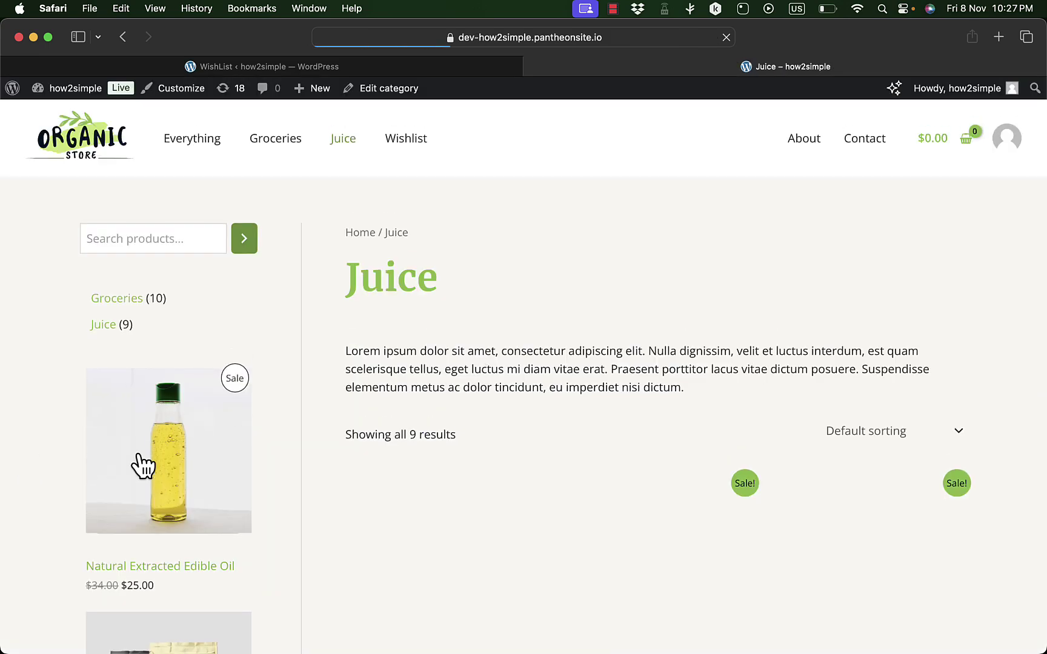
- Save Natural Extracted Edible Oil ($25.00) as a wish too
left_click(178, 452)
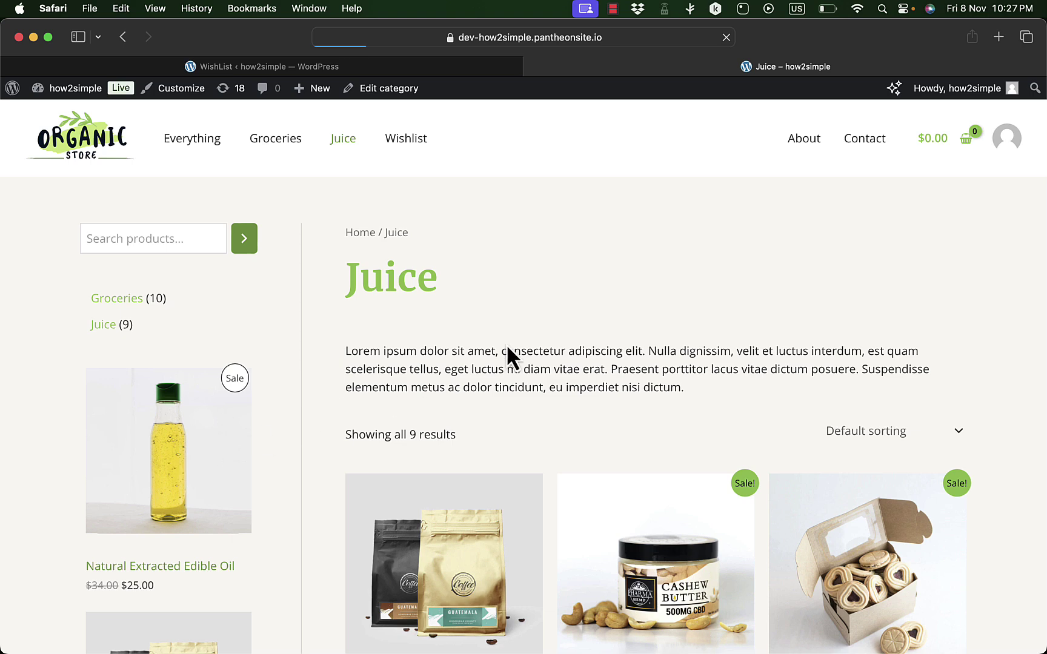
left_click(624, 446)
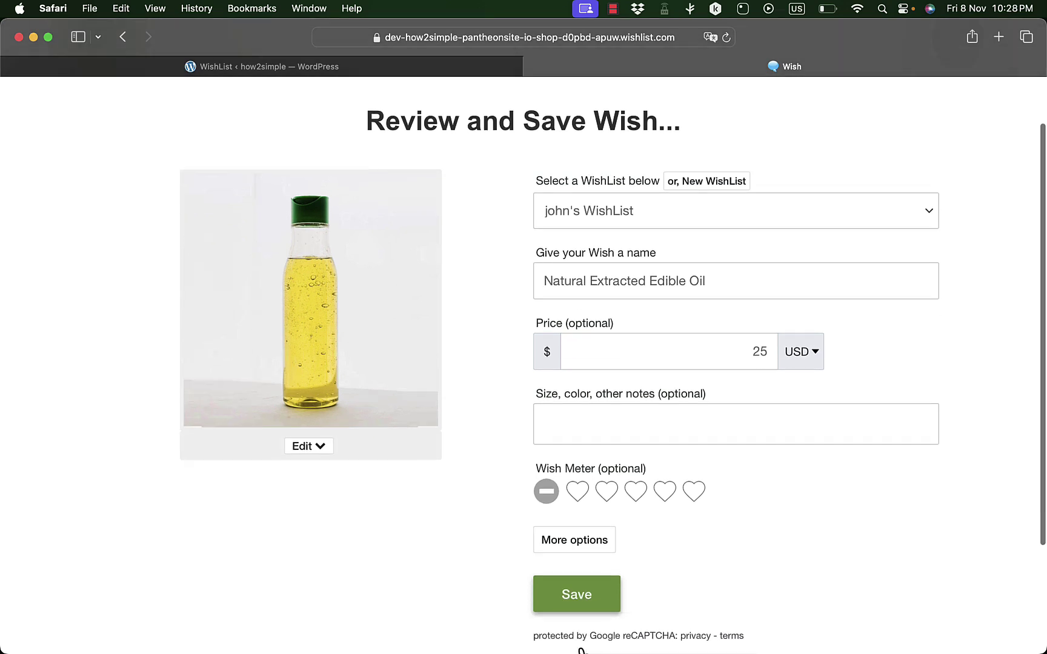
scroll(587, 584, "down", 3)
left_click(587, 577)
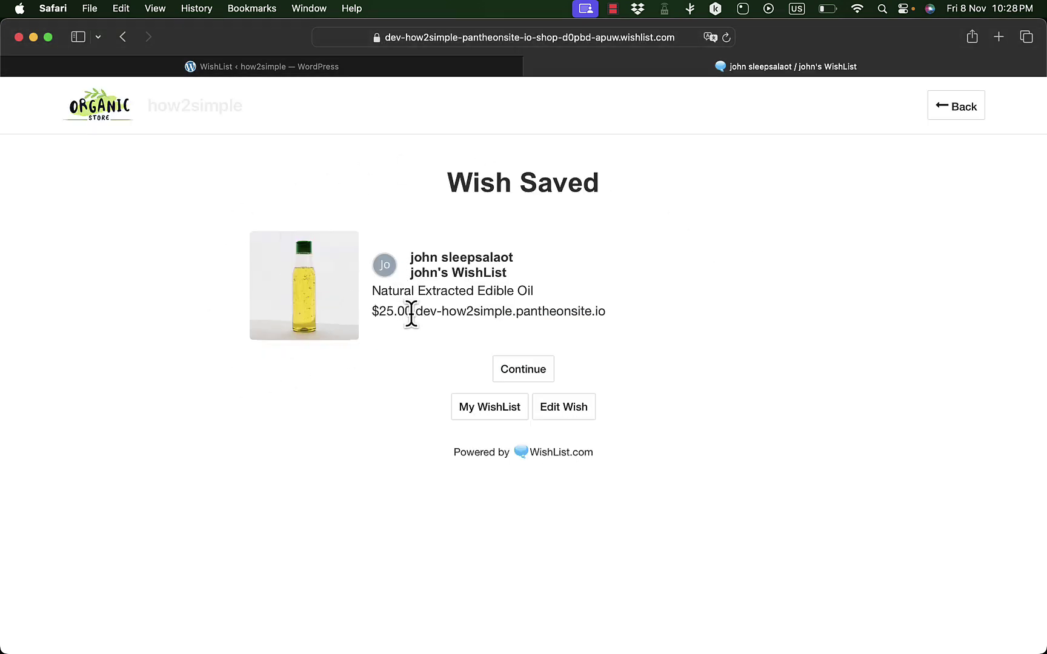
- Open the full WishList, drag Fresh Organic Honey to the front, and show the Edit options
left_click(505, 414)
scroll(517, 426, "down", 5)
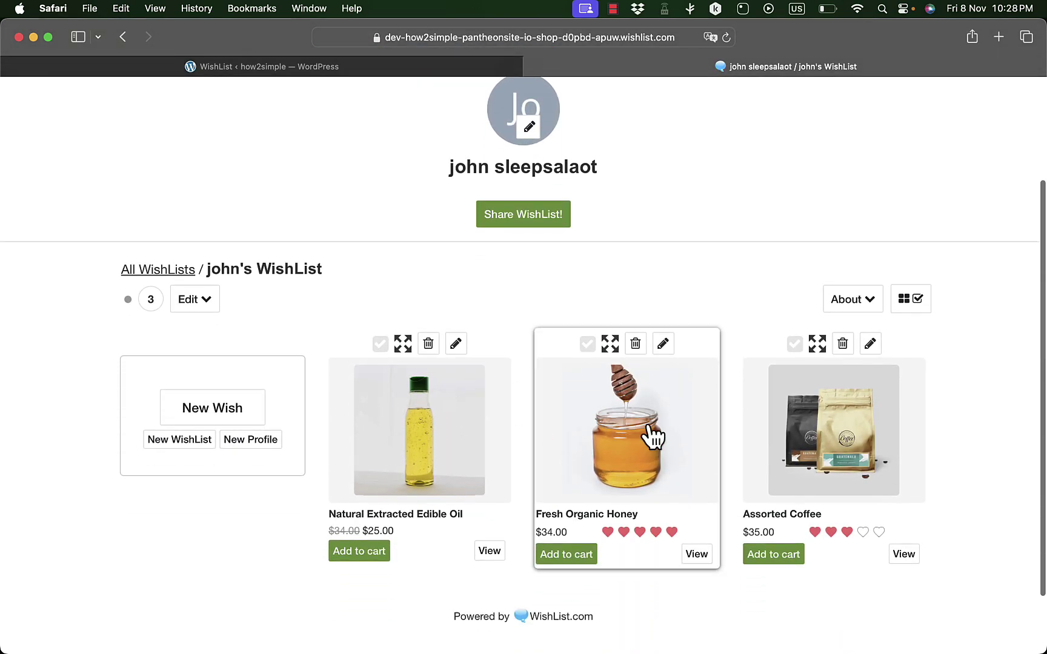
left_click_drag(653, 436, 423, 425)
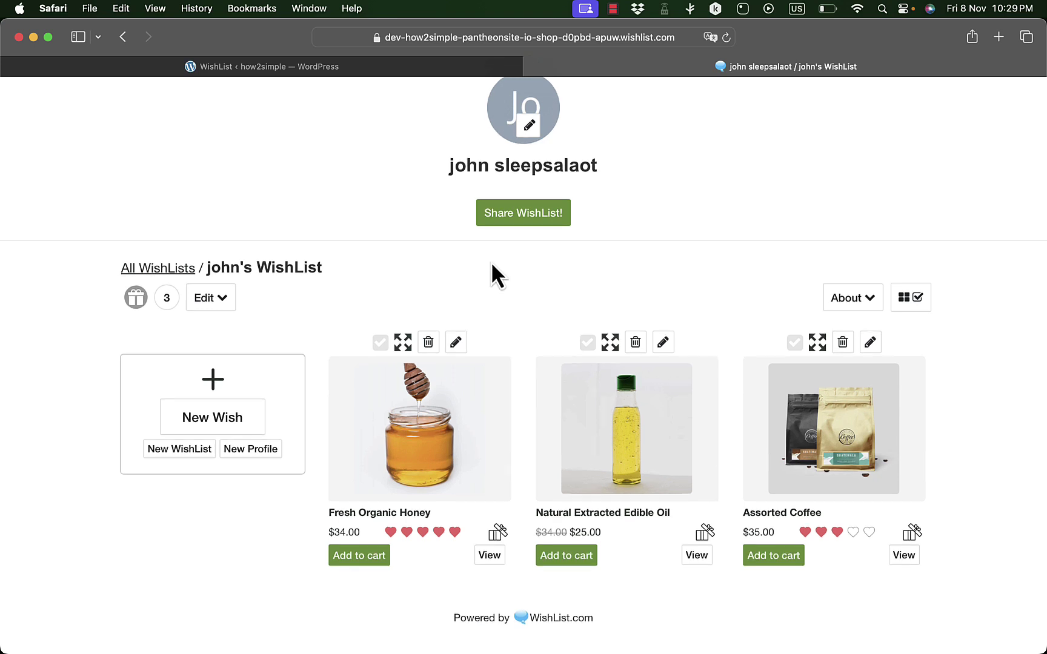
scroll(188, 303, "down", 3)
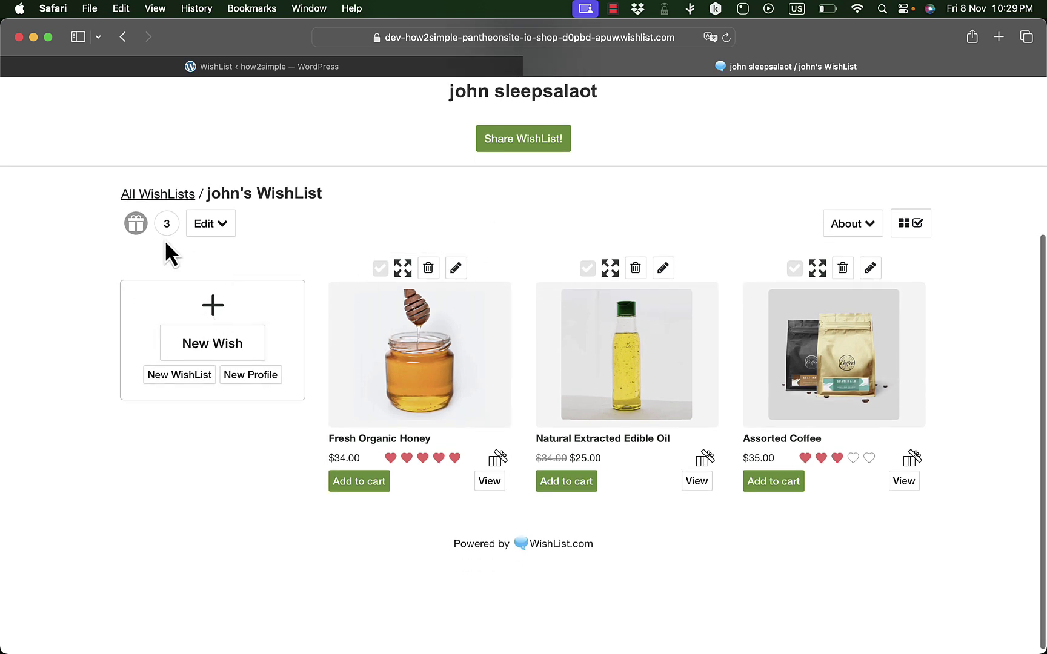
left_click(228, 231)
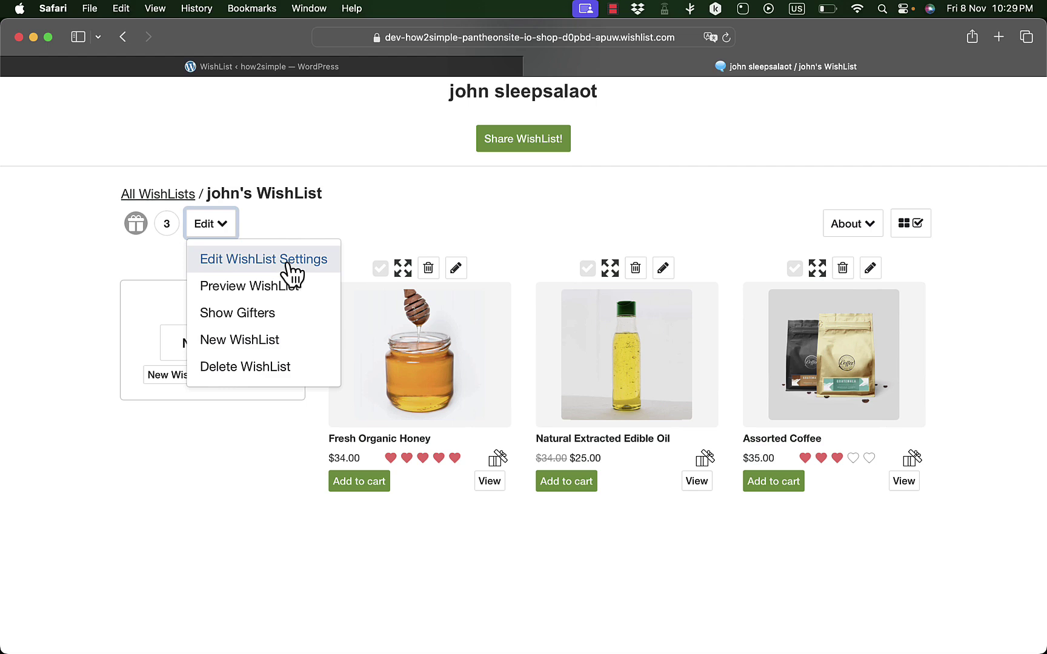
- Open the WishList settings and enter the delivery street address and city
left_click(291, 267)
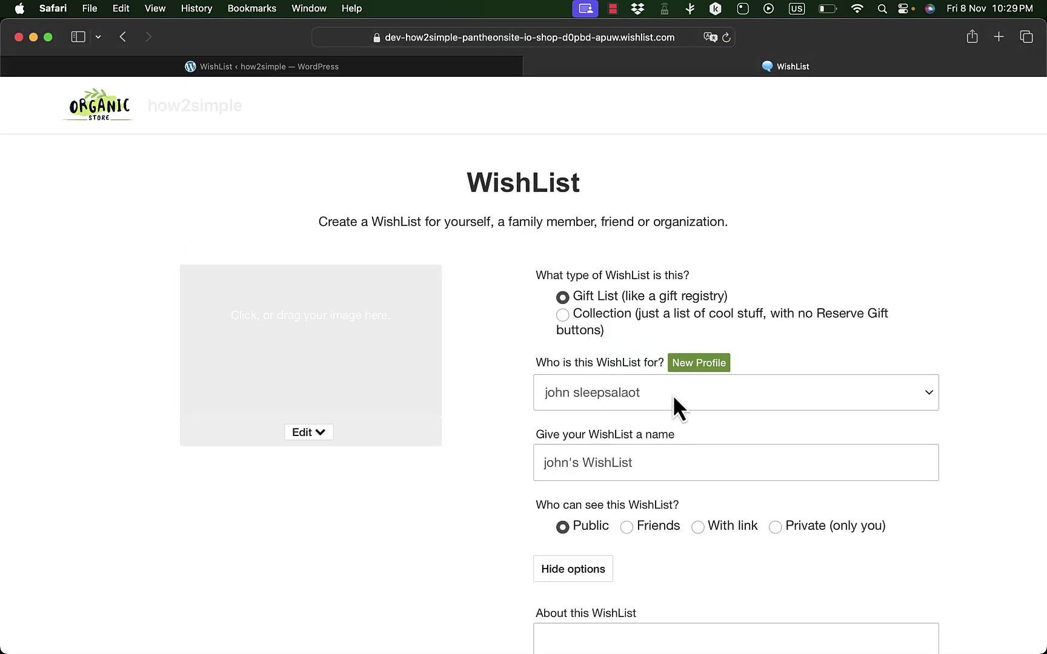
scroll(641, 428, "down", 5)
scroll(626, 436, "down", 2)
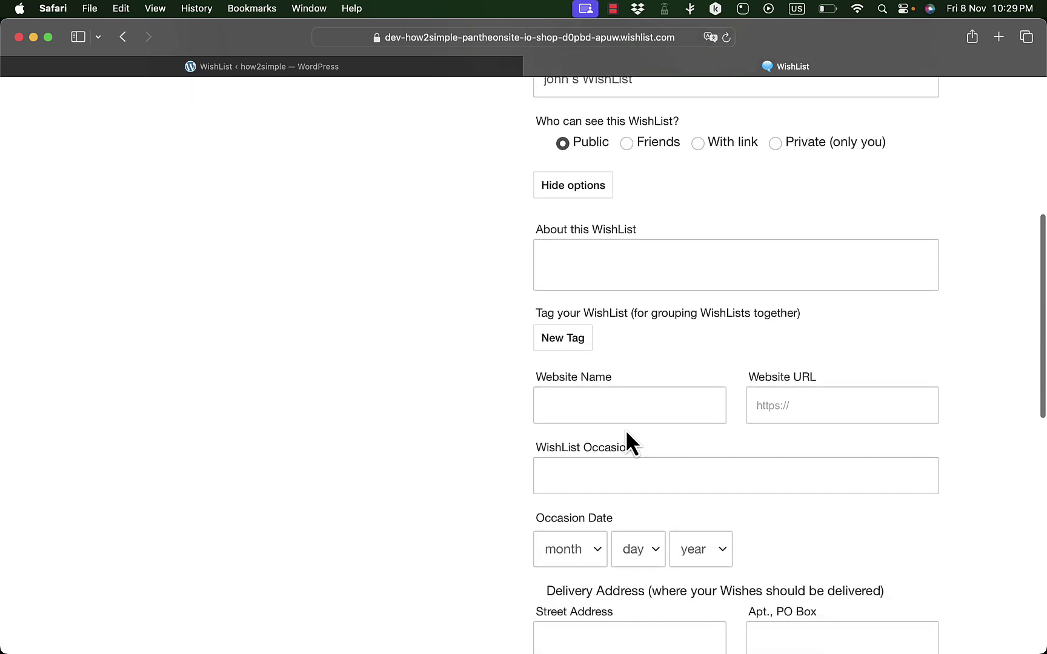
scroll(625, 430, "down", 1)
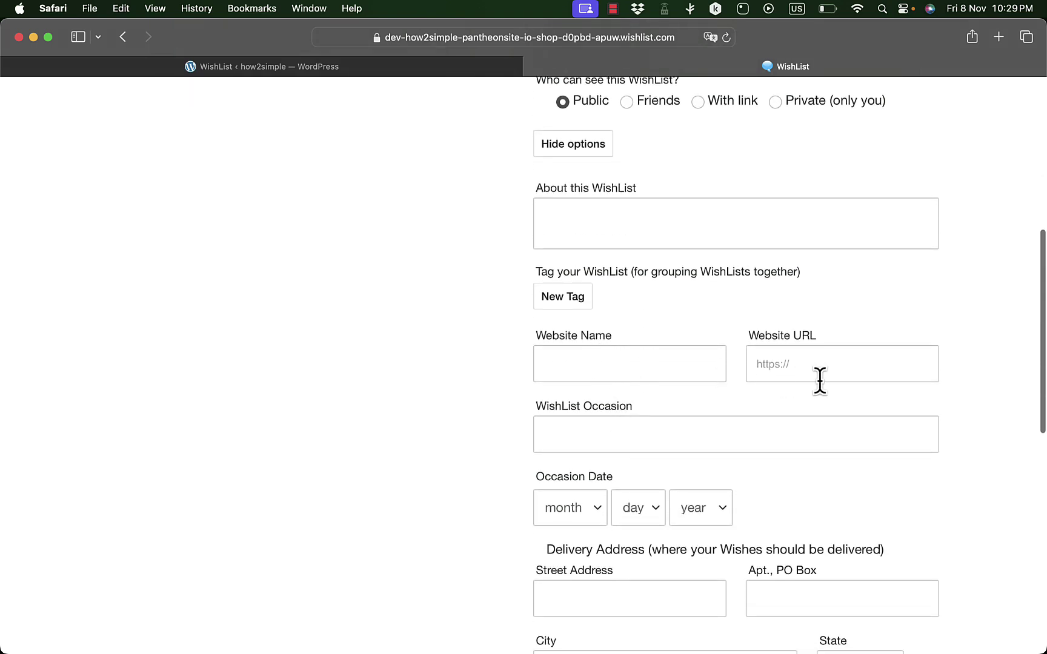
scroll(709, 381, "down", 6)
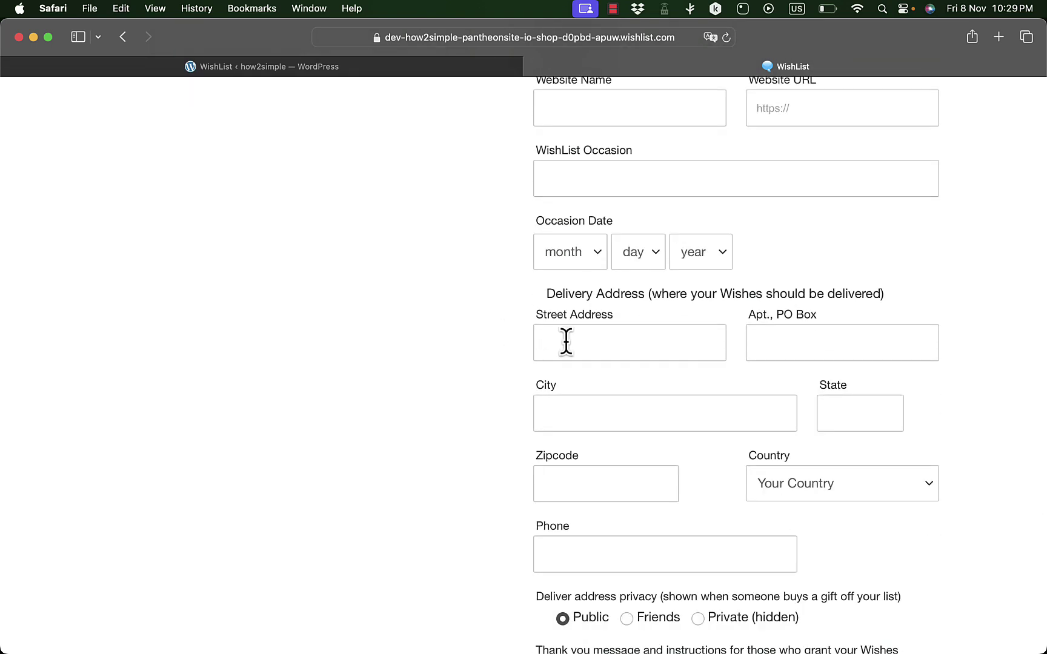
left_click(631, 343)
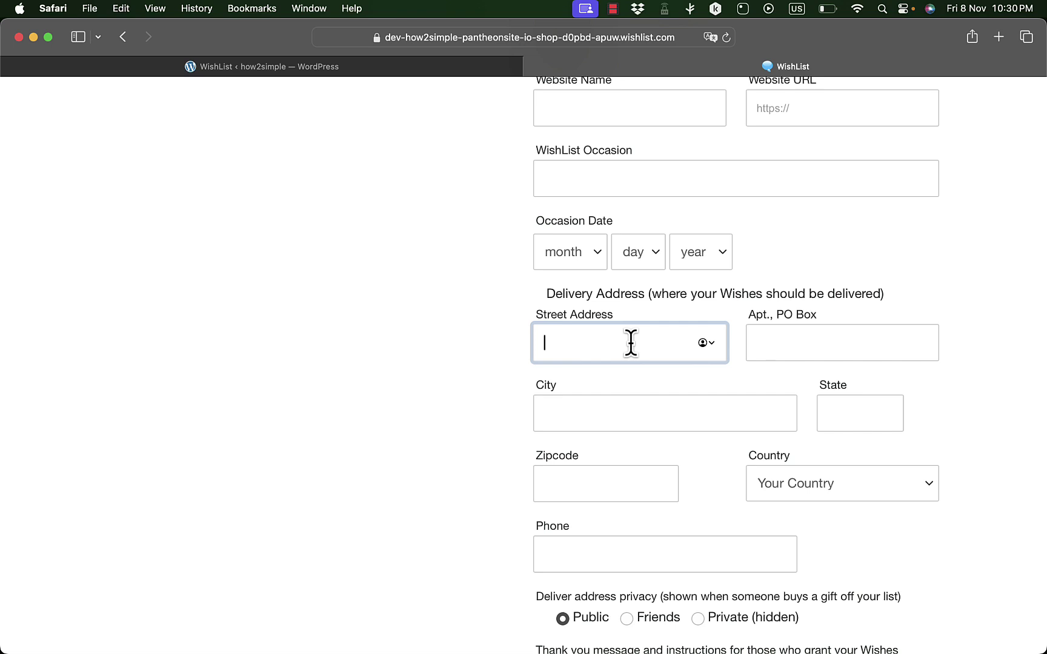
type("123 street")
left_click(667, 414)
type("n")
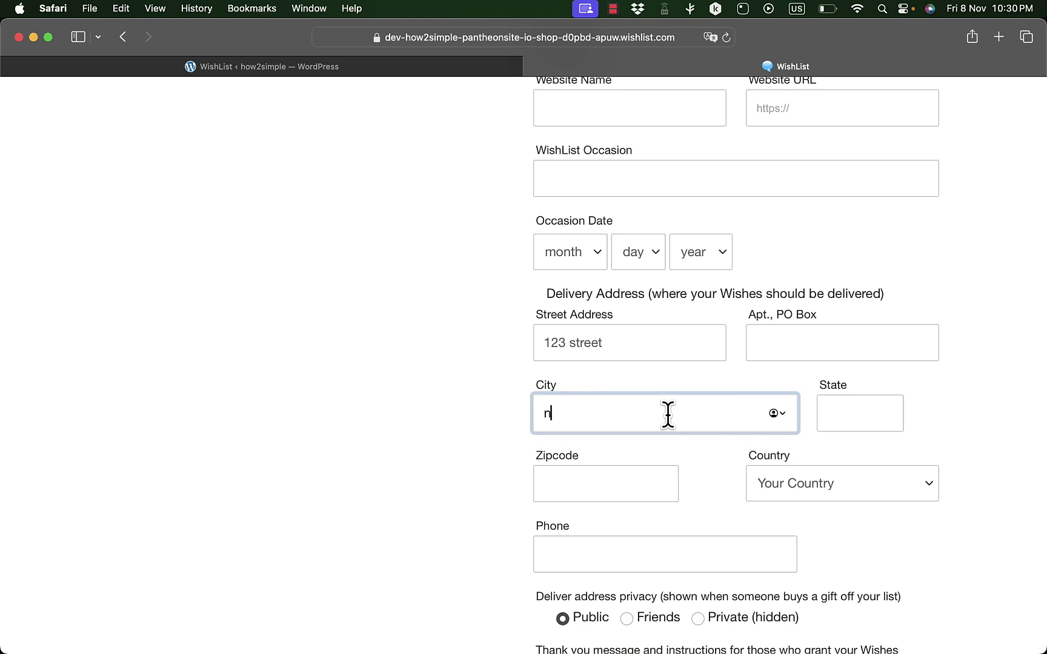
type("ew york")
- Fill in the zipcode, United States and the state, allow comments, and save
left_click(631, 475)
type("324235")
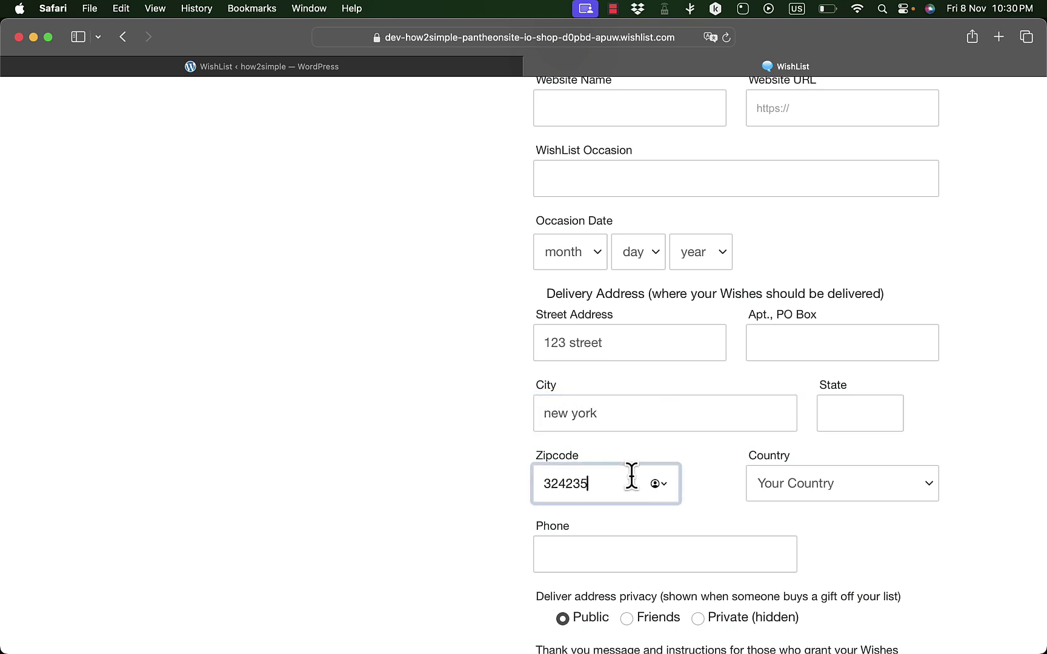
left_click(786, 490)
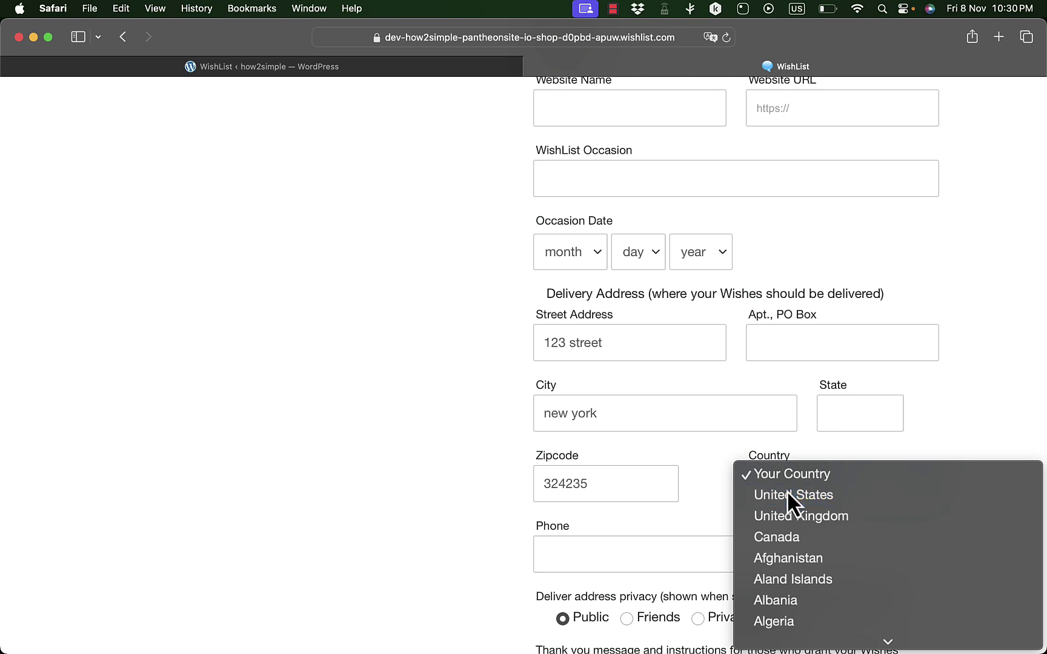
left_click(787, 490)
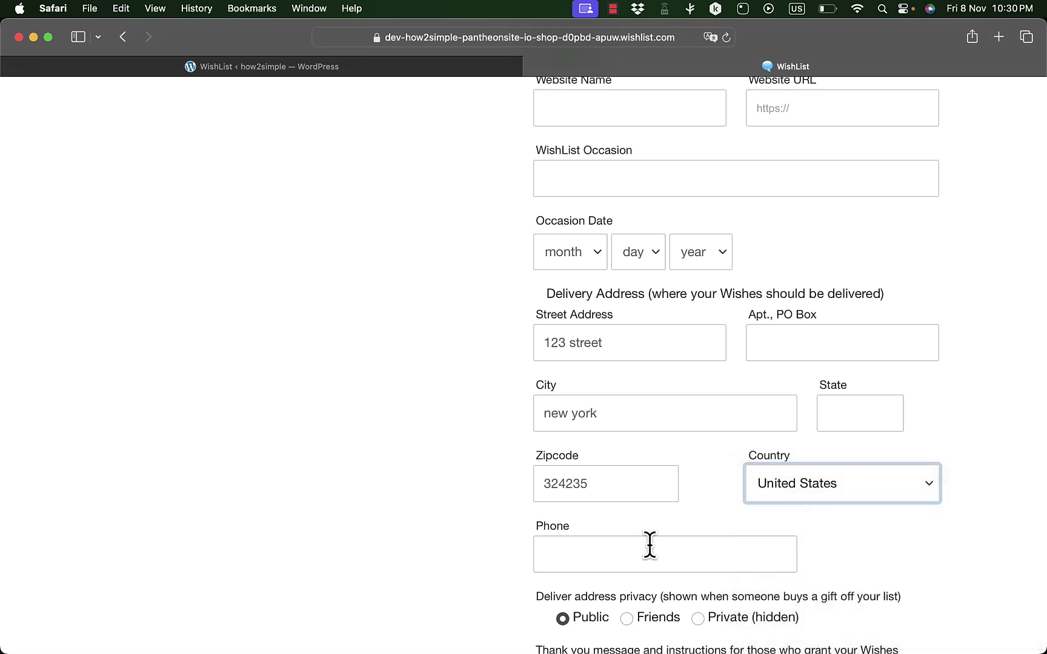
left_click(833, 416)
type("new")
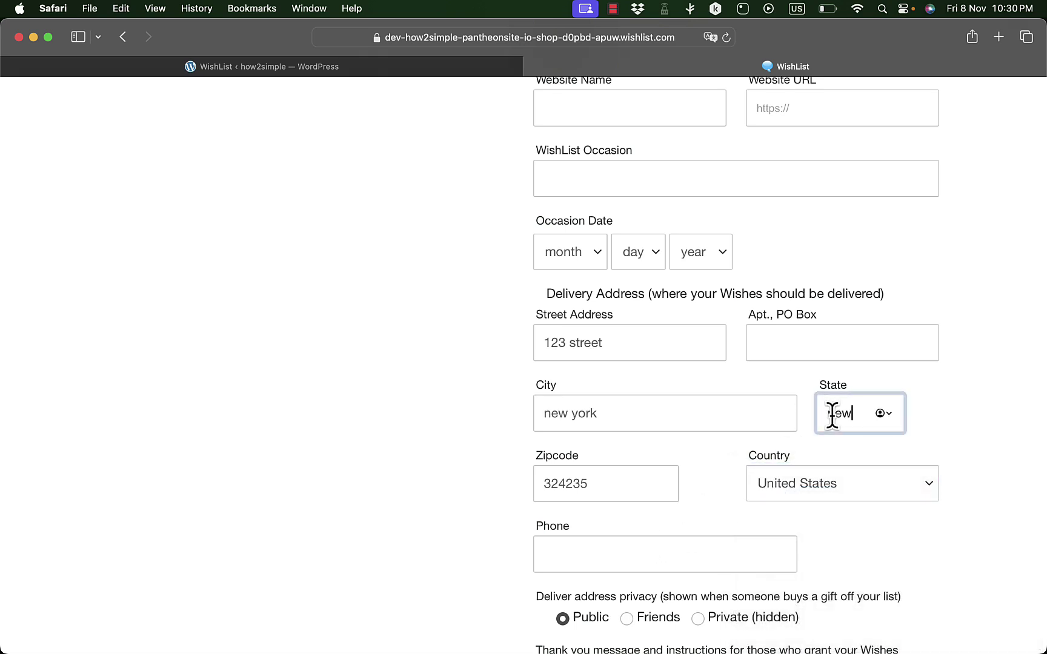
type(" york")
scroll(701, 405, "down", 10)
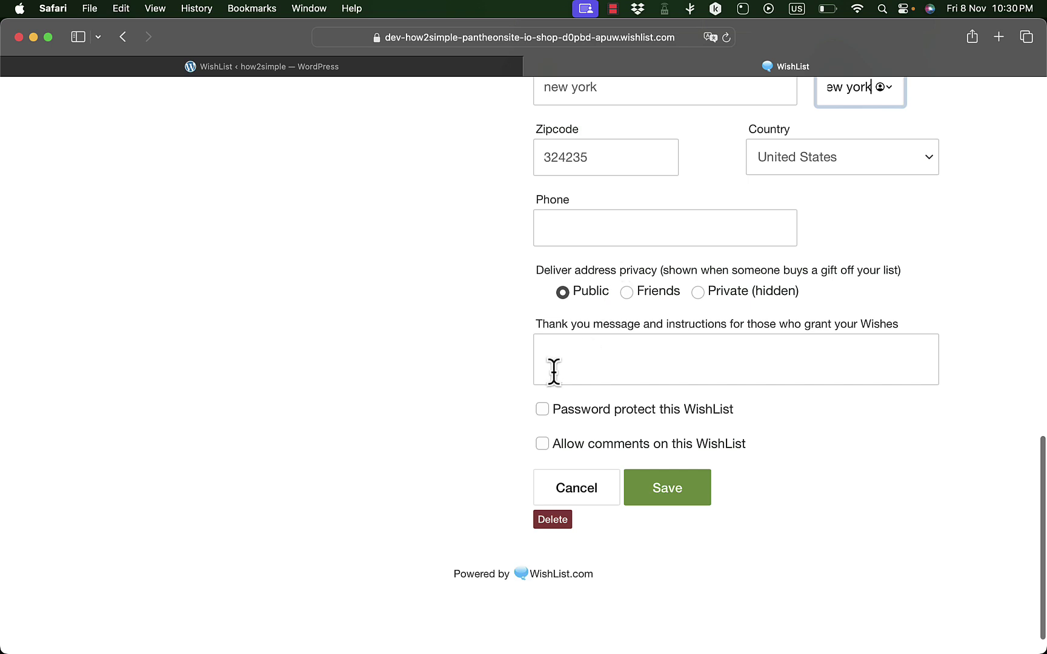
left_click(542, 444)
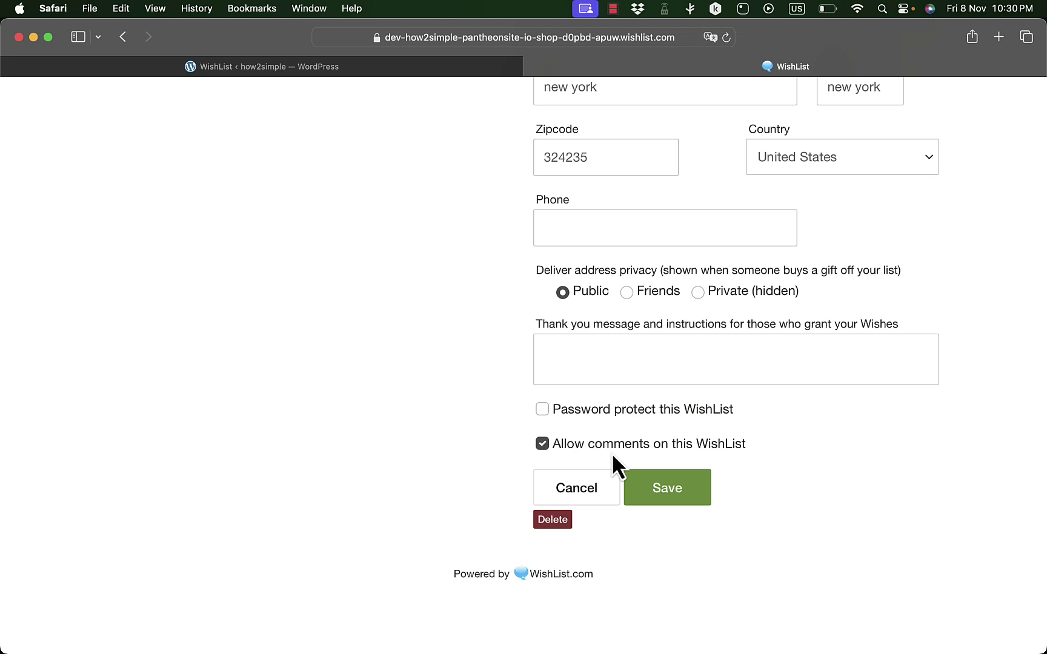
left_click(665, 488)
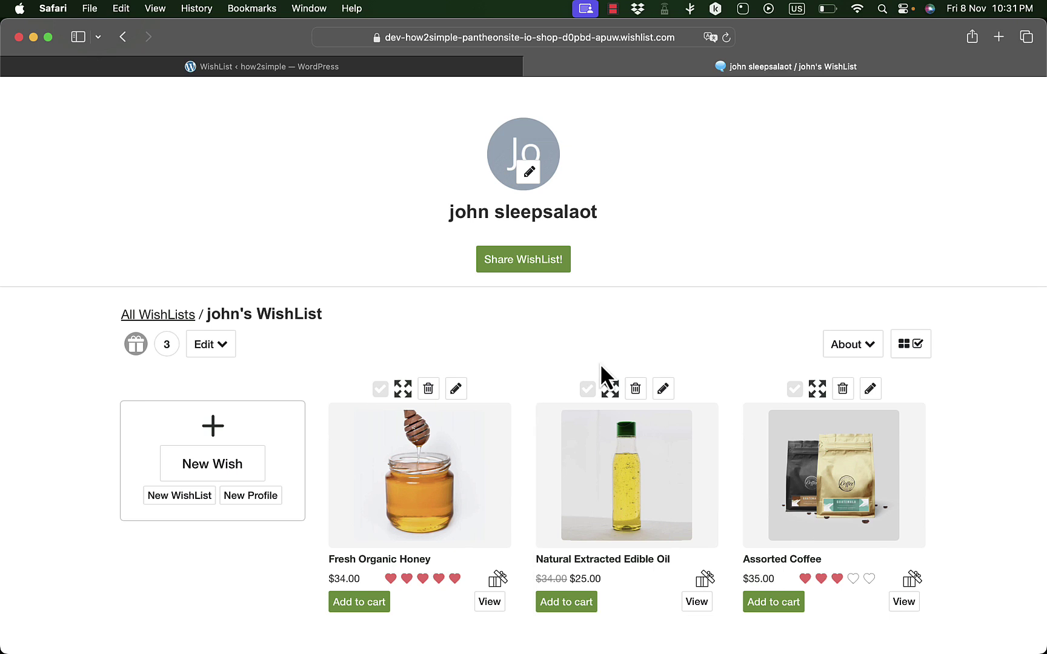
- Copy the WishList's share link from the Share WishList! dialog without editing it, then close the dialog
scroll(571, 320, "down", 1)
scroll(571, 321, "up", 3)
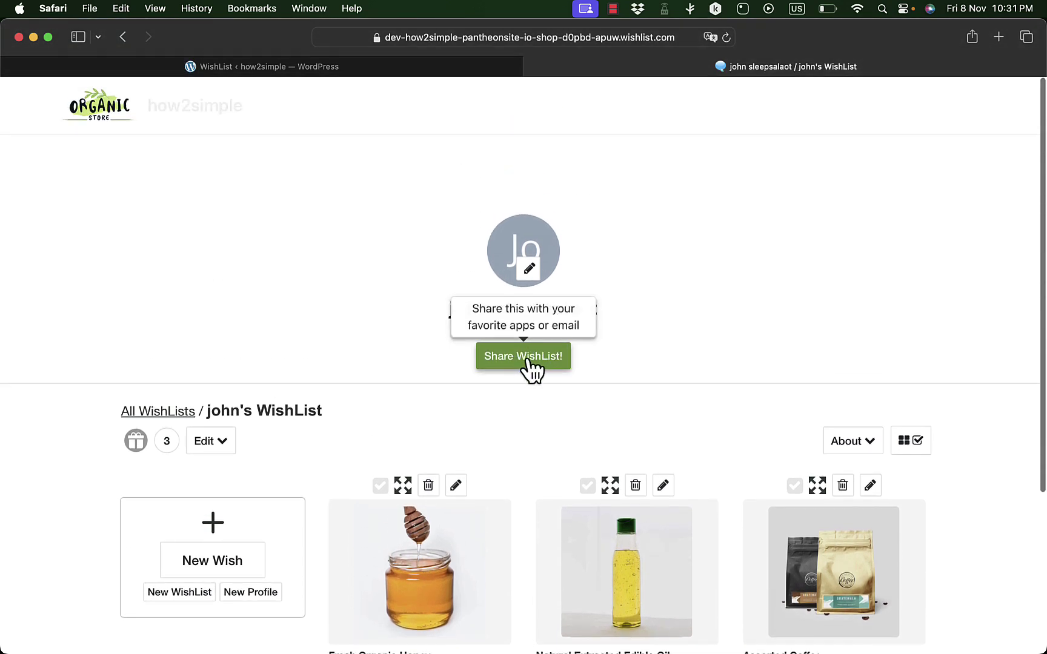
left_click(531, 363)
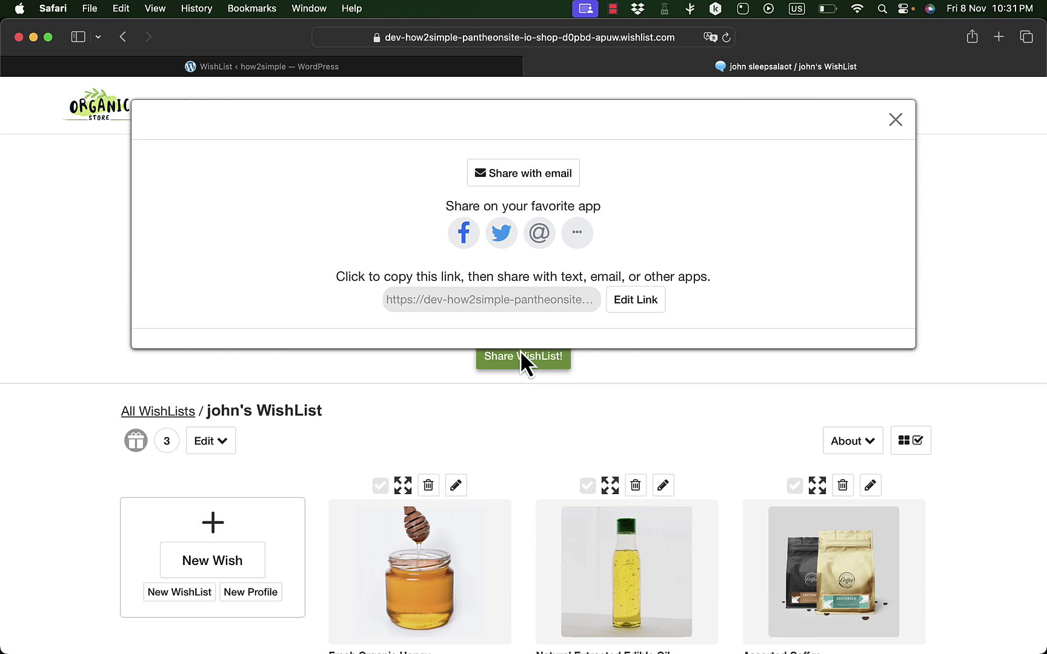
left_click(577, 234)
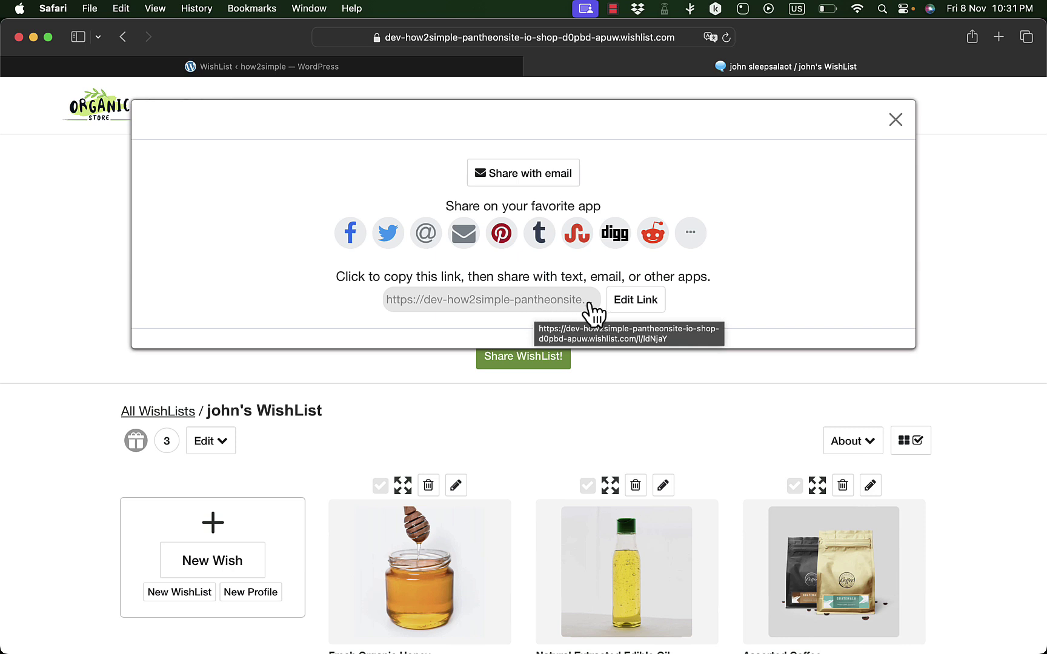
left_click(624, 306)
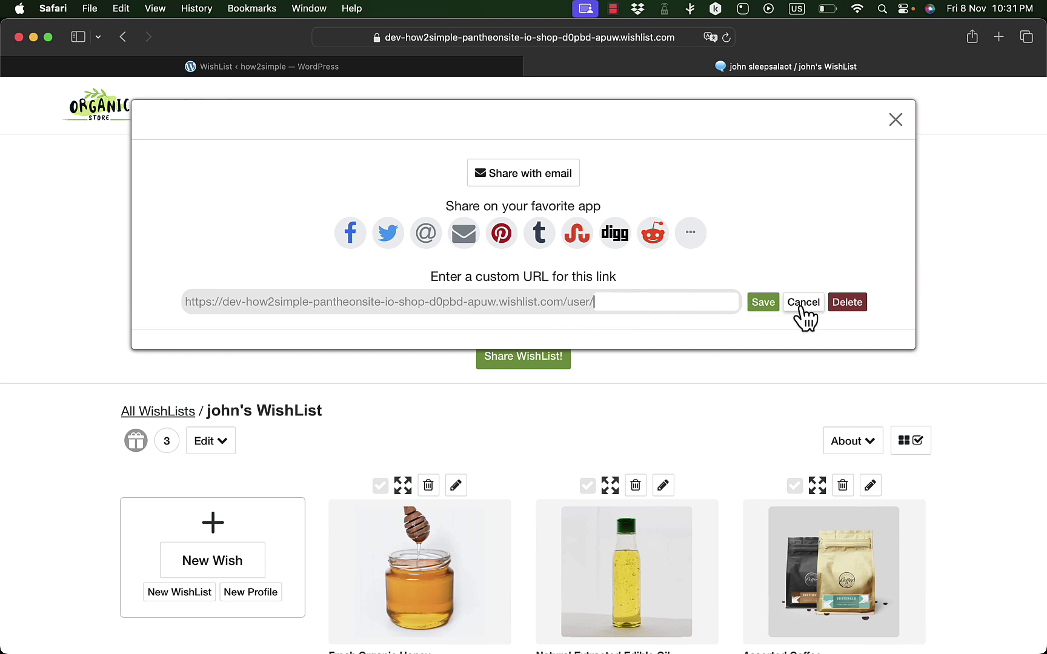
left_click(801, 304)
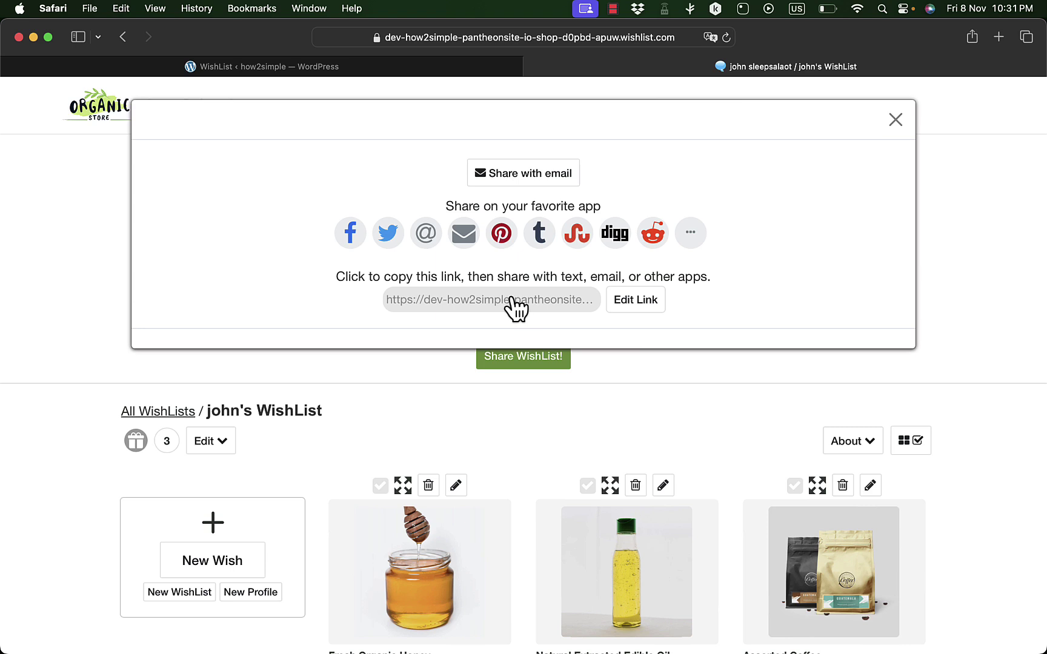
left_click(511, 298)
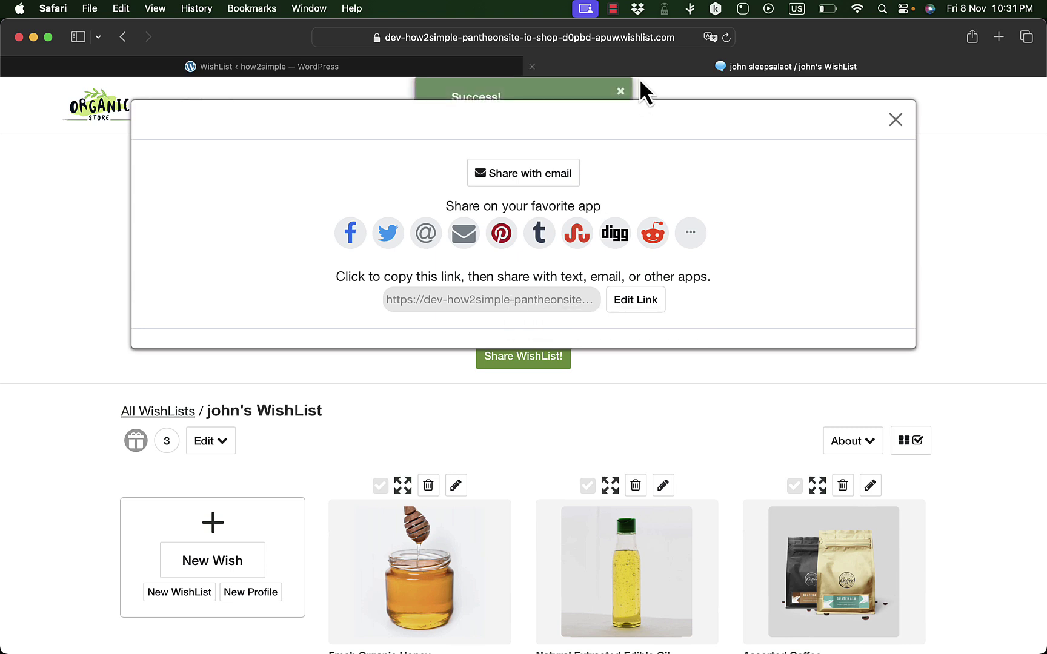
left_click(895, 121)
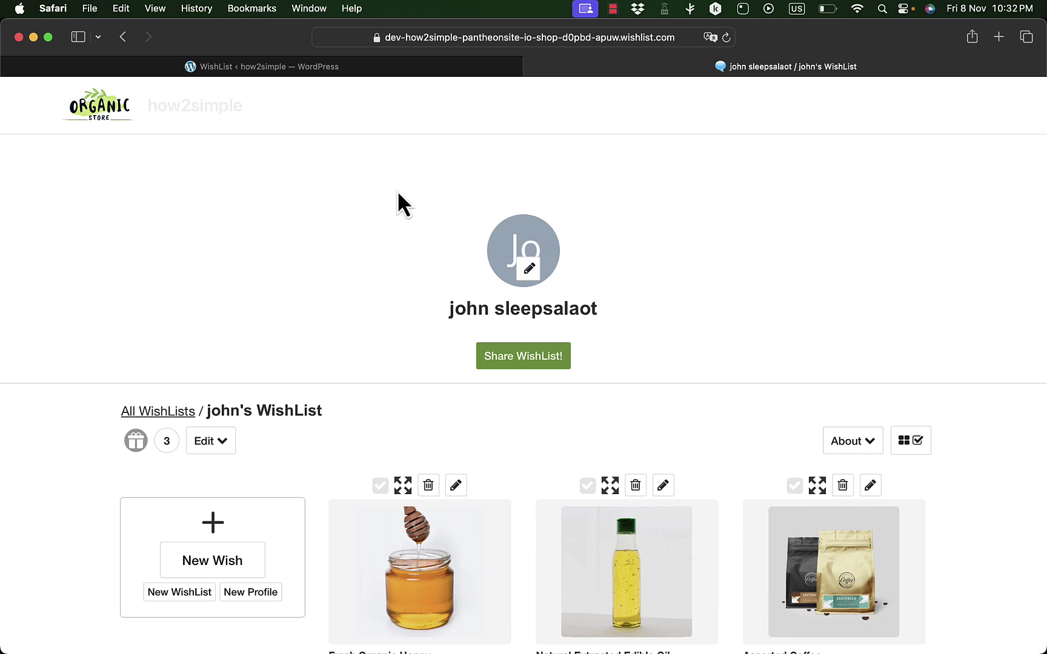
- Go from the site title to the store's Wishlist page and open Find a WishList
left_click(203, 111)
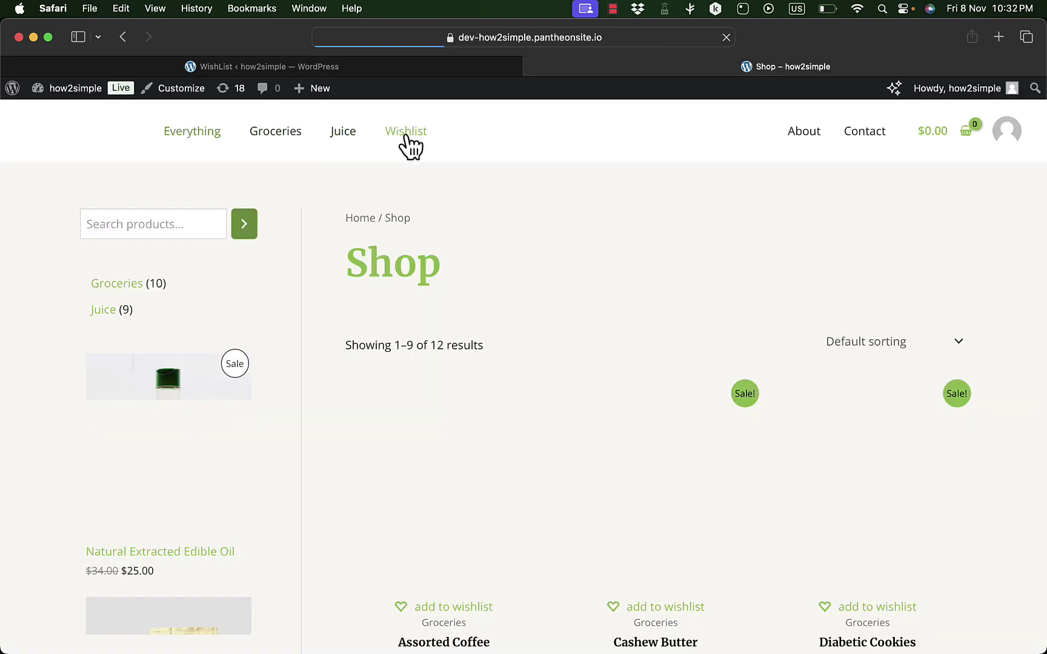
left_click(406, 139)
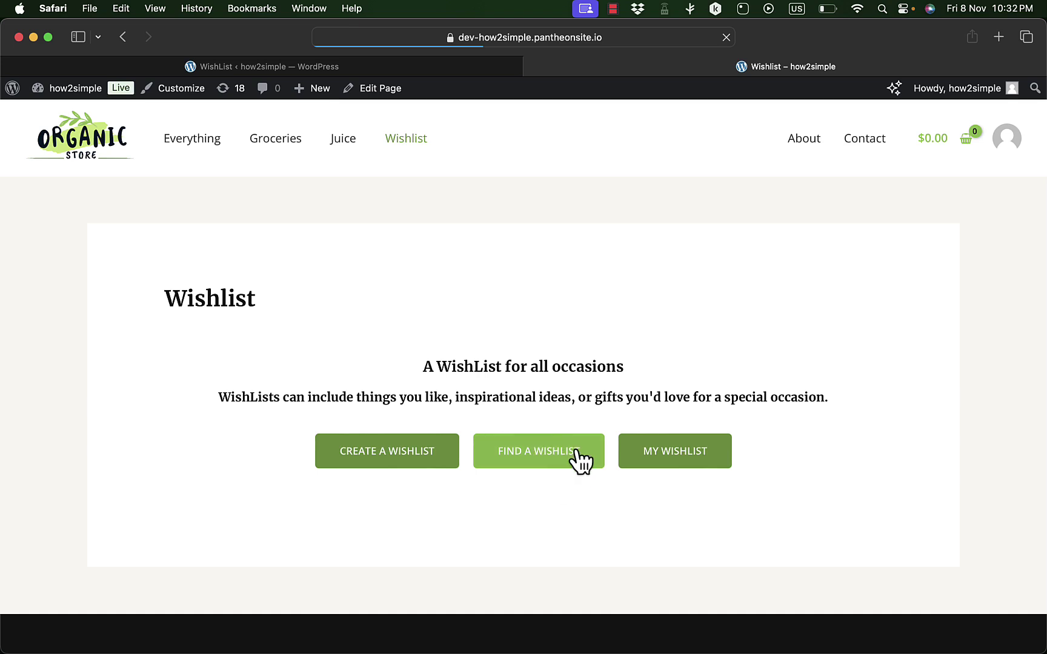
left_click(546, 455)
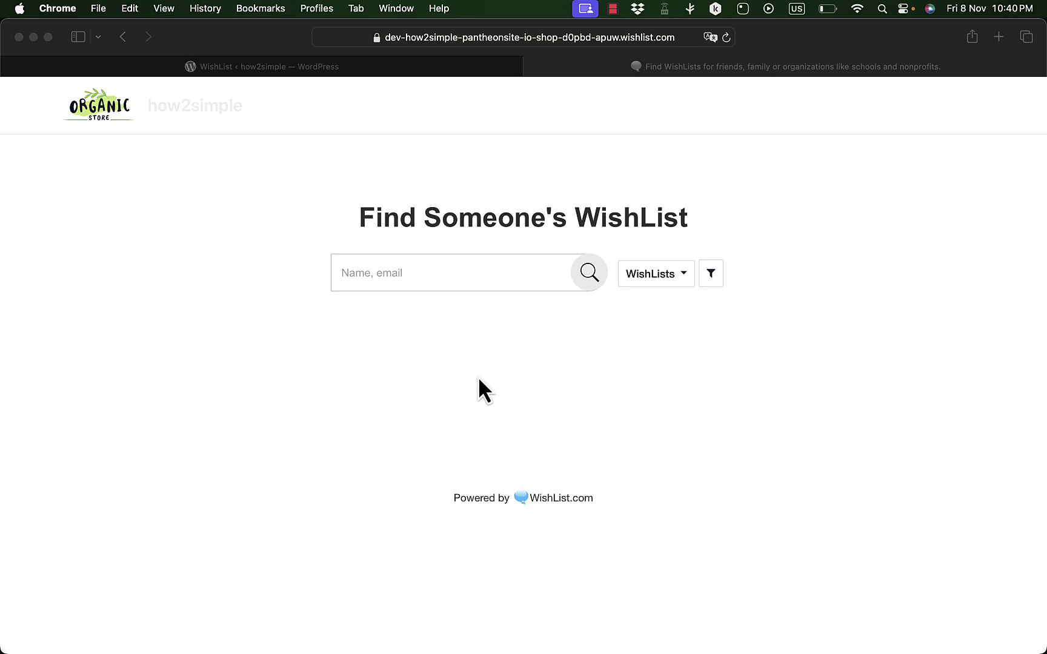
- Load the copied share link in a separate Chrome window and browse the three wishes as a guest
left_click(643, 624)
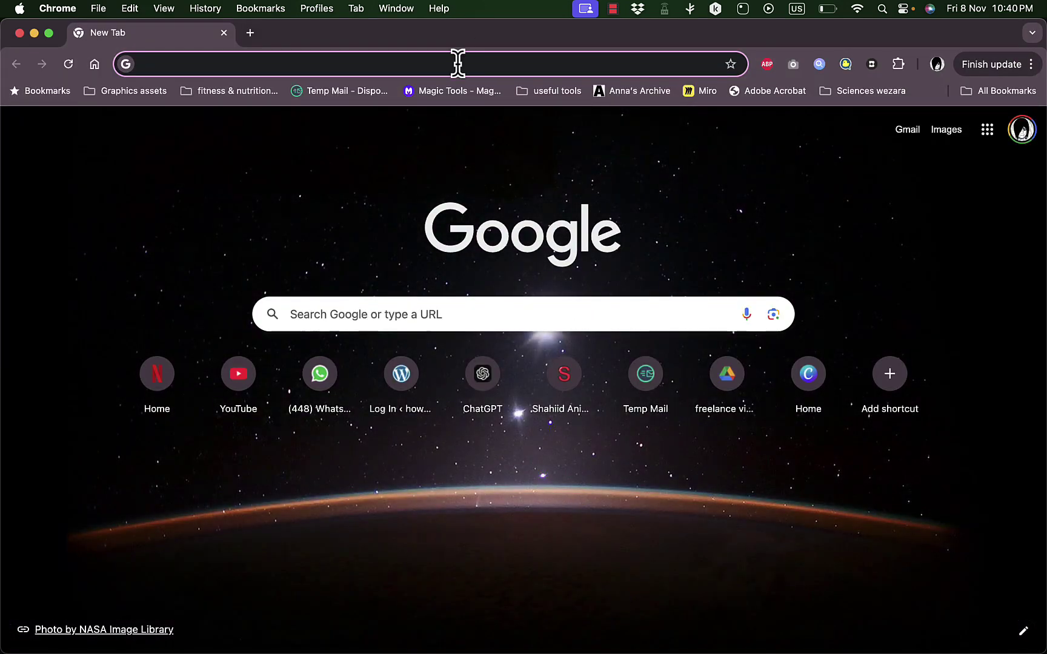
type("https://dev-how2simple-pantheonsite-io-shop-d0pbd-apuw.wishlist.com/l/ldNjaY")
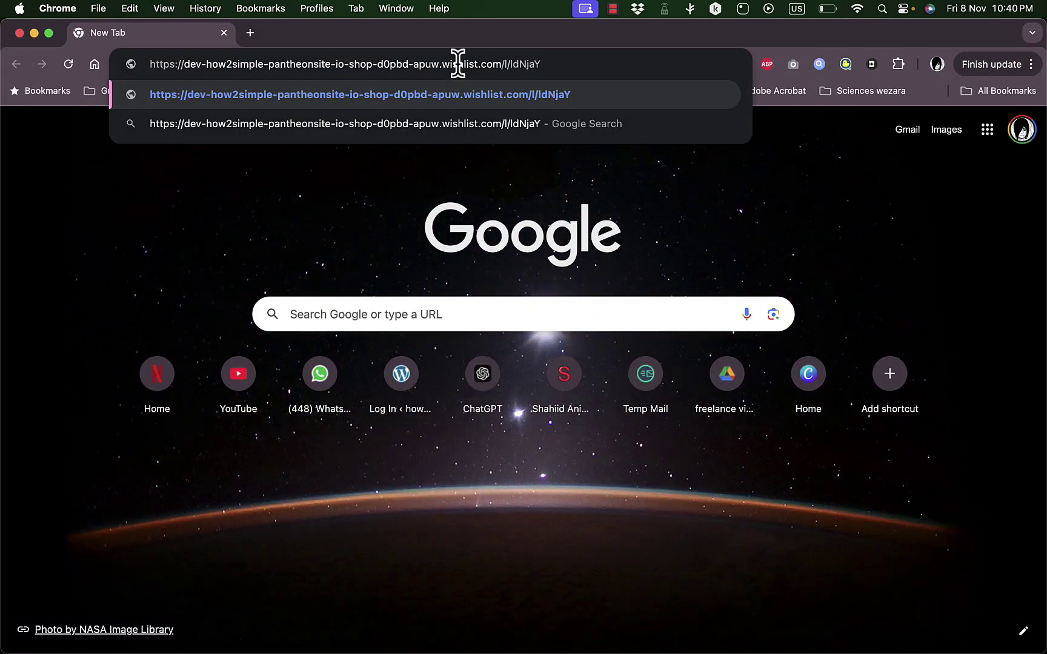
key("Return")
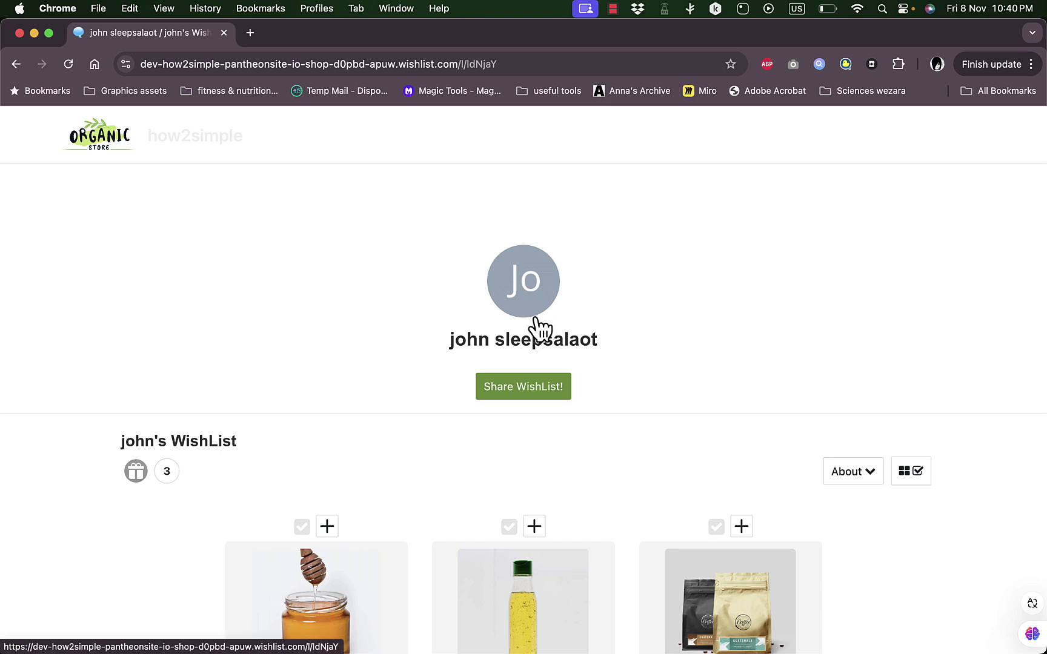
scroll(538, 328, "down", 5)
scroll(472, 376, "up", 5)
scroll(430, 398, "down", 5)
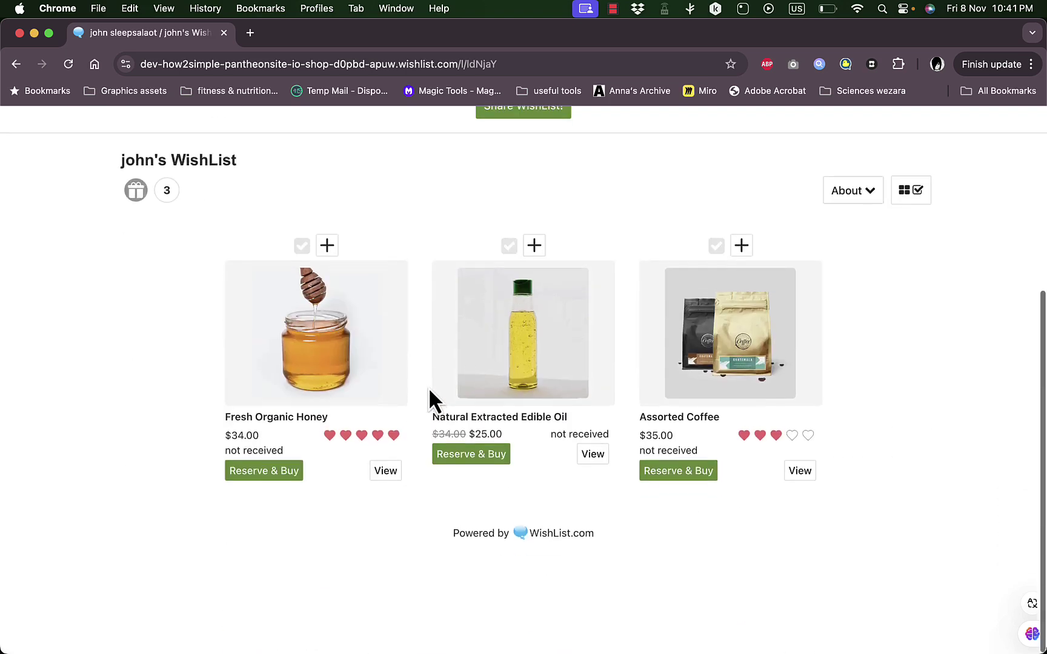
scroll(406, 285, "up", 5)
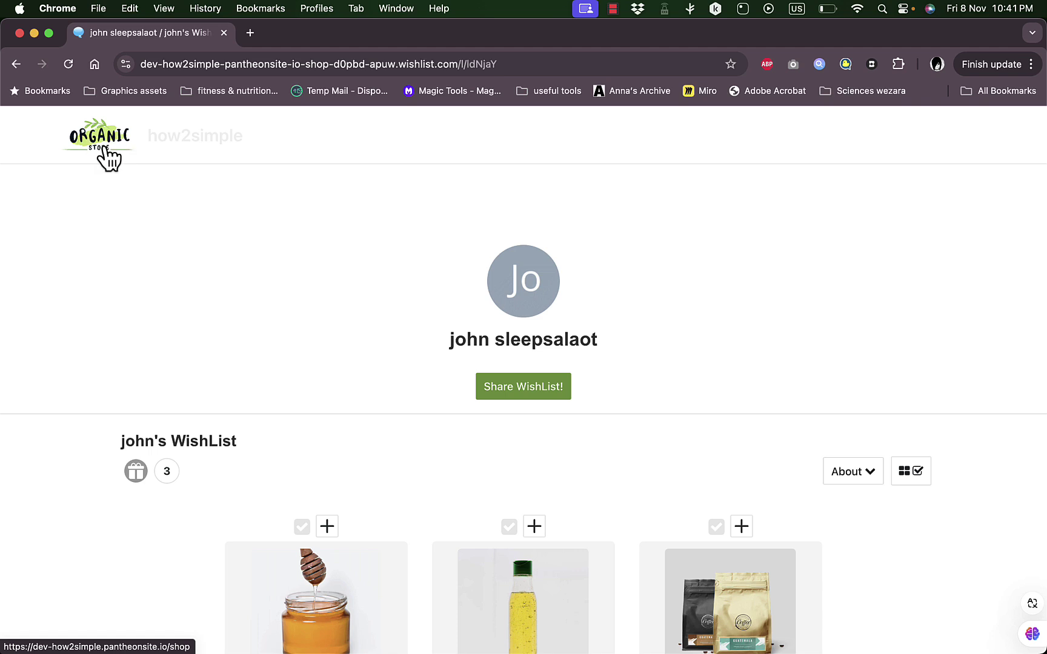
scroll(444, 303, "down", 5)
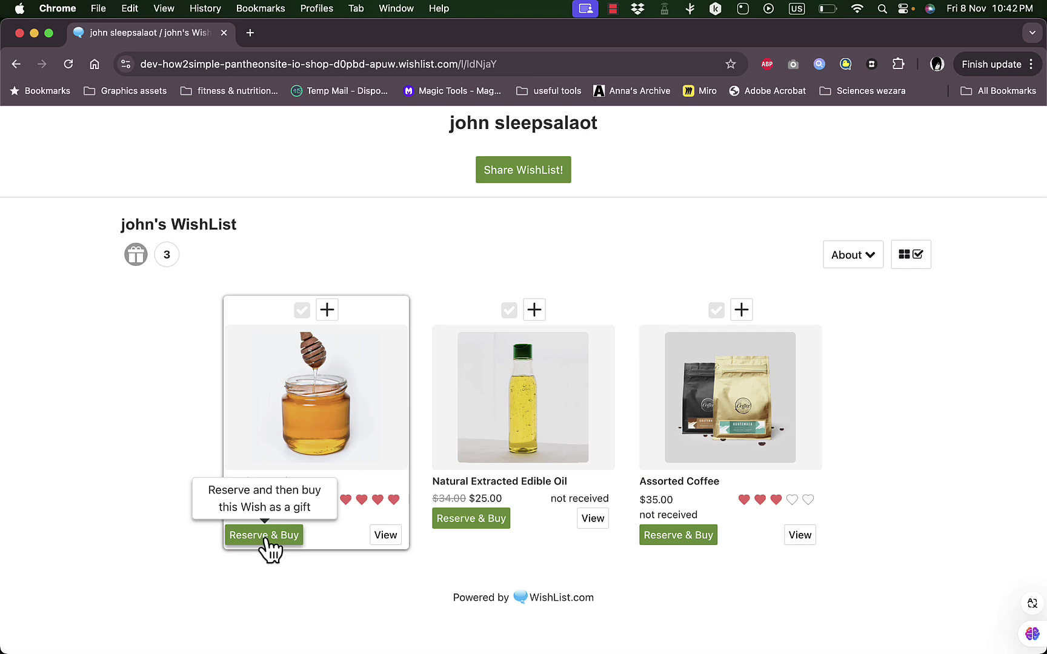
- Reserve Fresh Organic Honey, confirming shipment to the recipient's delivery address, adding it to the cart
left_click(264, 536)
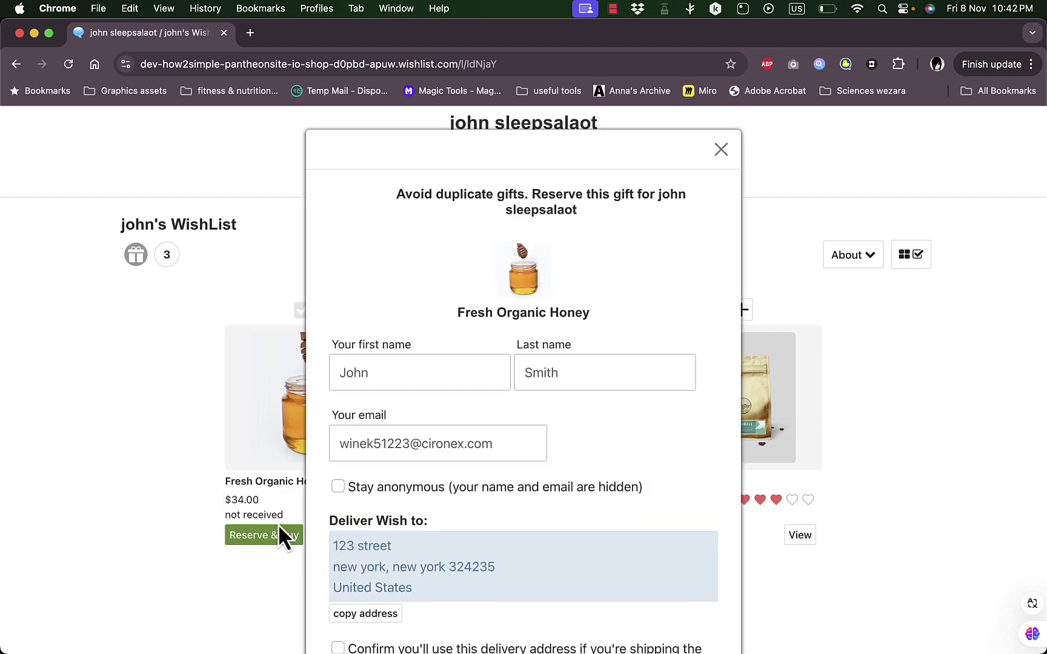
scroll(521, 373, "down", 3)
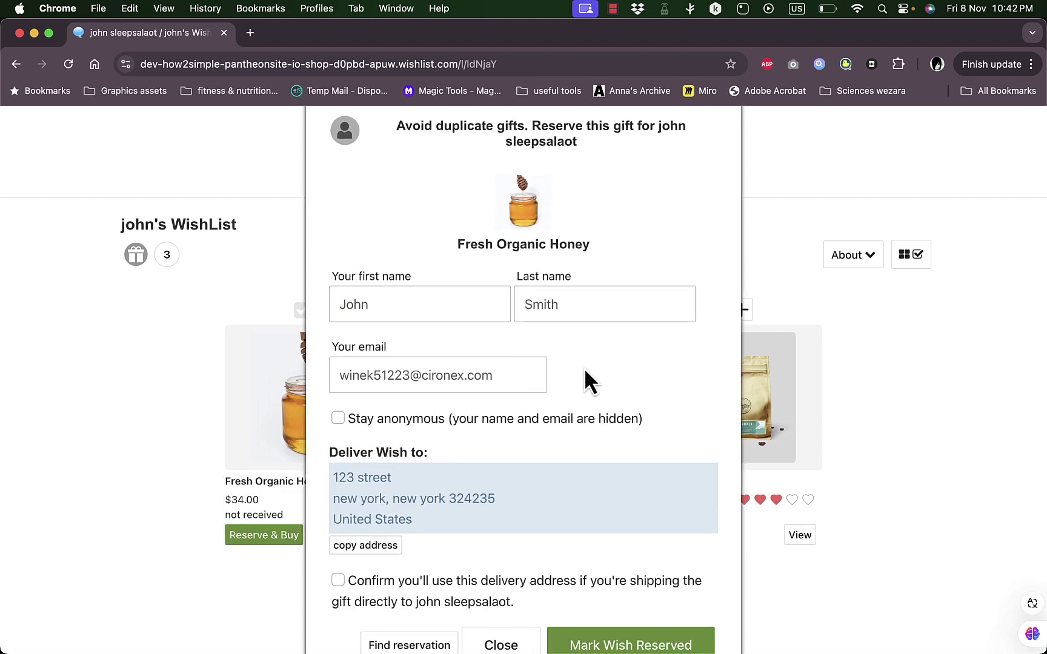
scroll(584, 370, "down", 3)
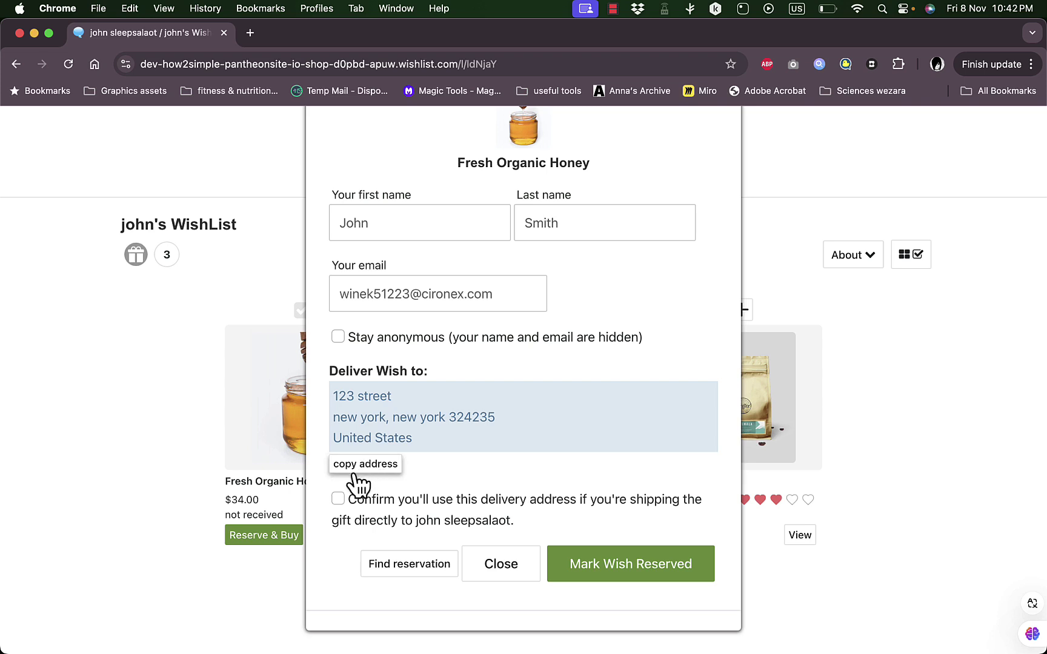
left_click(338, 499)
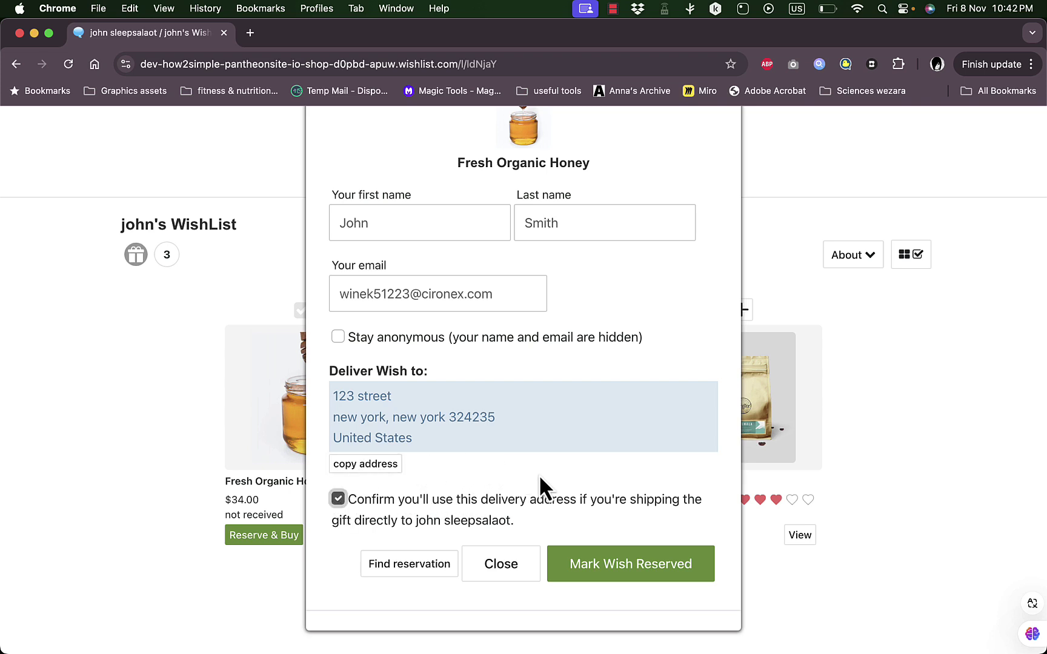
left_click(633, 568)
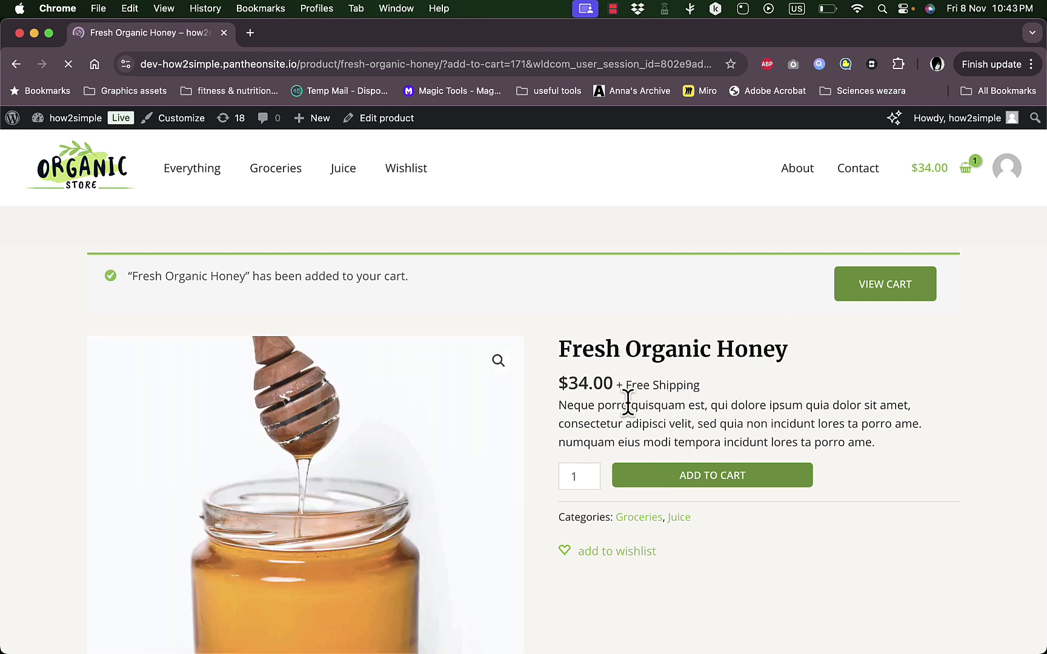
- Open the cart and review its two items totaling $68.00
scroll(628, 404, "down", 3)
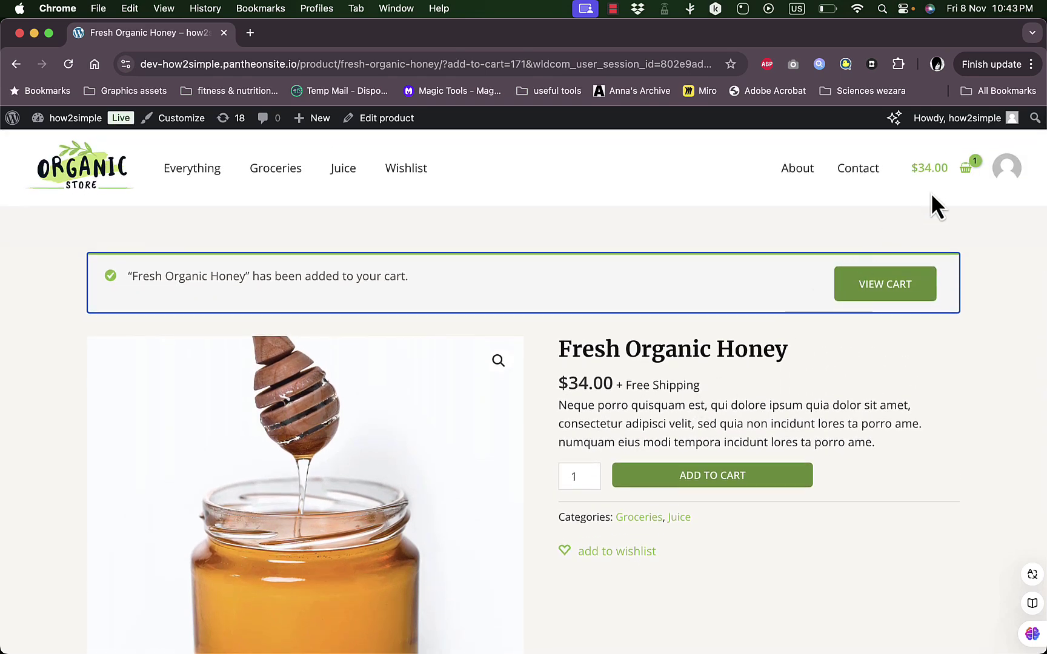
left_click(883, 284)
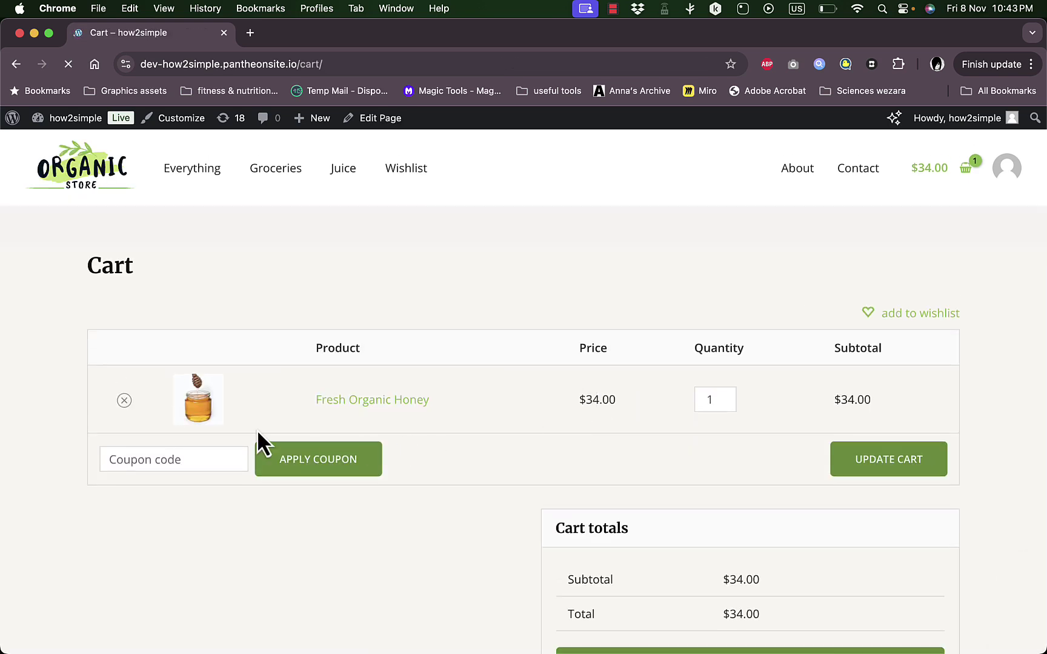
scroll(640, 518, "down", 3)
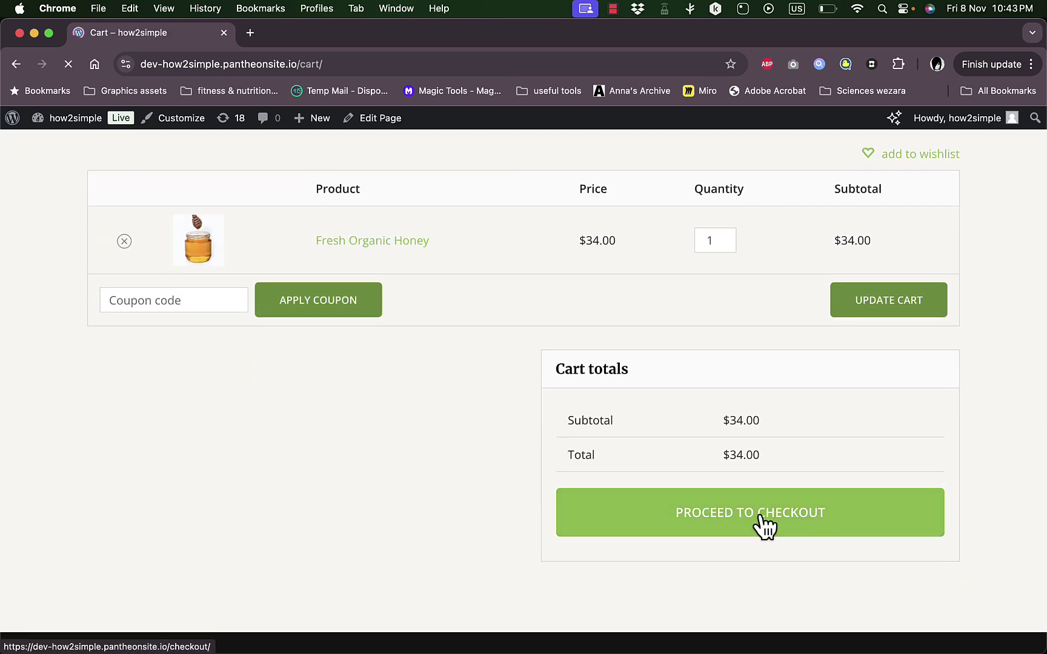
scroll(441, 308, "up", 3)
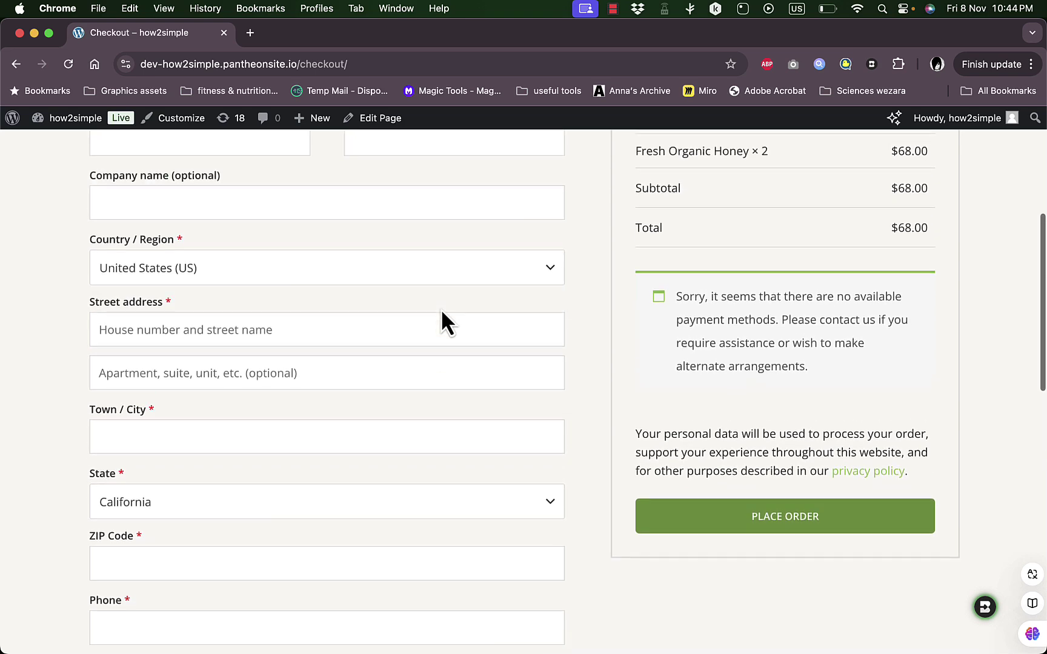
scroll(331, 338, "down", 5)
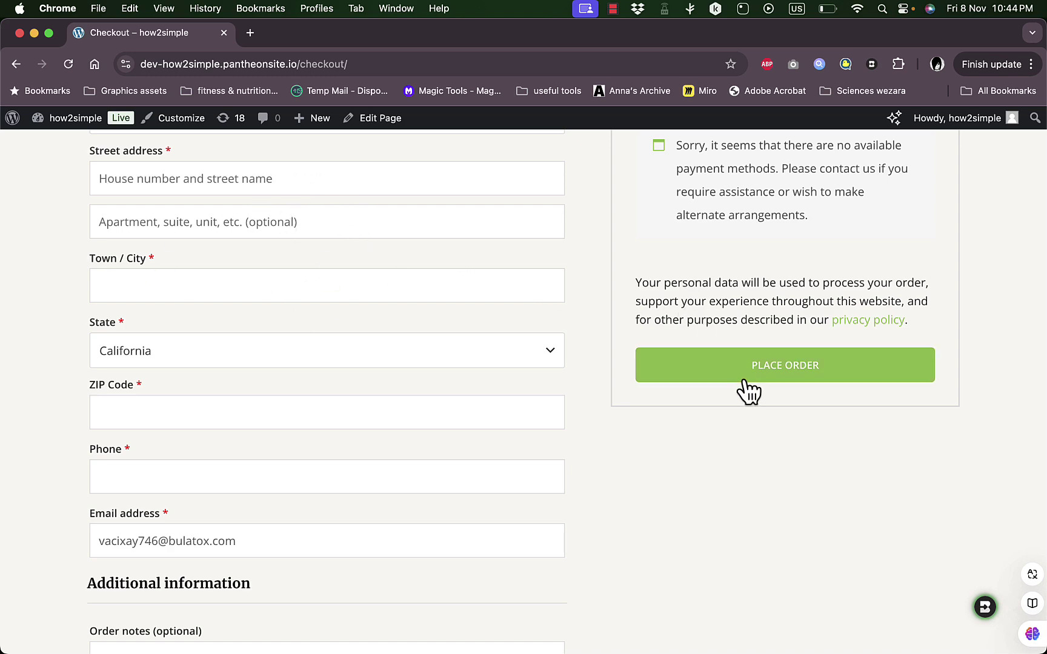
scroll(685, 306, "up", 10)
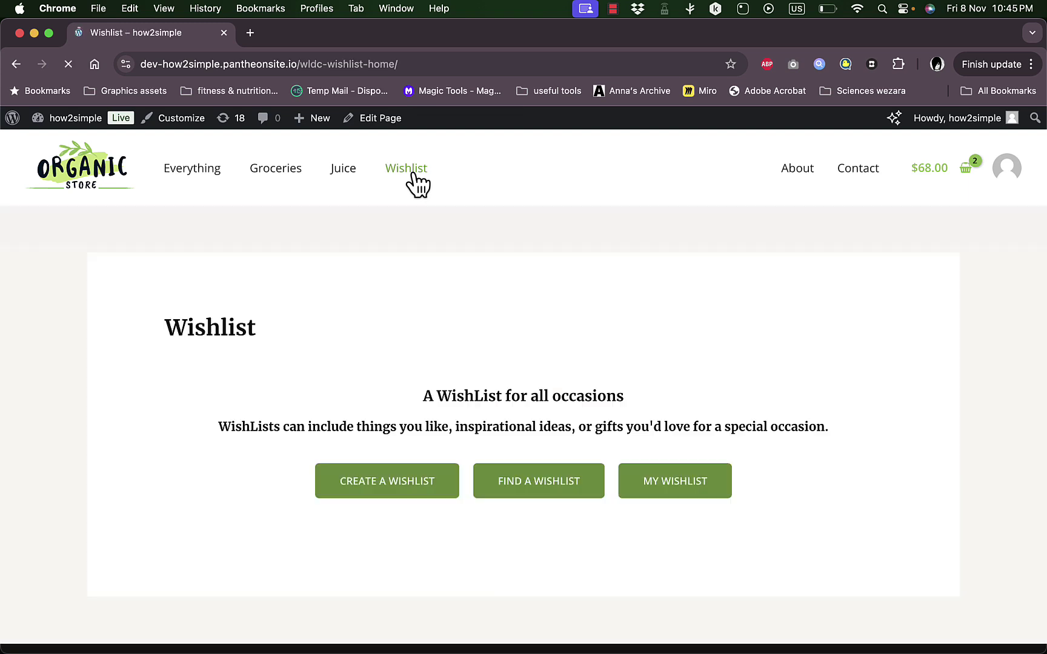
- On Find a WishList, remove the test user's wishlist card from search history
left_click(556, 489)
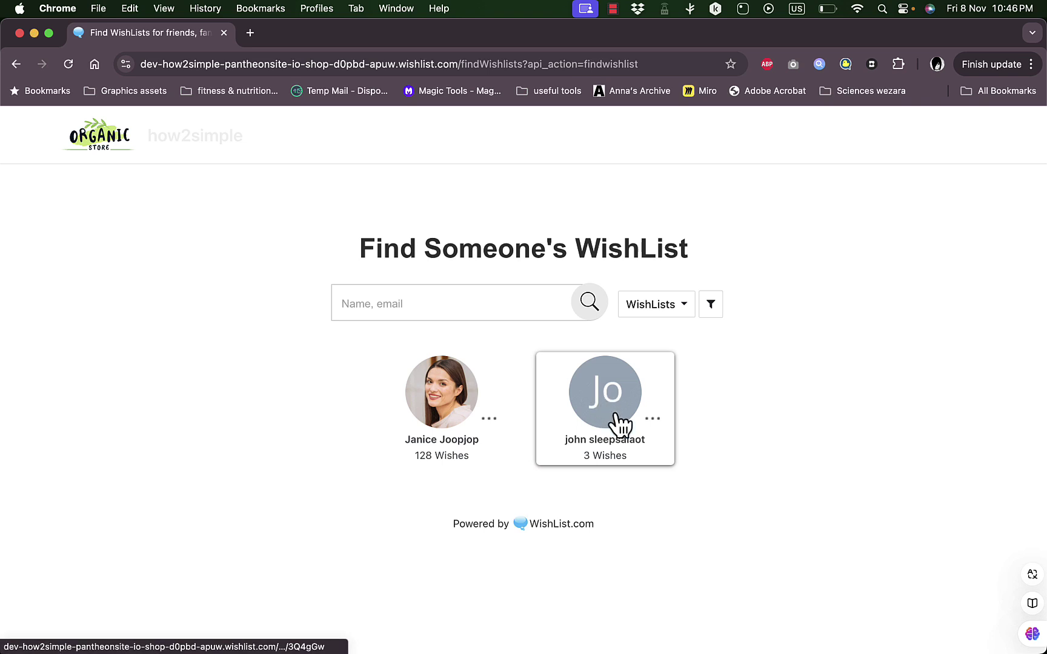
left_click(654, 419)
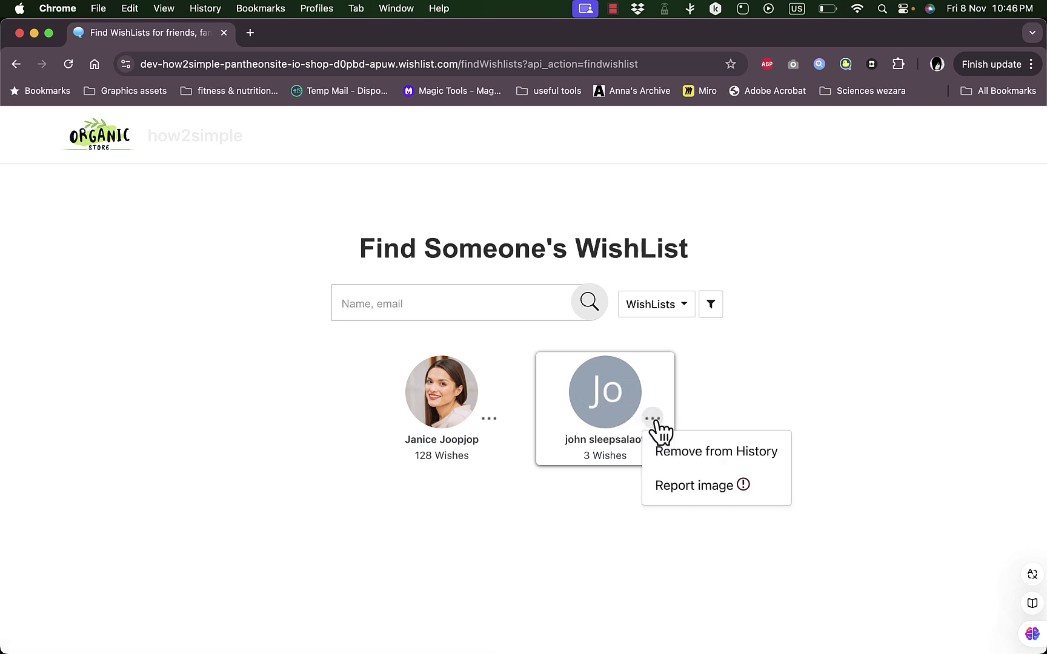
left_click(704, 452)
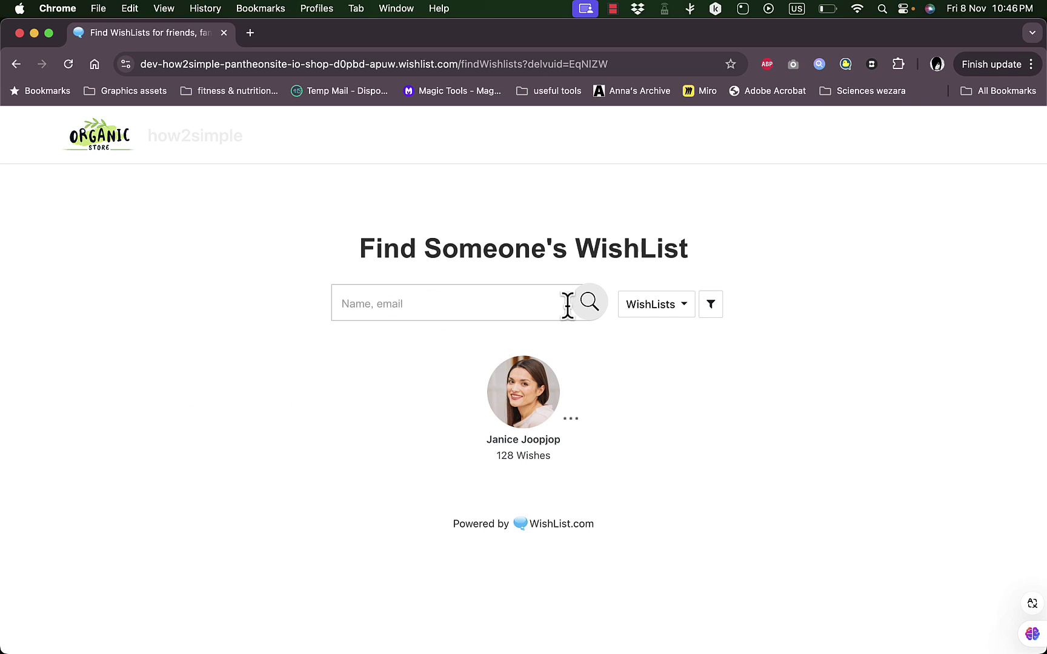
- Search for the test user's name and open their wishlist with 3 wishes
left_click(461, 311)
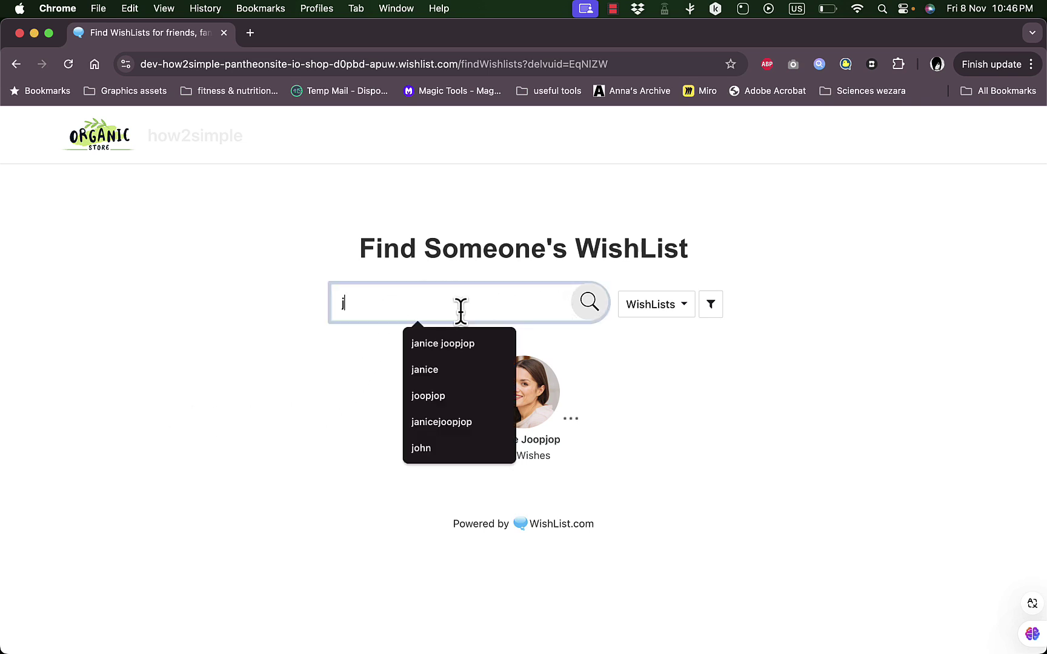
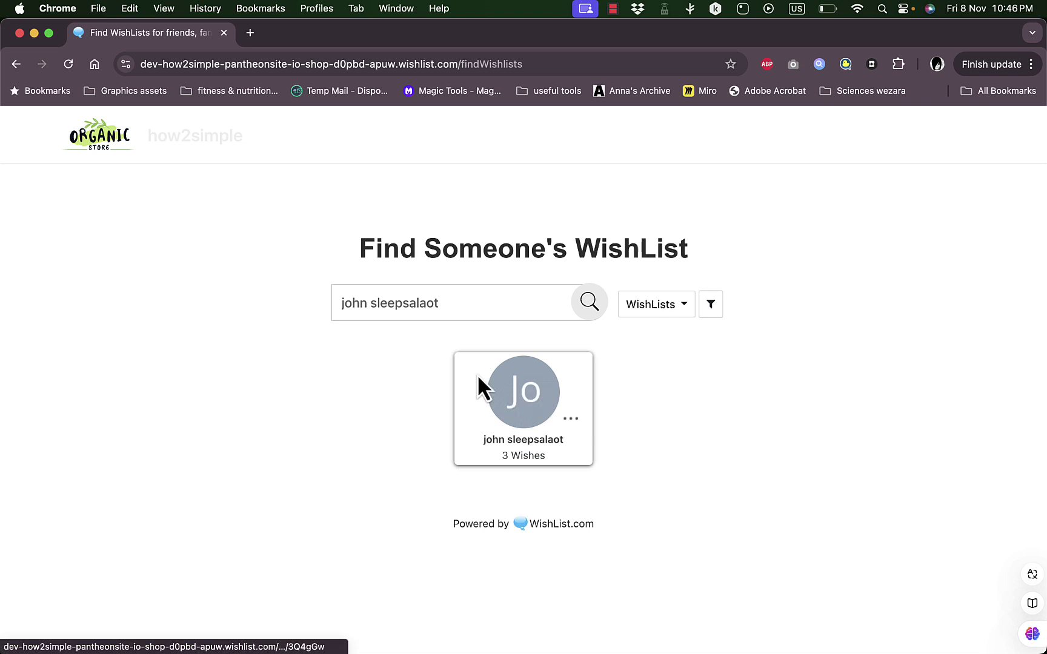
left_click(533, 400)
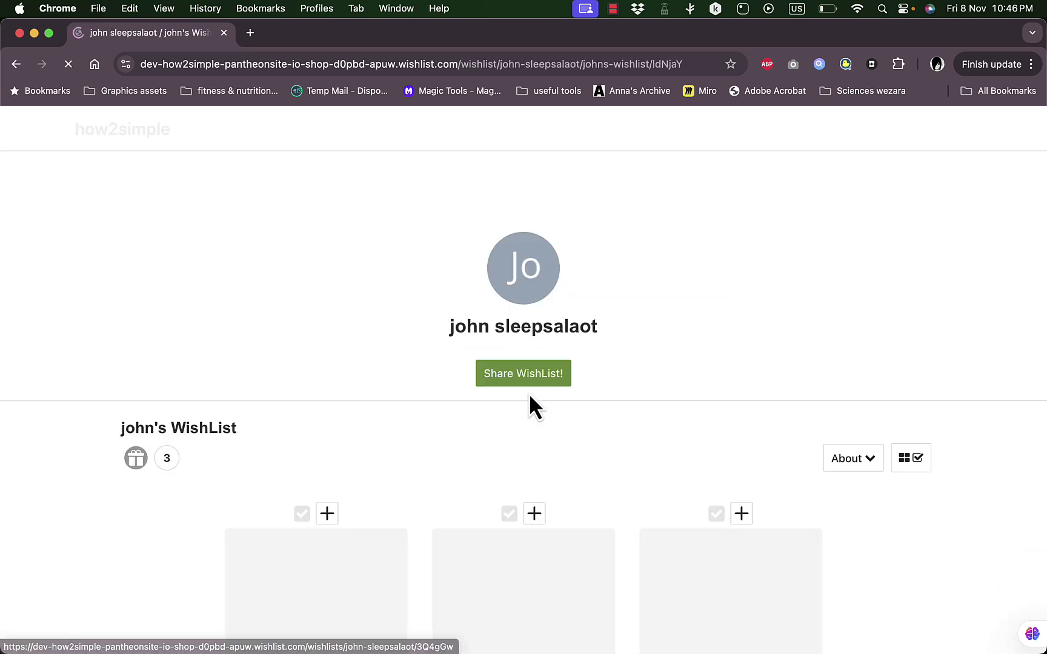
- Scroll the public wishlist down to the Natural Extracted Edible Oil wish, with honey marked Received
scroll(489, 463, "down", 4)
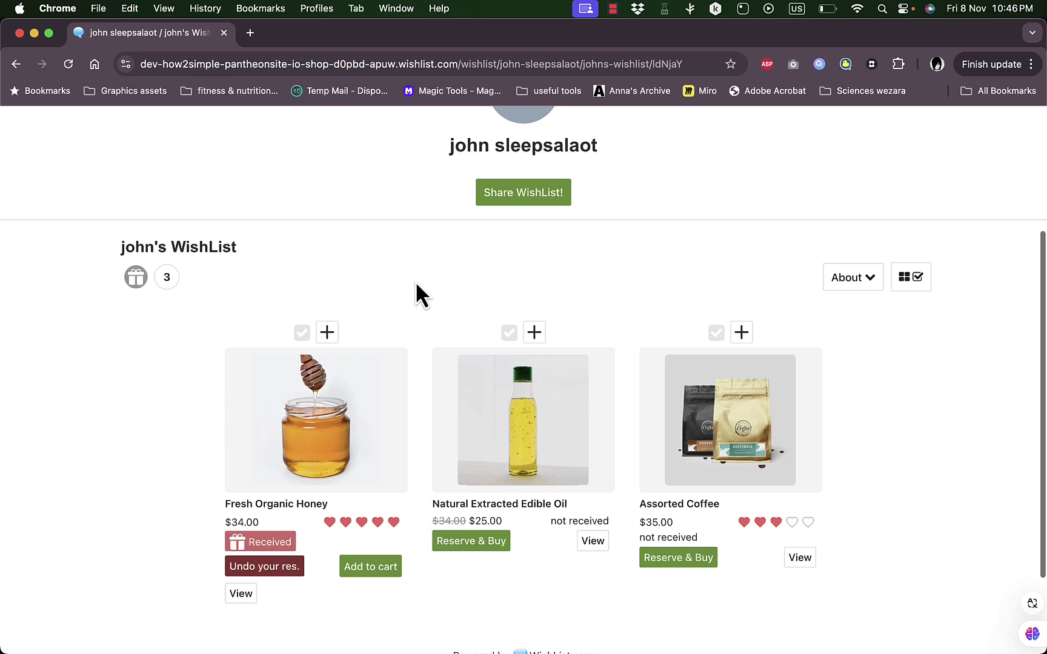
scroll(422, 415, "down", 2)
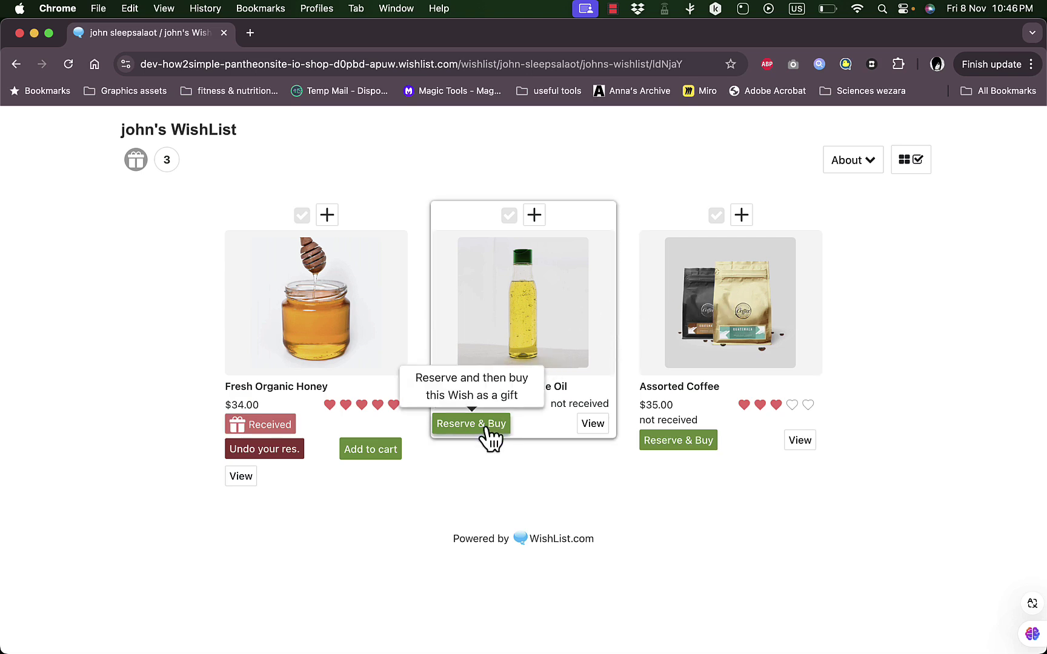
- Reserve the Natural Extracted Edible Oil wish, then undo the reservation so it's not received again
left_click(483, 435)
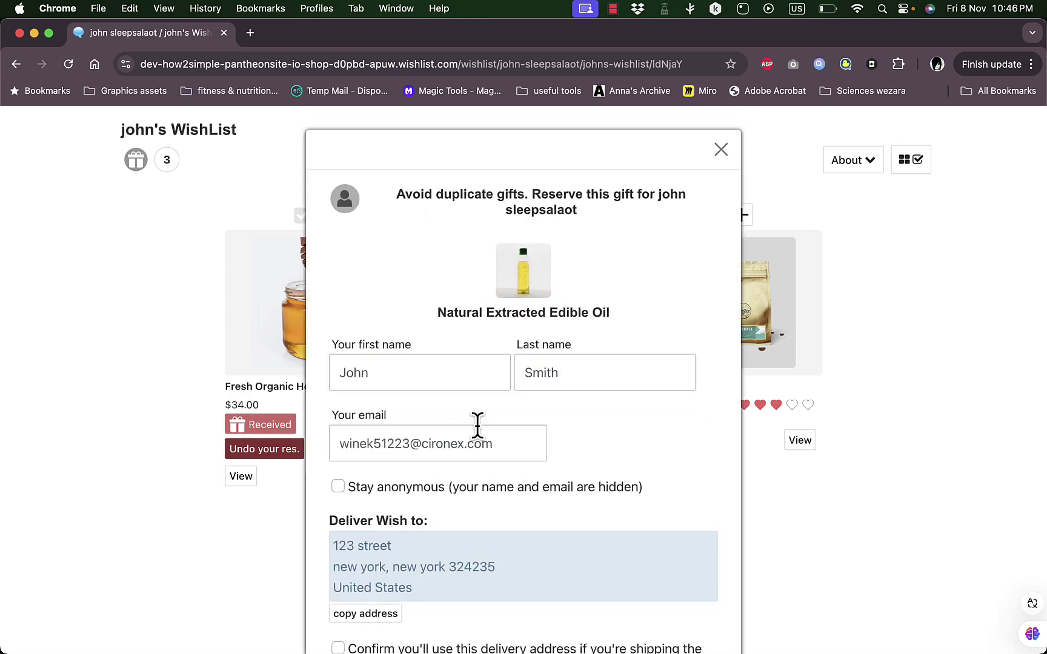
scroll(454, 400, "down", 3)
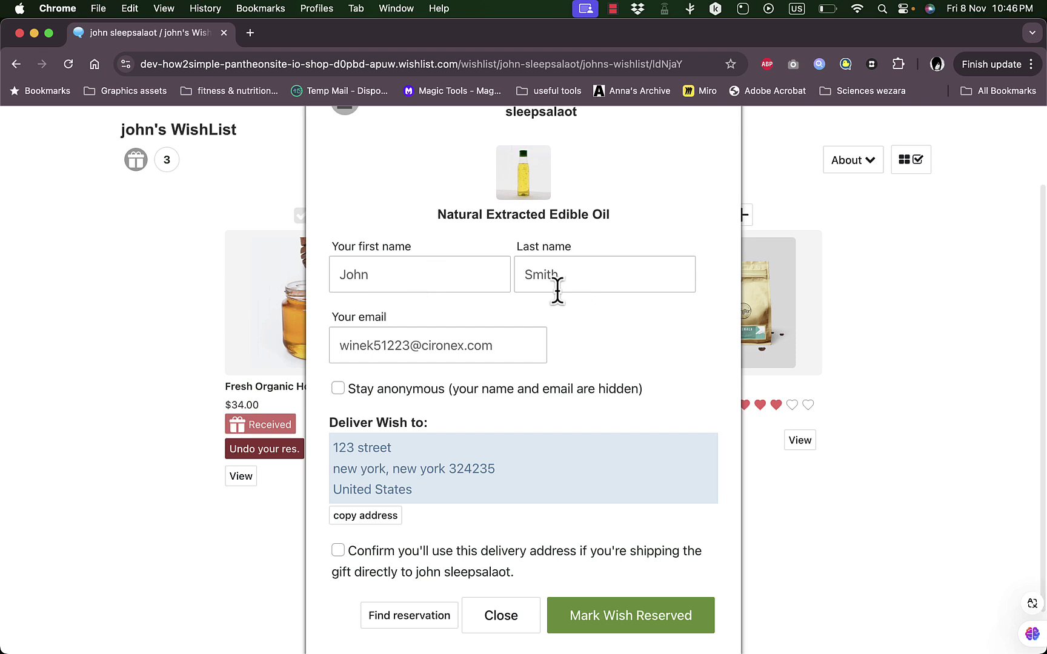
scroll(467, 351, "down", 2)
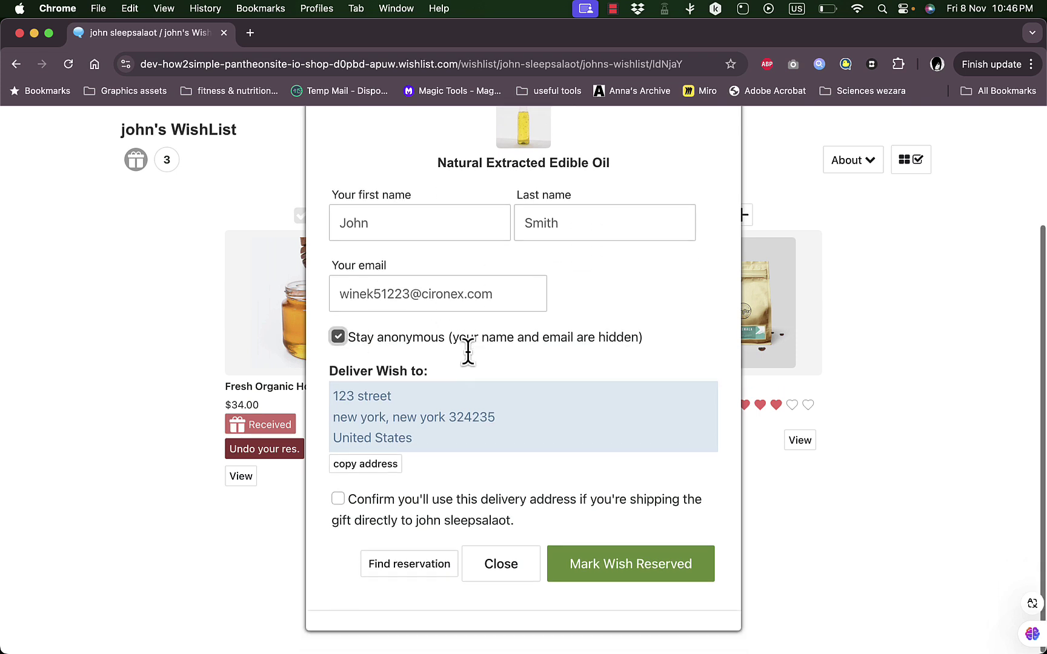
left_click(362, 468)
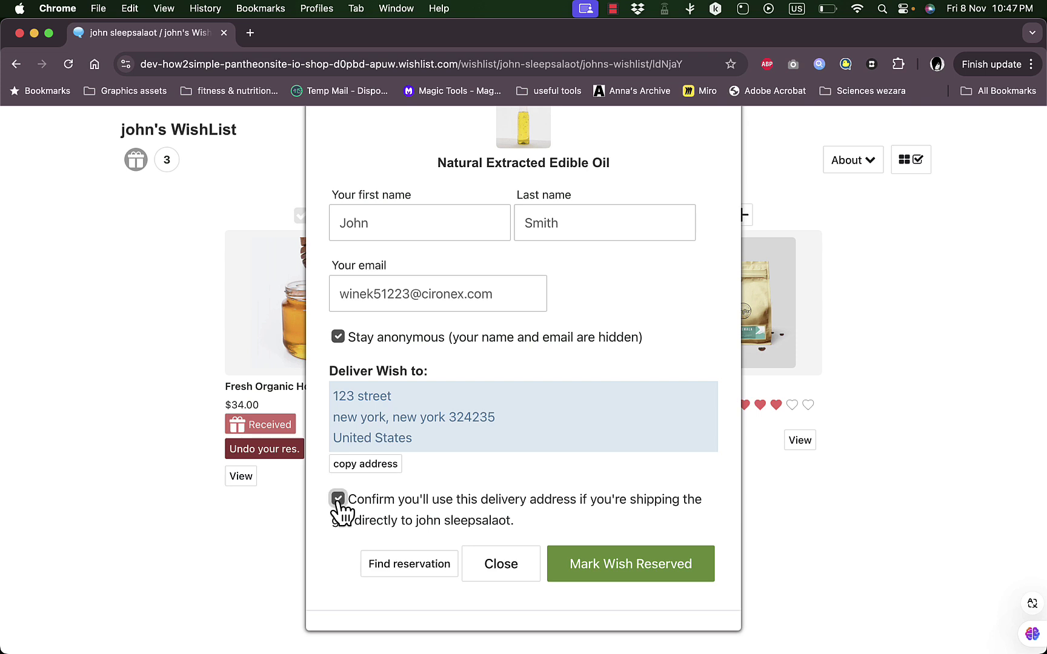
left_click(630, 565)
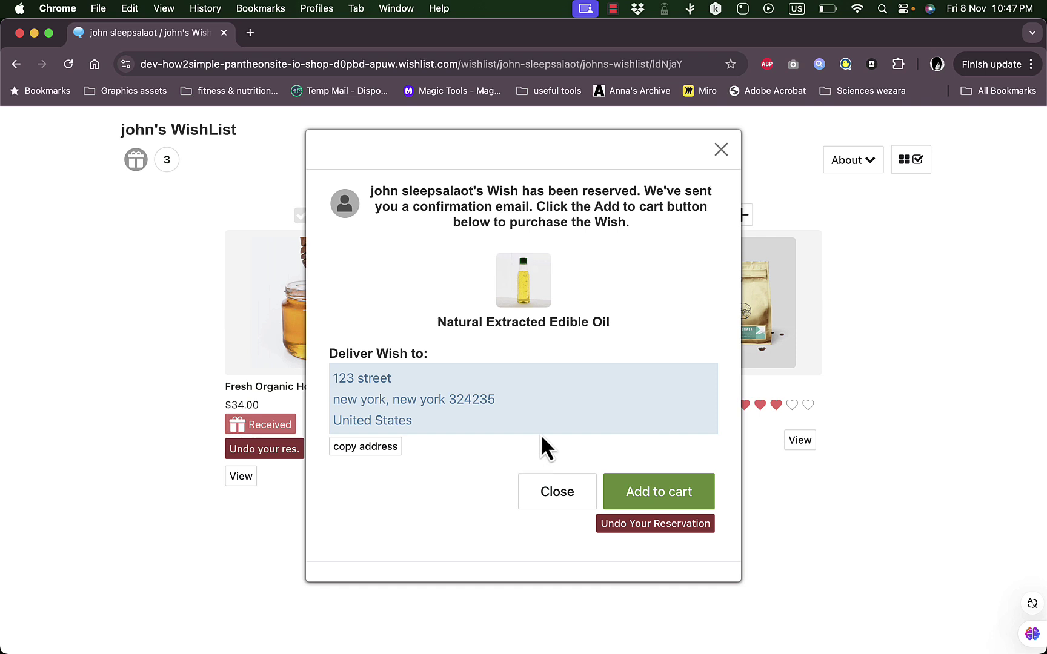
left_click(657, 528)
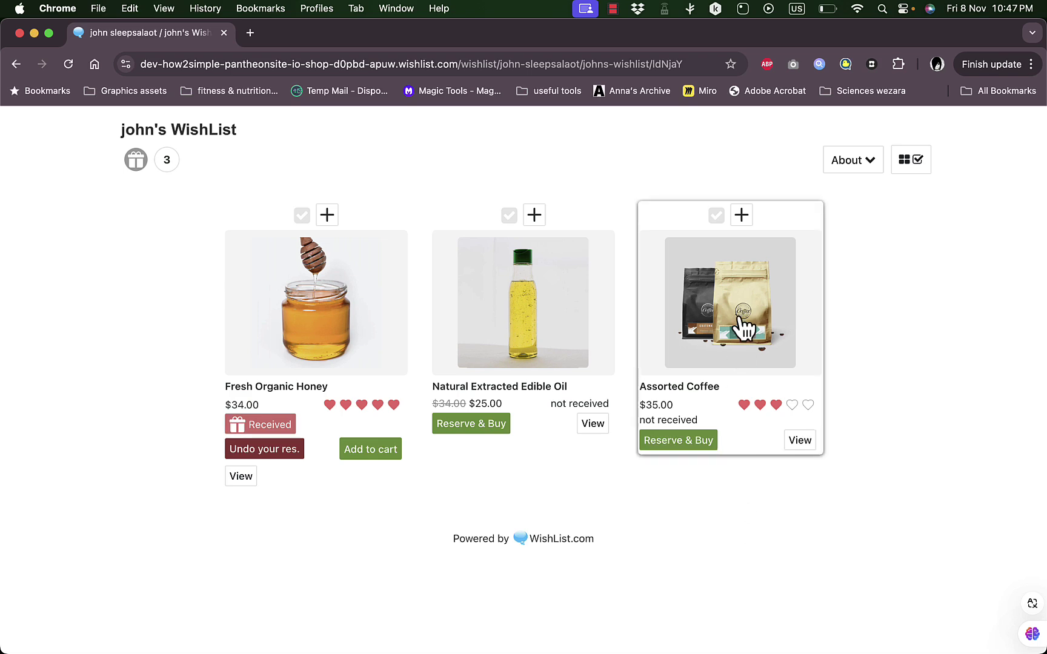
- Open the Assorted Coffee wish's store product page, priced $35.00 with free shipping
left_click(798, 442)
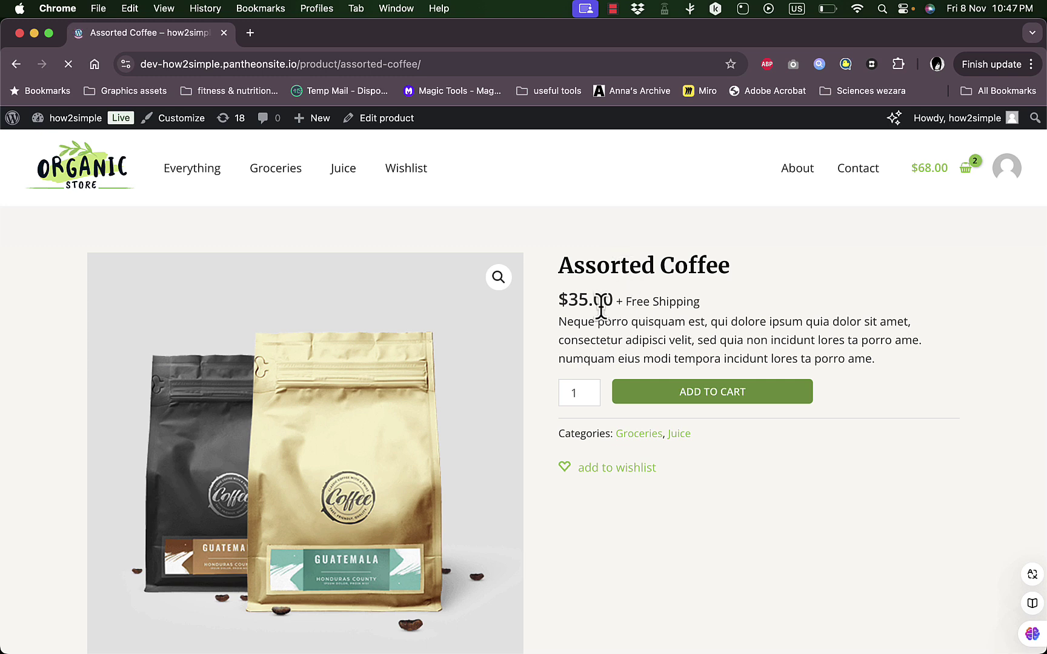
scroll(561, 316, "down", 6)
scroll(564, 332, "up", 6)
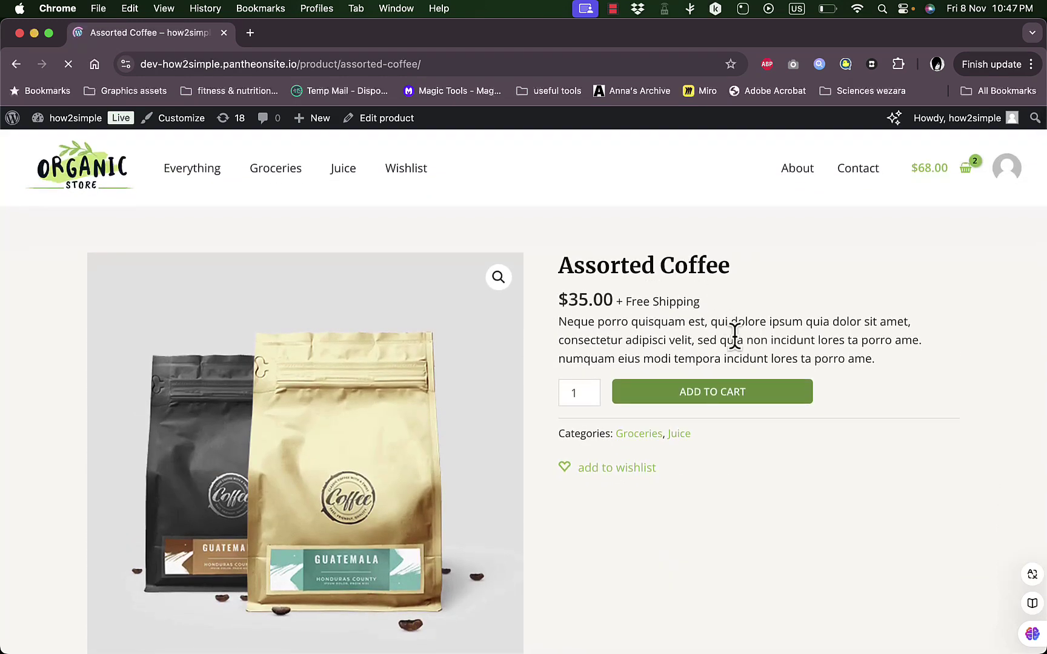